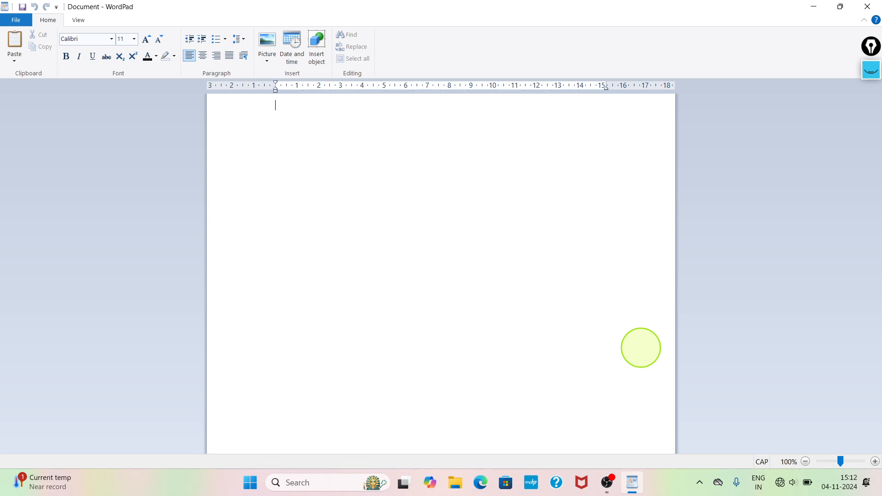
# Show the desktop, search Windows for WORDPAD and open WordPad
pyautogui.press('super+d')
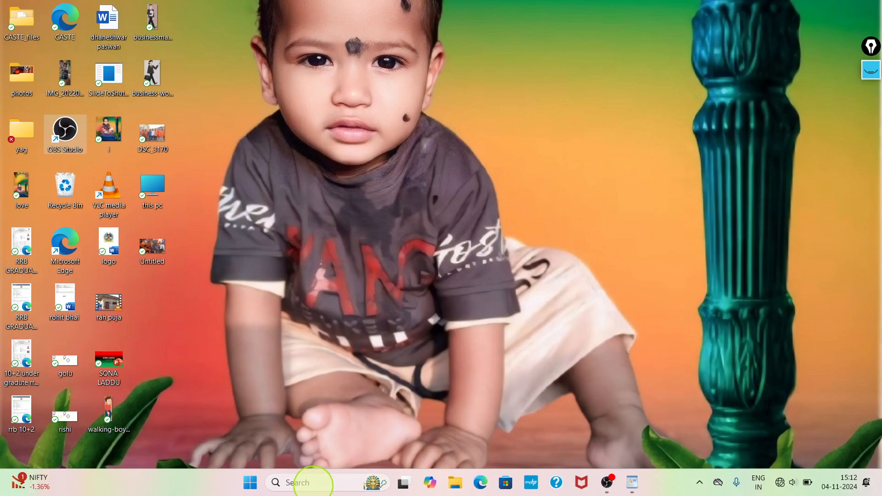
pyautogui.click(312, 482)
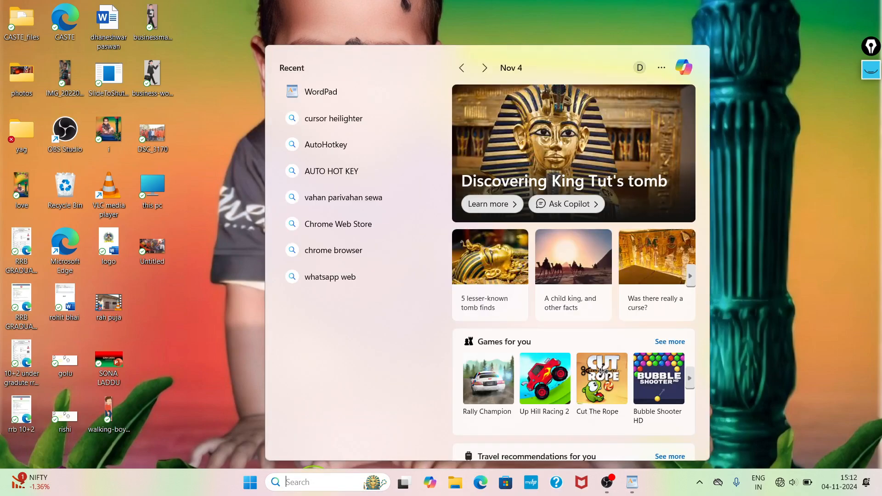
pyautogui.write('WORDPAD')
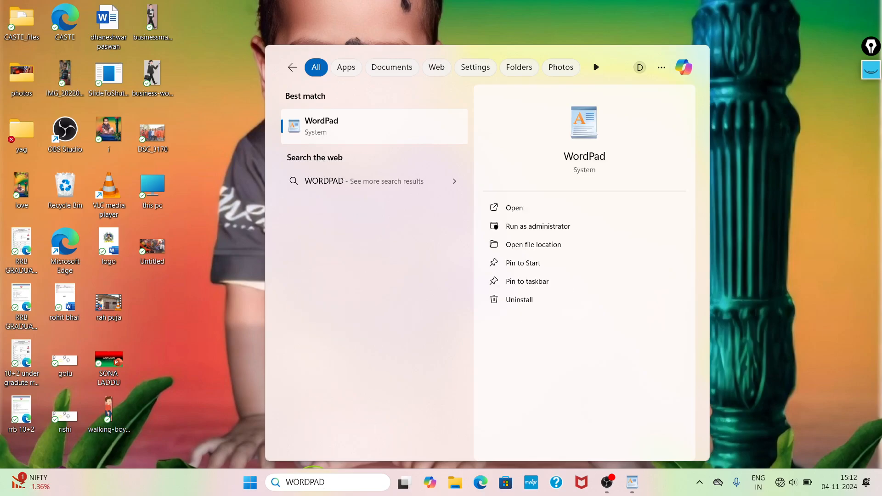
pyautogui.press('Return')
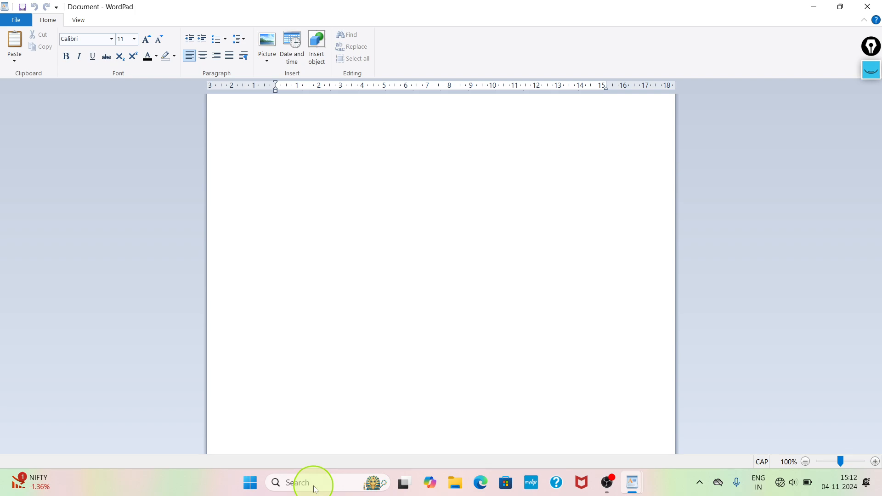
# Show the desktop again and launch WordPad with the Run command WORDPAD
pyautogui.press('super+d')
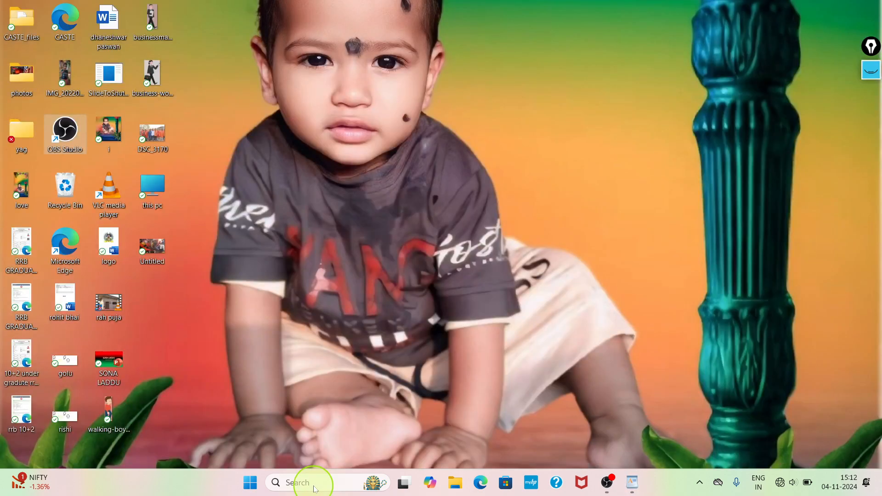
pyautogui.press('super+r')
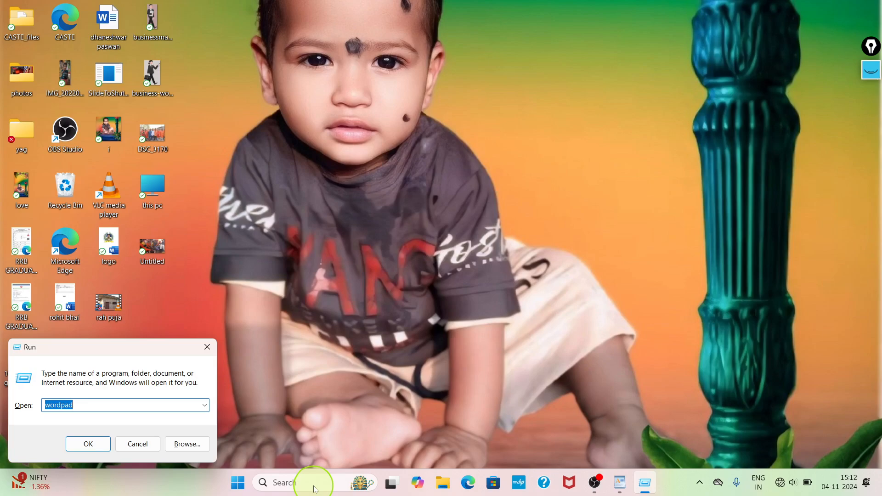
pyautogui.write('WORDPAD')
pyautogui.press('Return')
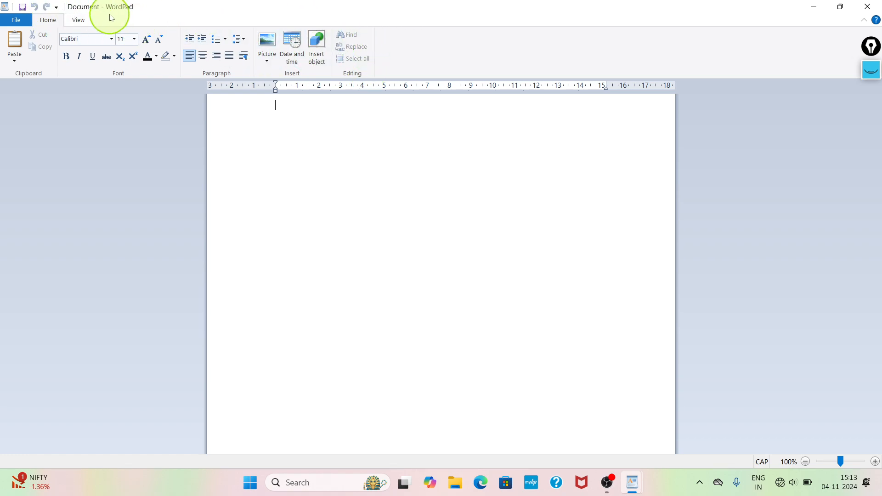
# Open the screen annotation tools, set the pen to black, and undo the yellow and black trial strokes over the title bar
pyautogui.click(872, 75)
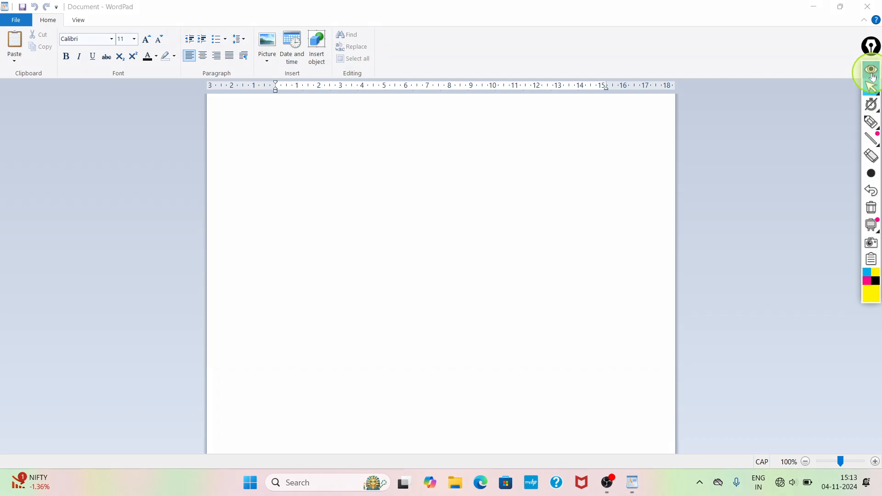
pyautogui.click(872, 121)
pyautogui.moveTo(100, 7); pyautogui.dragTo(491, 9)
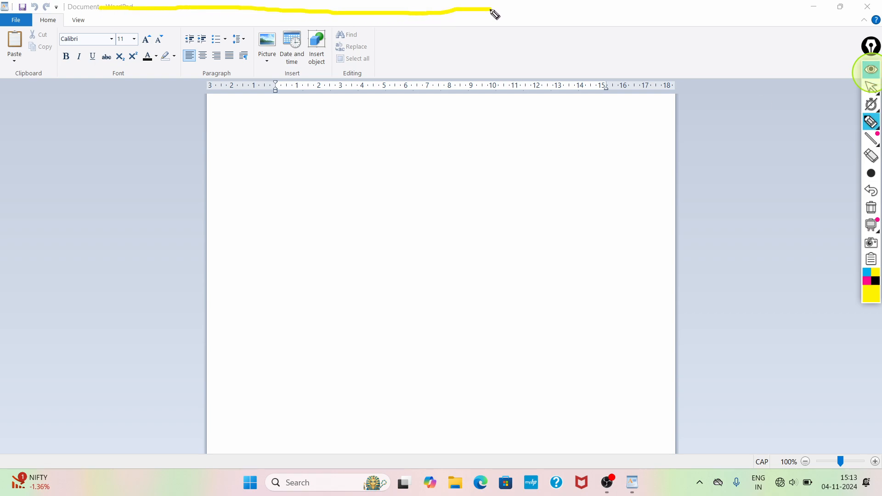
pyautogui.click(871, 121)
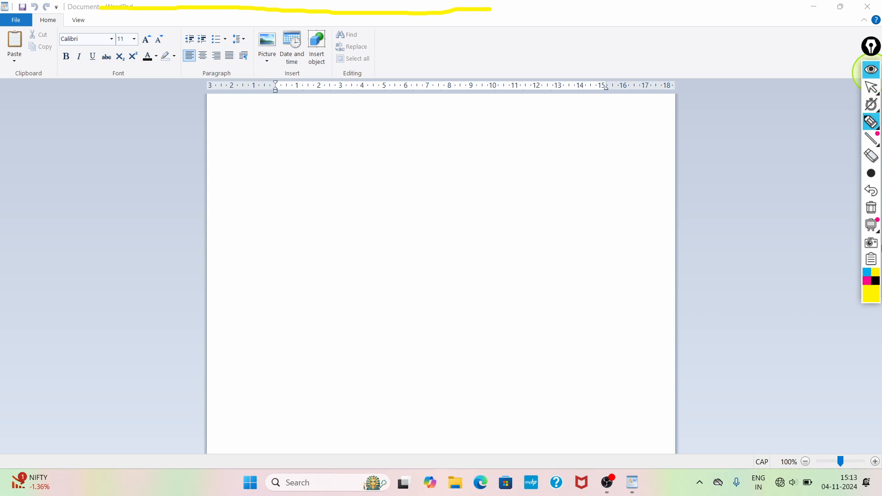
pyautogui.click(876, 280)
pyautogui.moveTo(137, 9); pyautogui.dragTo(386, 14)
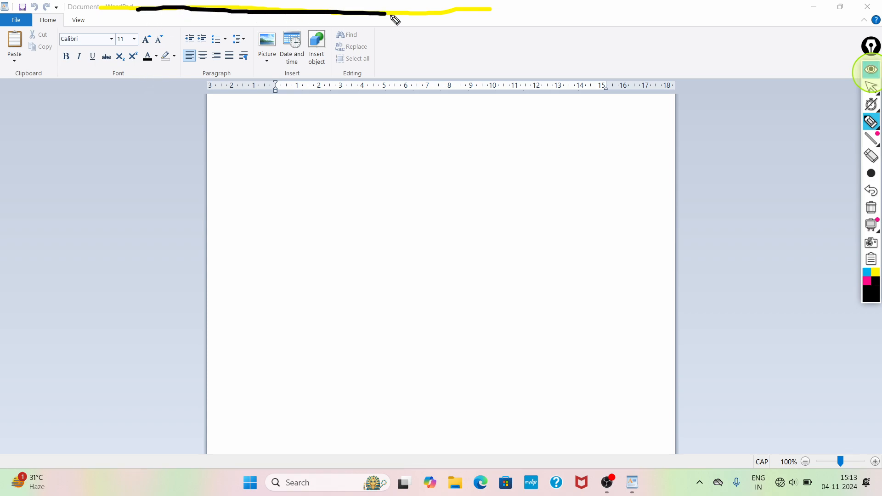
pyautogui.hotkey('ctrl', 'z')
pyautogui.hotkey('ctrl', 'z')
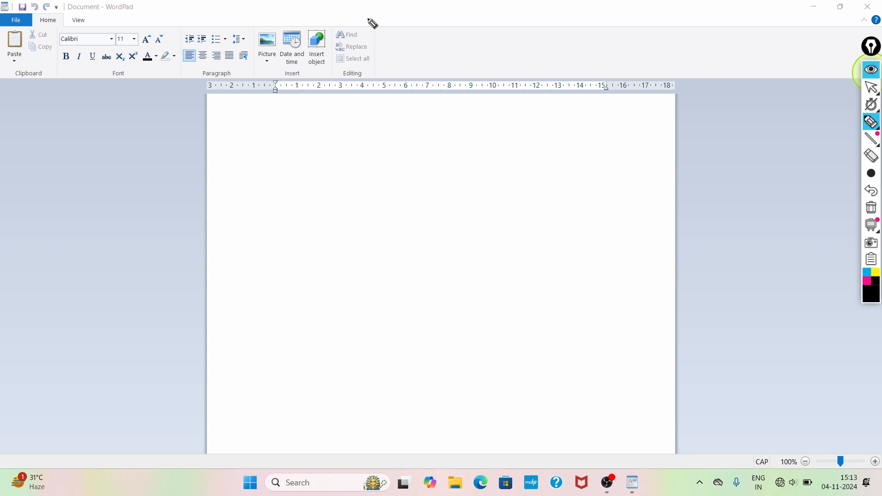
# Draw a black line along WordPad's title bar and a slanted stroke from each of the close, maximize and minimize controls
pyautogui.moveTo(119, 14); pyautogui.dragTo(483, 17)
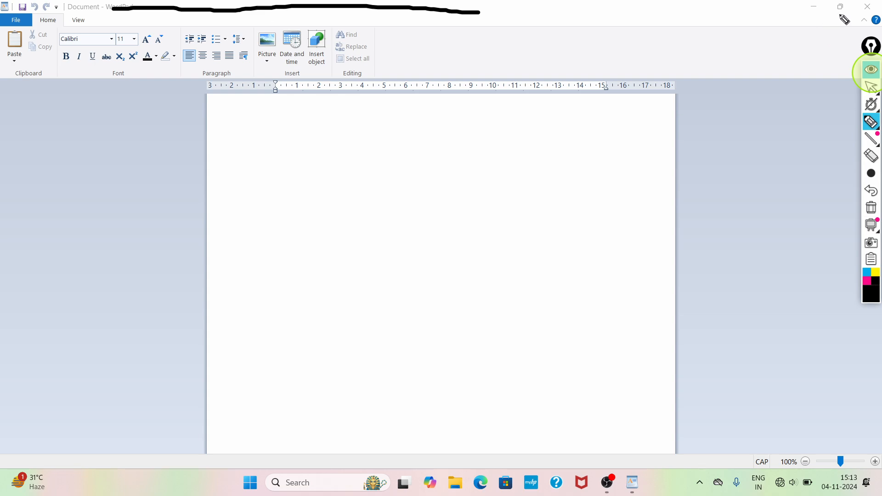
pyautogui.moveTo(865, 10); pyautogui.dragTo(815, 69)
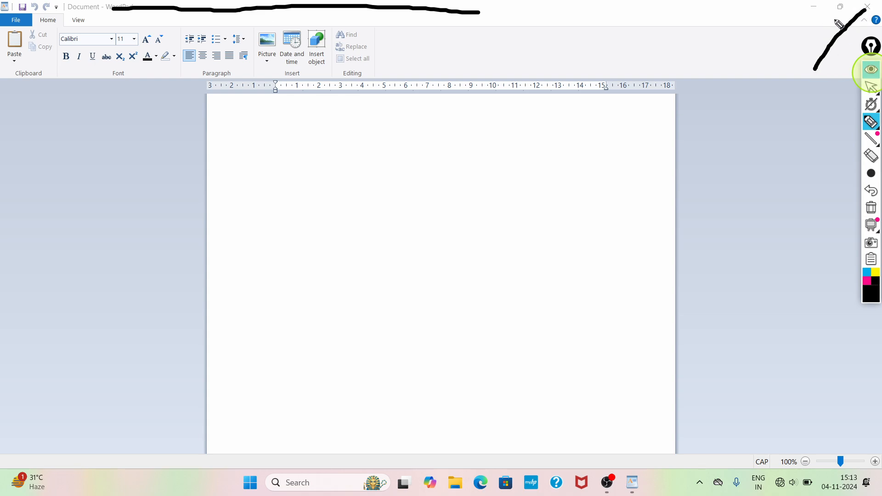
pyautogui.moveTo(845, 9); pyautogui.dragTo(804, 59)
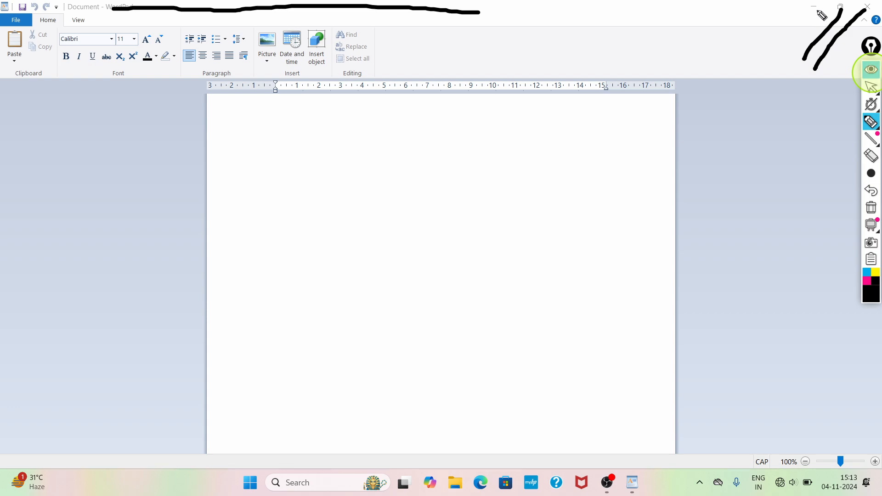
pyautogui.moveTo(813, 8); pyautogui.dragTo(763, 74)
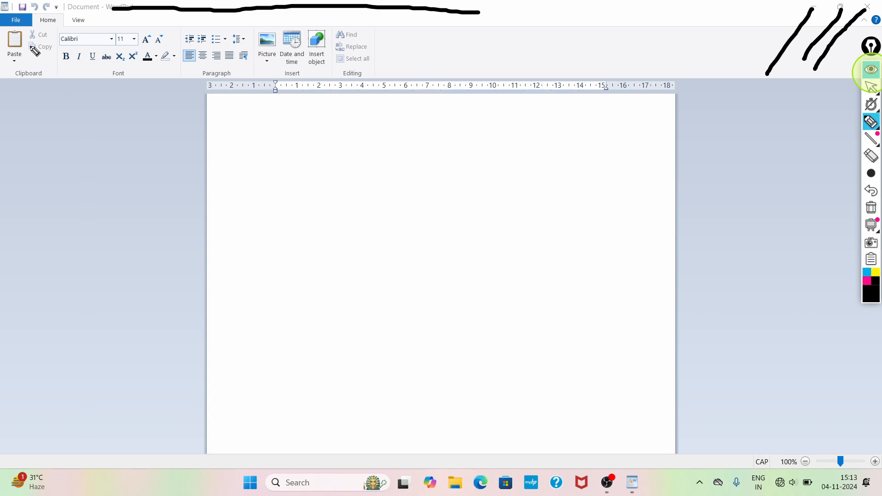
# Try marking the Quick Access Toolbar with a black stroke, undo it and switch from the pen to the pointer
pyautogui.moveTo(14, 9); pyautogui.dragTo(60, 11)
pyautogui.click(870, 189)
pyautogui.click(872, 87)
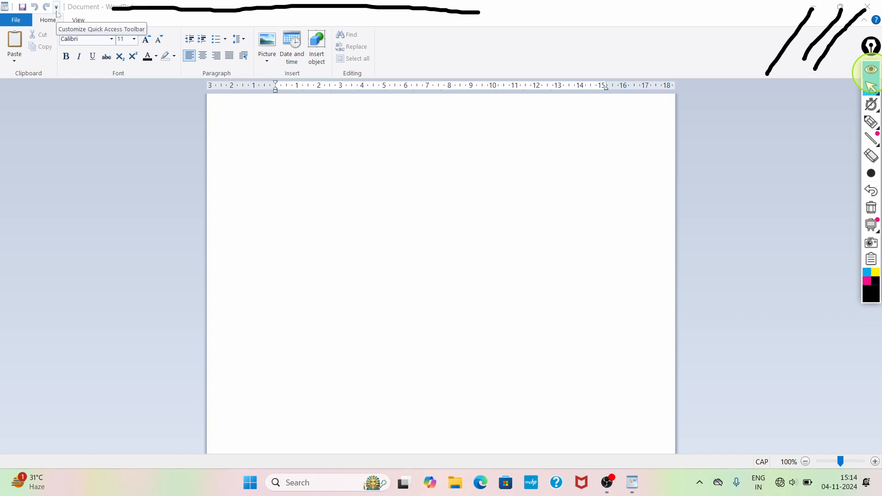
# Add the Print preview and Quick print commands to the Quick Access Toolbar
pyautogui.click(57, 7)
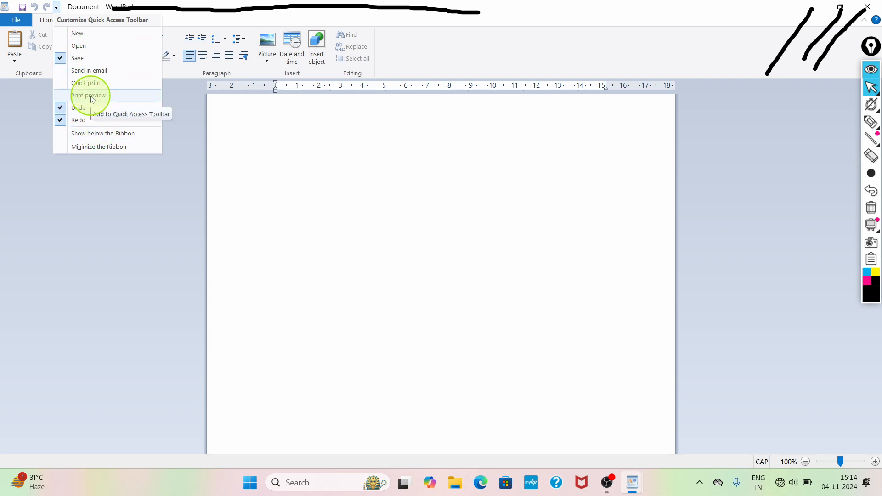
pyautogui.click(68, 96)
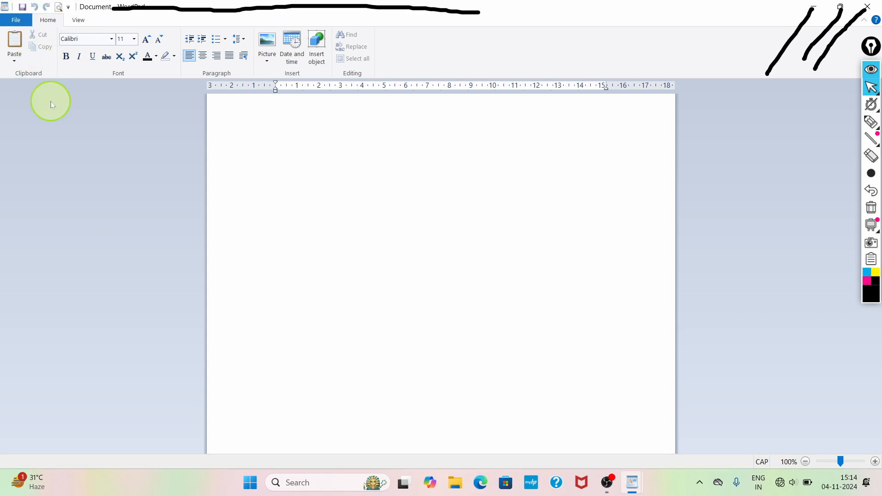
pyautogui.click(69, 8)
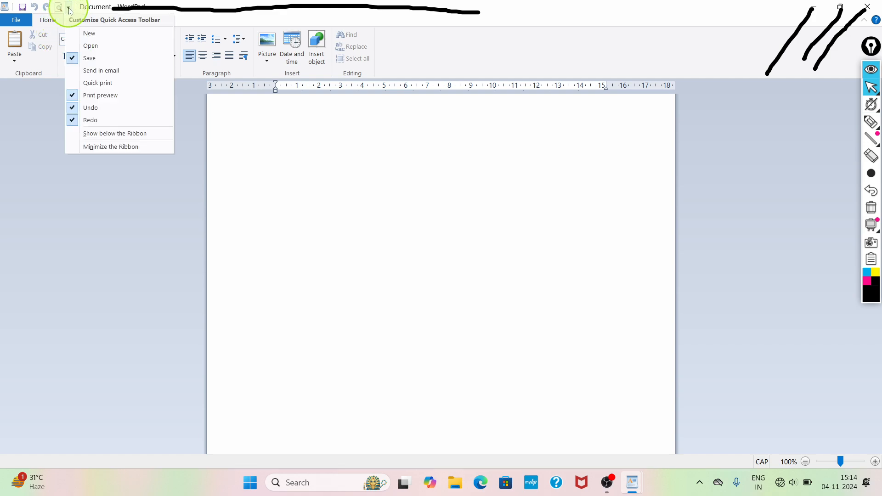
pyautogui.click(74, 83)
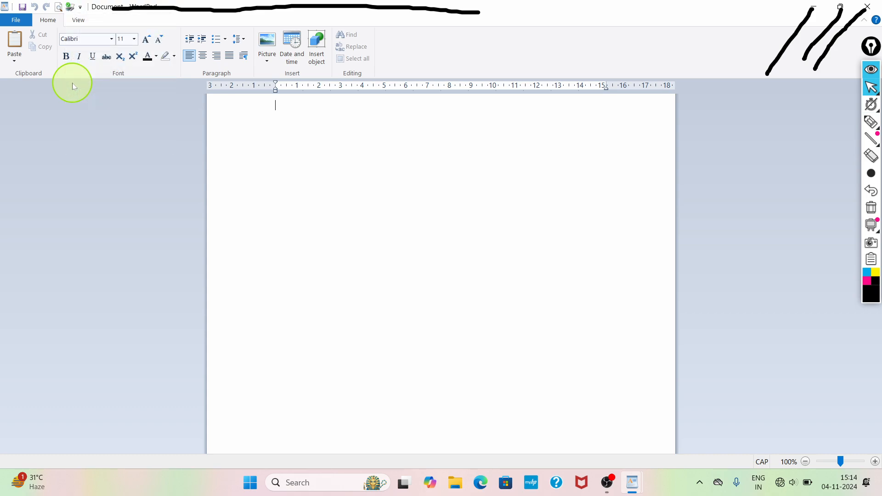
# Remove the Quick print and Print preview commands from the Quick Access Toolbar
pyautogui.click(81, 8)
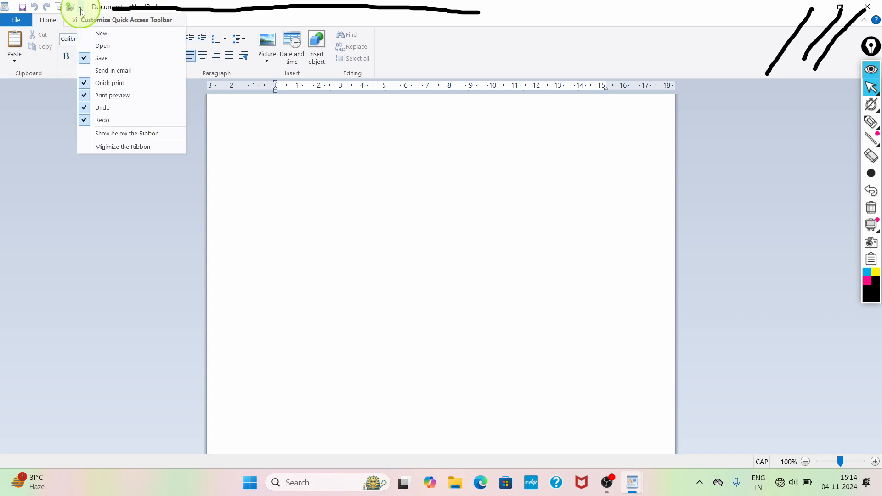
pyautogui.click(80, 84)
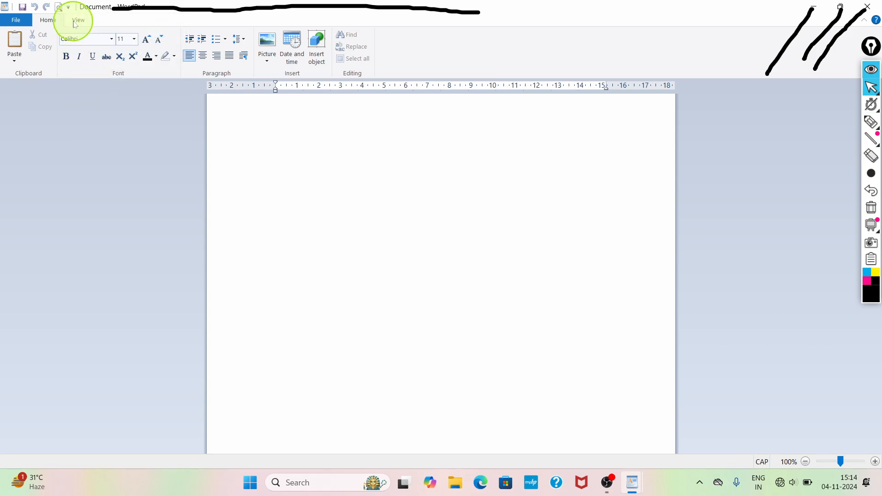
pyautogui.click(68, 7)
pyautogui.click(78, 95)
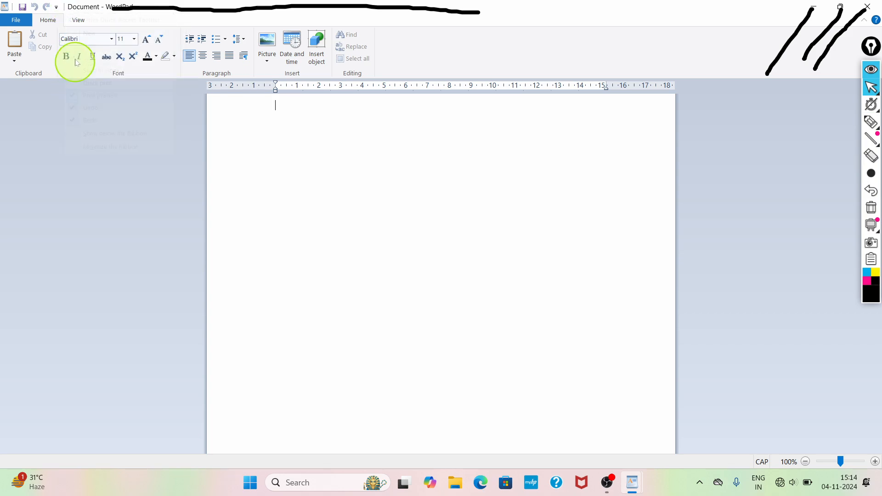
# Add the Print preview command to the Quick Access Toolbar again
pyautogui.click(56, 7)
pyautogui.click(81, 97)
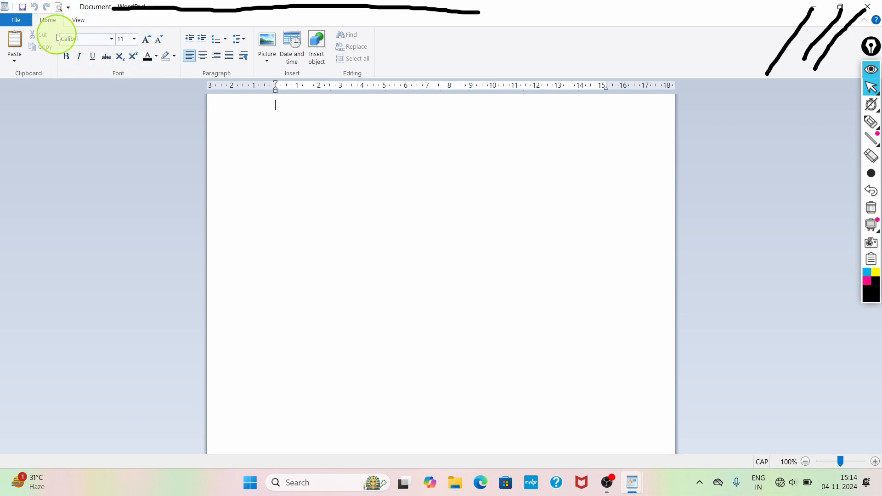
# Review the Quick Access Toolbar customization options and set the toolbar to show below the ribbon
pyautogui.click(68, 10)
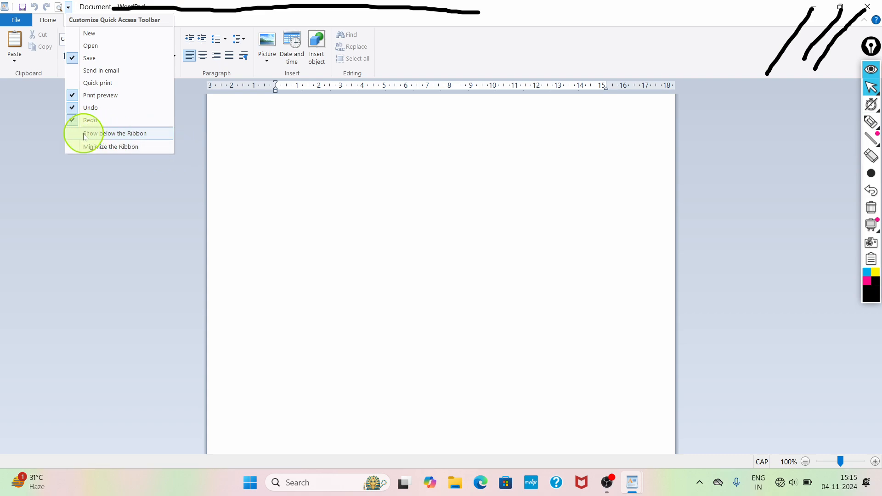
pyautogui.click(414, 55)
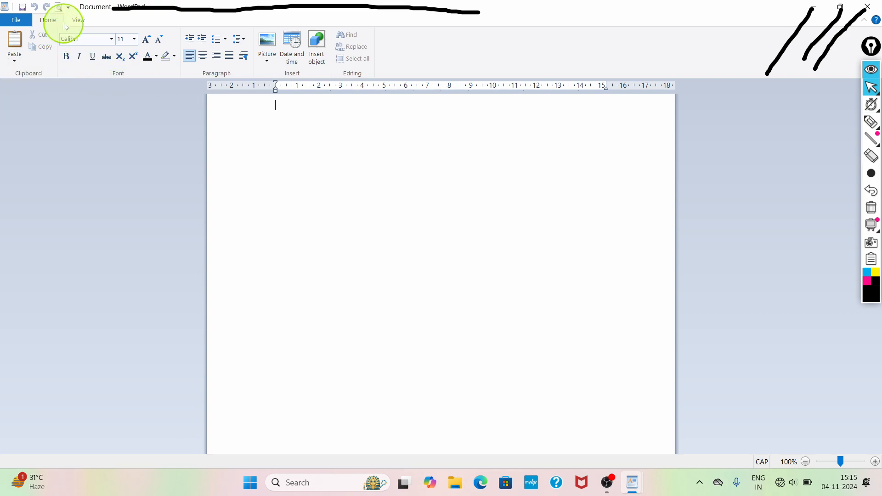
pyautogui.click(68, 7)
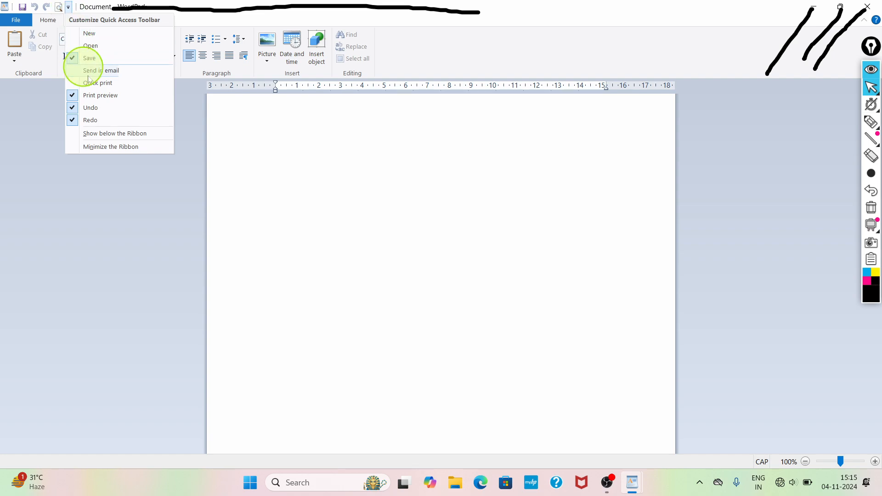
pyautogui.click(92, 134)
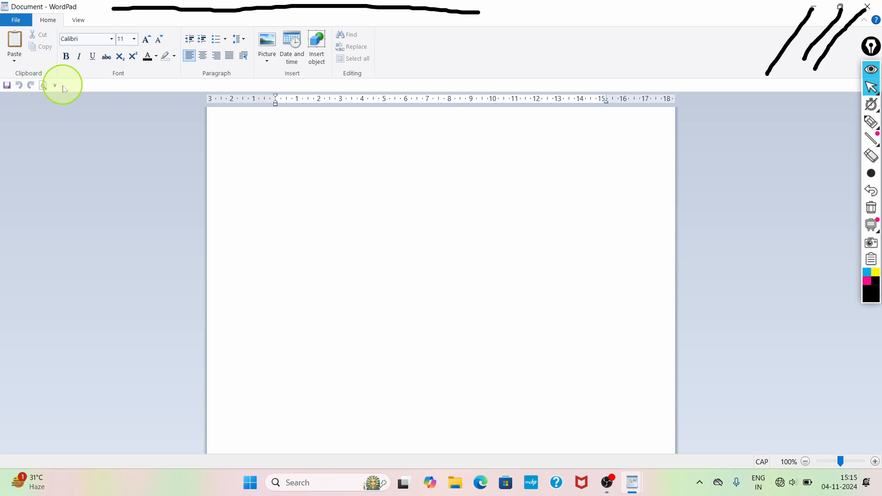
# Circle the Quick Access Toolbar below the ribbon with the black annotation pen and return to the pointer
pyautogui.click(871, 122)
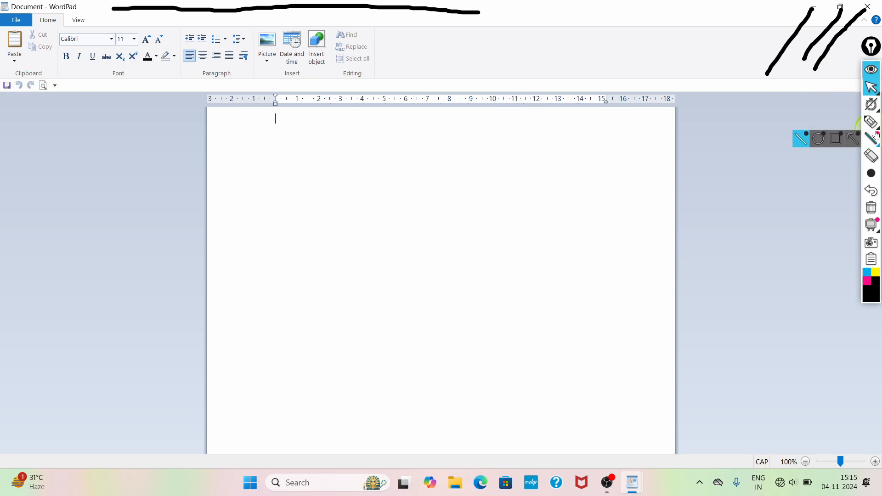
pyautogui.moveTo(11, 101)
pyautogui.mouseDown()
pyautogui.moveTo(70, 82)
pyautogui.moveTo(10, 75)
pyautogui.moveTo(21, 101)
pyautogui.mouseUp()
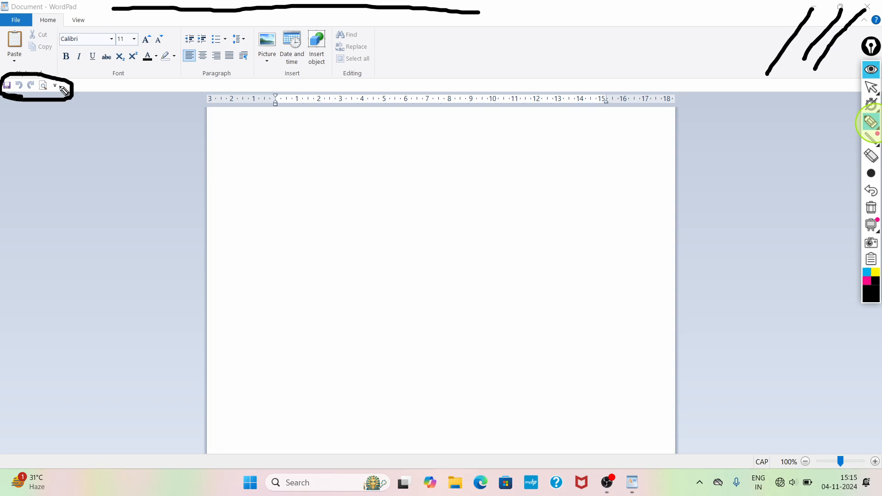
pyautogui.click(877, 87)
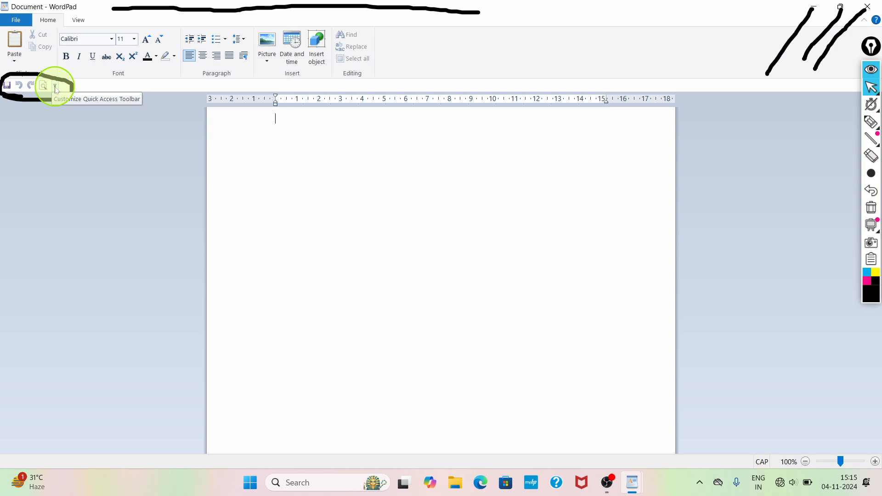
# Set the Quick Access Toolbar to show above the ribbon again
pyautogui.click(55, 87)
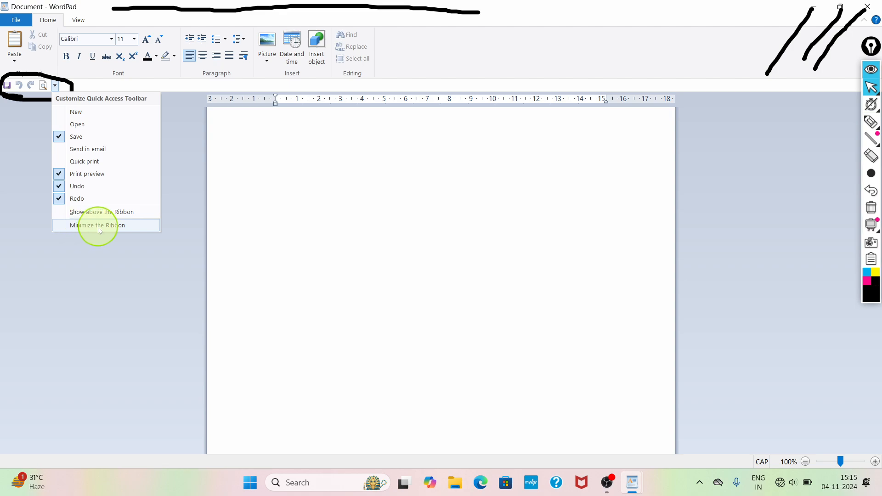
pyautogui.click(69, 213)
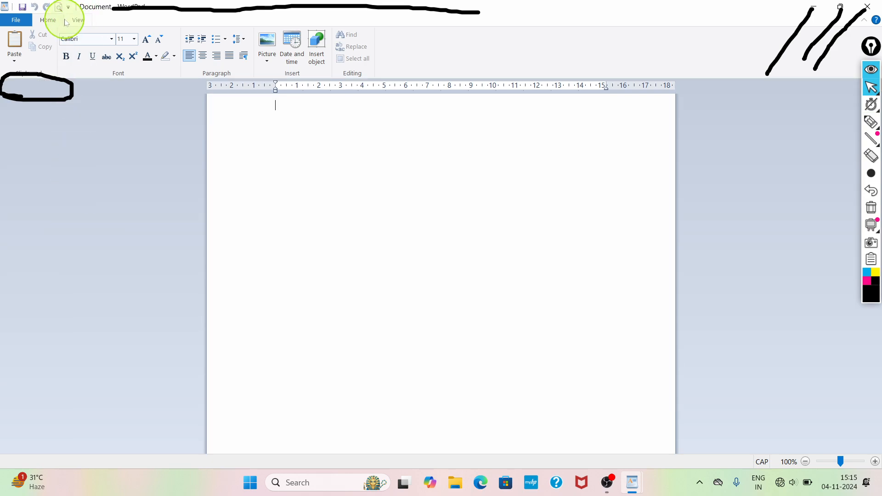
# Undo the annotation circle drawn for the Quick Access Toolbar and the slanted stroke at the minimize control
pyautogui.click(870, 193)
pyautogui.click(870, 193)
pyautogui.click(870, 193)
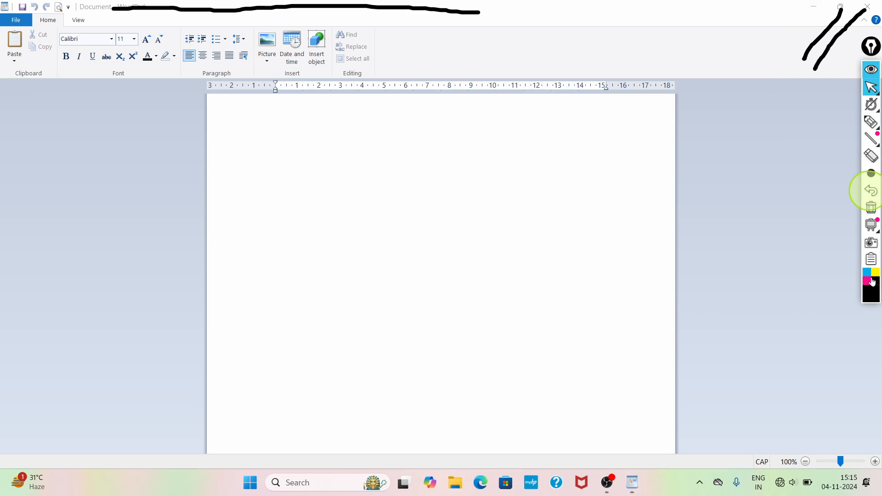
# Clear all annotations and circle the File, Home and View tabs with the black annotation pen
pyautogui.click(870, 208)
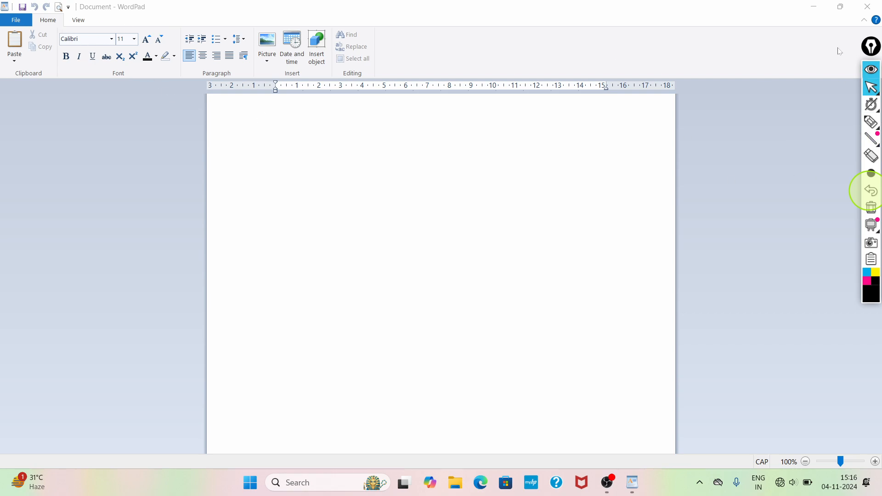
pyautogui.click(867, 122)
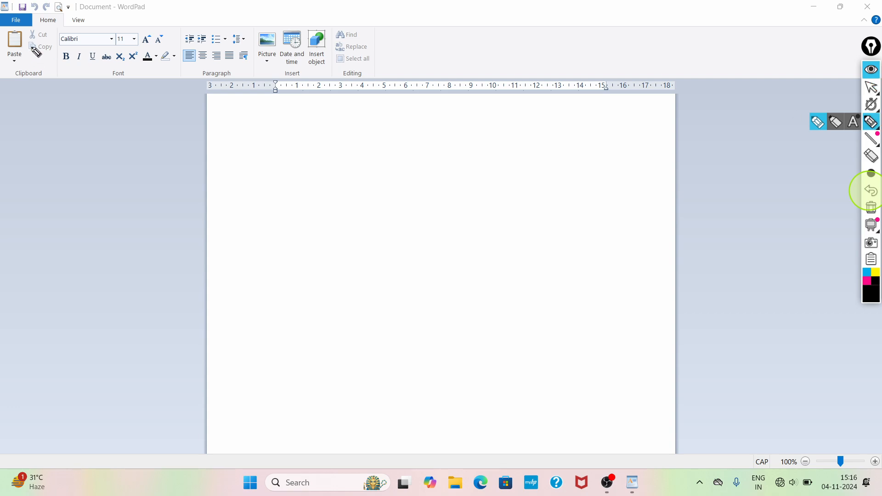
pyautogui.moveTo(27, 15)
pyautogui.mouseDown()
pyautogui.moveTo(6, 28)
pyautogui.moveTo(67, 19)
pyautogui.moveTo(40, 18)
pyautogui.moveTo(52, 27)
pyautogui.moveTo(74, 14)
pyautogui.moveTo(76, 28)
pyautogui.moveTo(90, 27)
pyautogui.mouseUp()
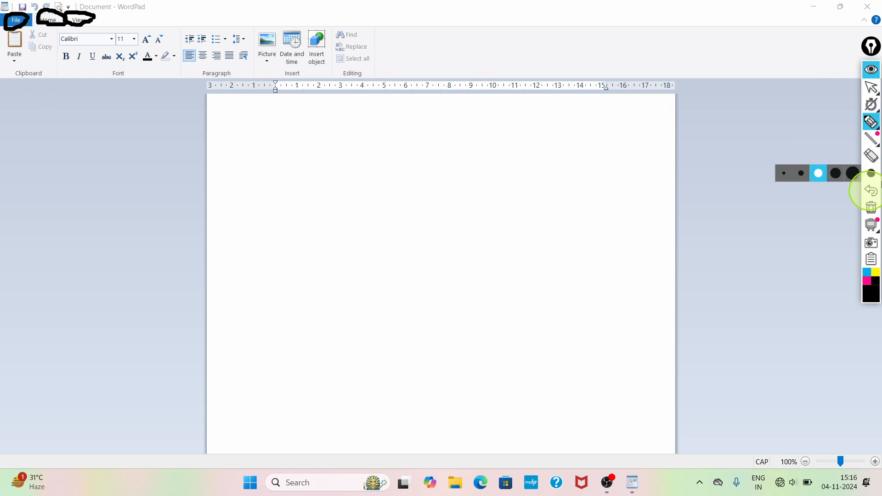
# Undo the circles around the ribbon tabs, clear the remaining annotation strokes and return to the pointer
pyautogui.click(871, 192)
pyautogui.click(871, 192)
pyautogui.click(871, 192)
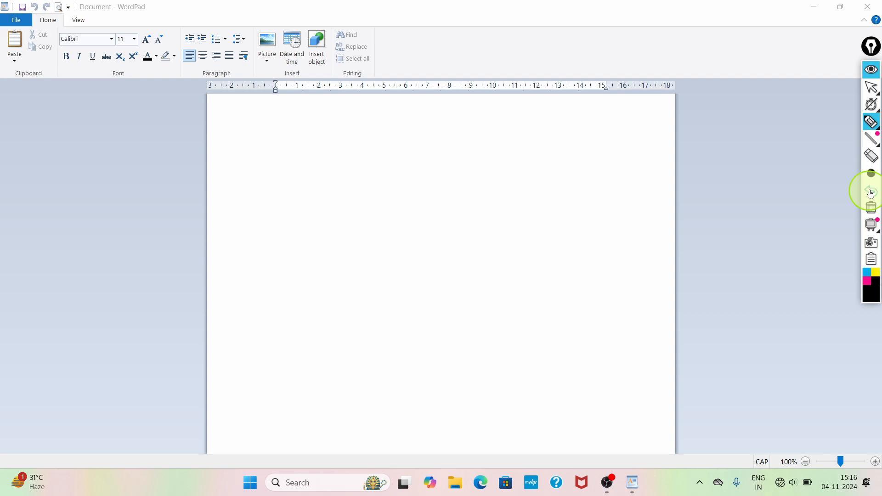
pyautogui.click(871, 192)
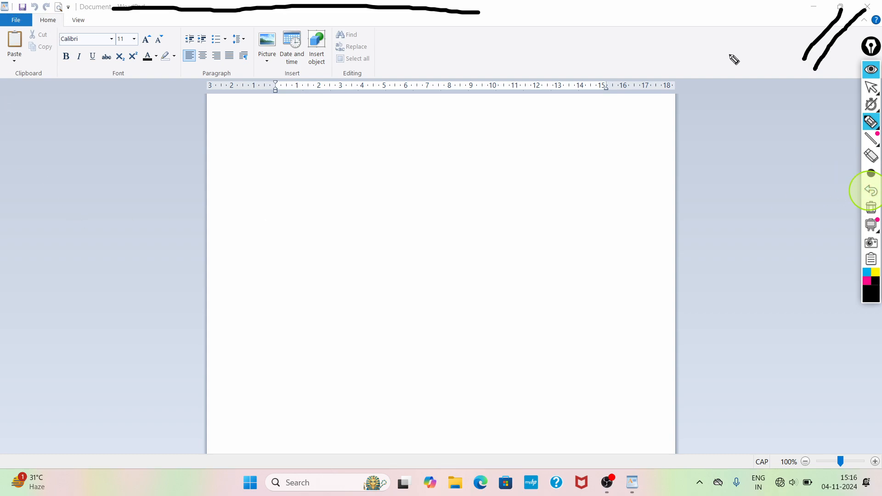
pyautogui.click(871, 206)
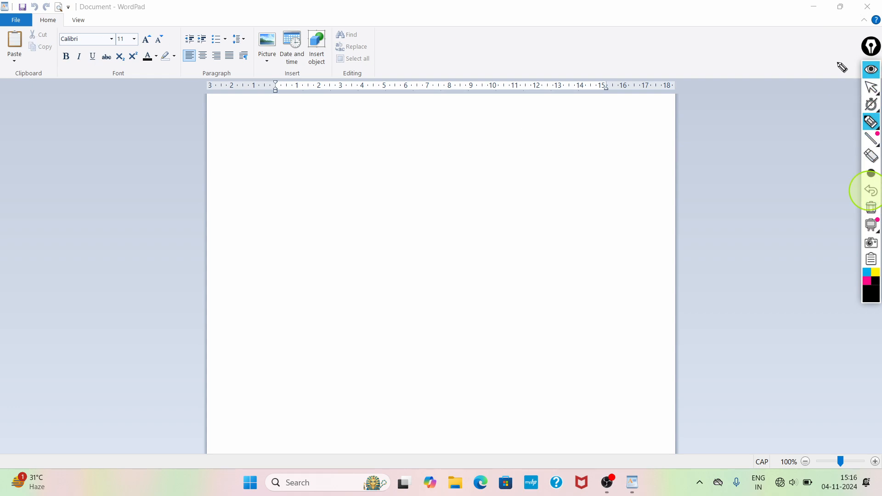
pyautogui.click(873, 90)
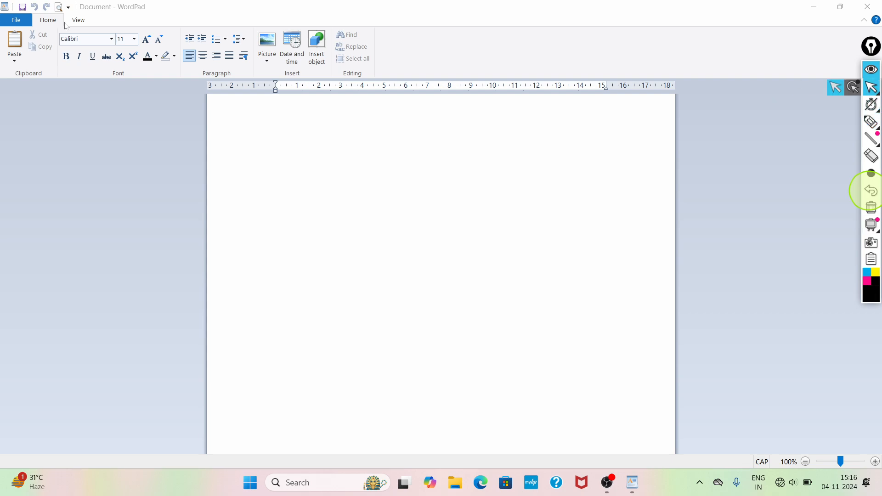
# Review the command groups of the Home and View tabs, ending on the Home tab
pyautogui.click(48, 24)
pyautogui.click(42, 80)
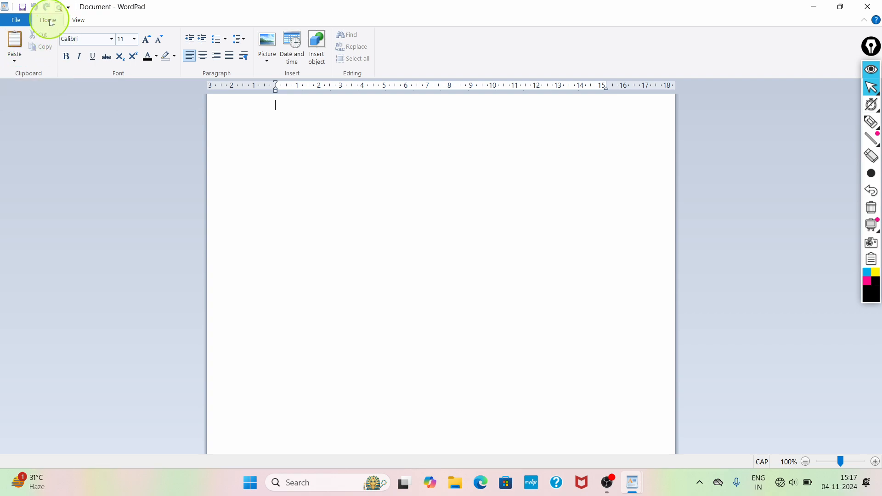
pyautogui.click(78, 20)
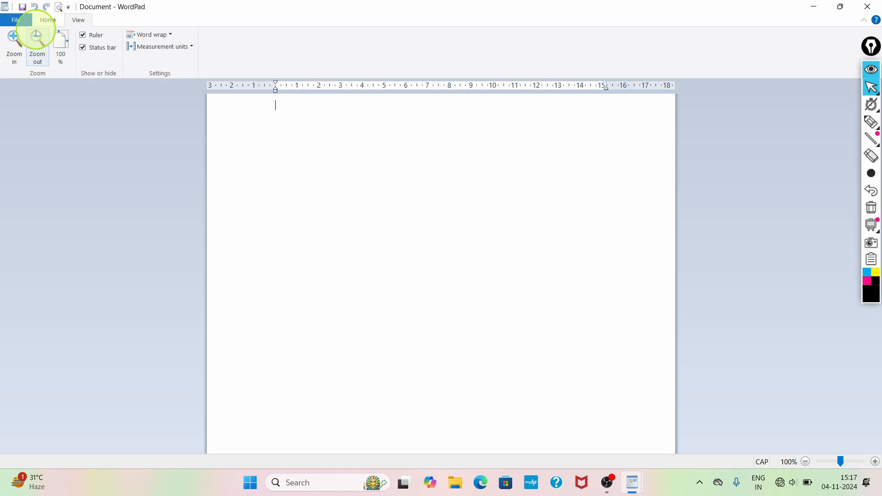
pyautogui.click(49, 21)
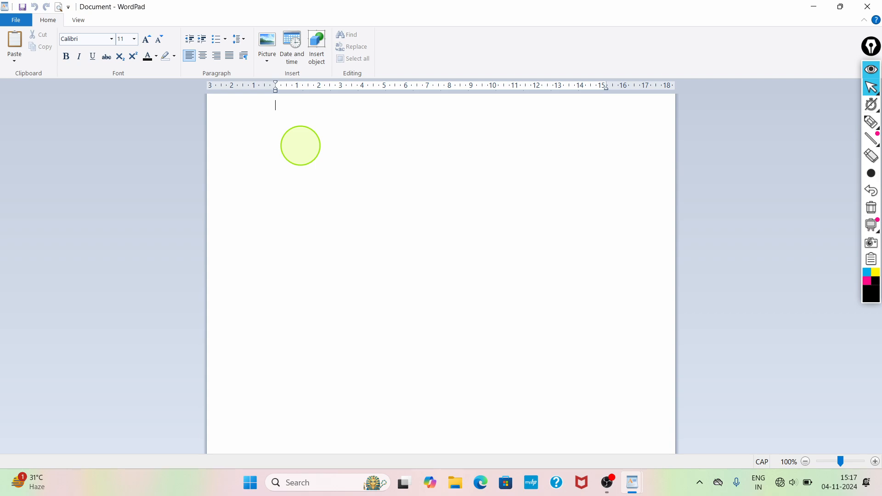
# Launch Word by running the command WINWORD and create a blank document
pyautogui.press('super+r')
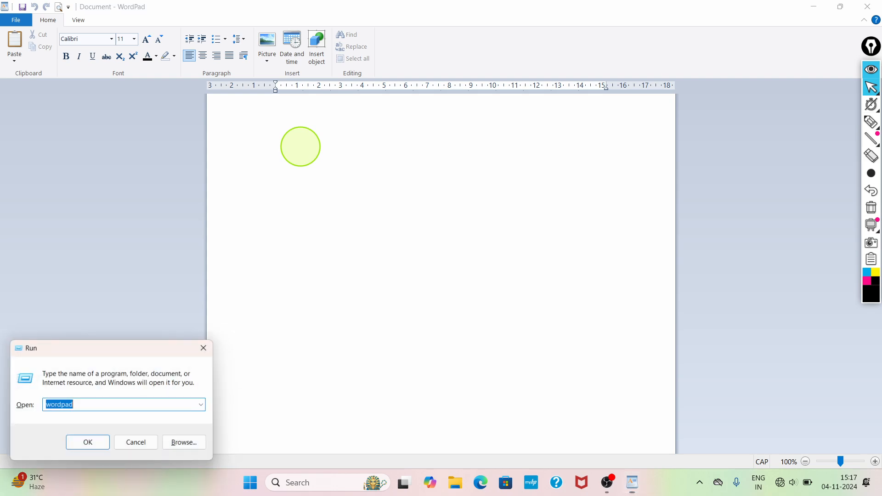
pyautogui.write('WINM')
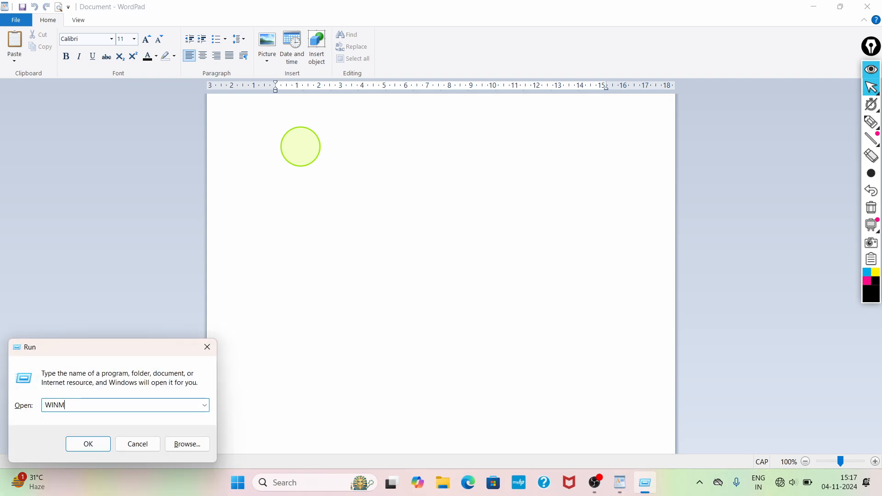
pyautogui.press('BackSpace')
pyautogui.write('W')
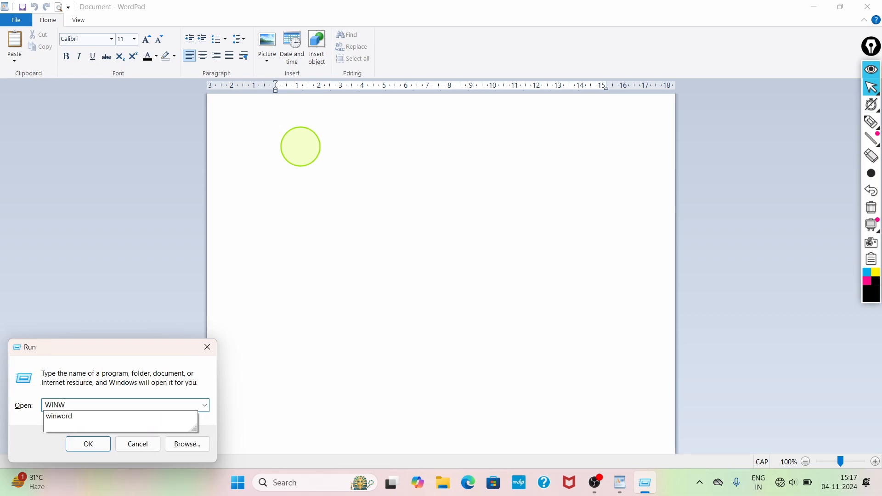
pyautogui.write('ORD')
pyautogui.press('Return')
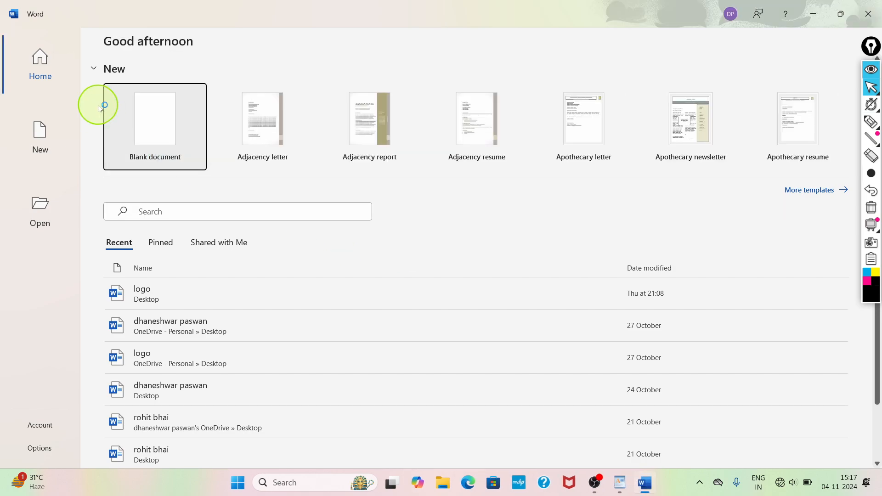
pyautogui.click(134, 118)
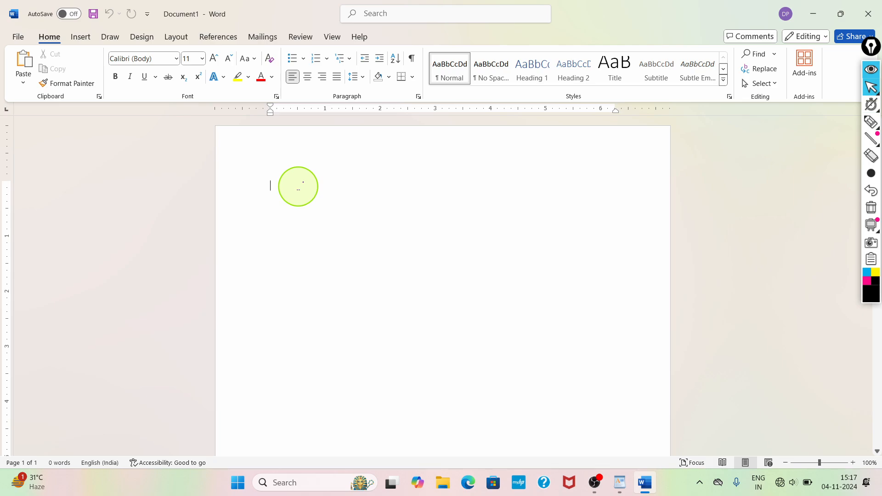
# Generate Word's built-in sample paragraphs in the blank document with a formula and copy all of the text
pyautogui.write('=')
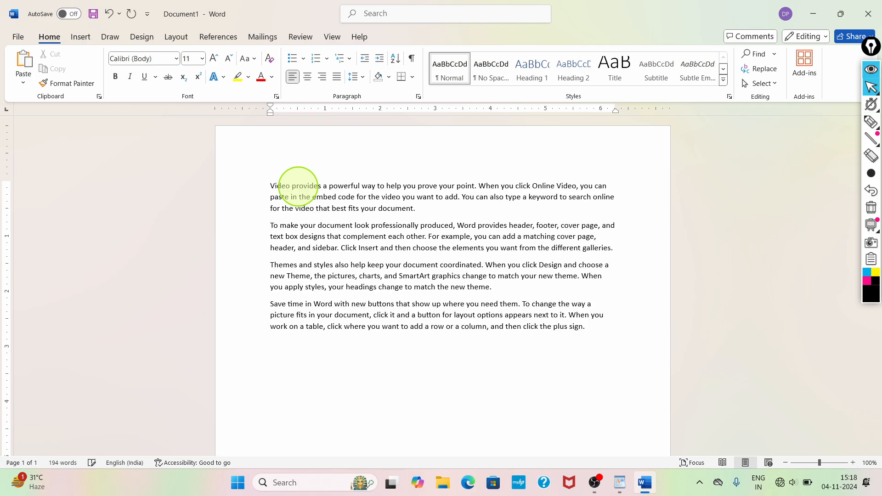
pyautogui.hotkey('ctrl', 'a')
pyautogui.hotkey('ctrl', 'c')
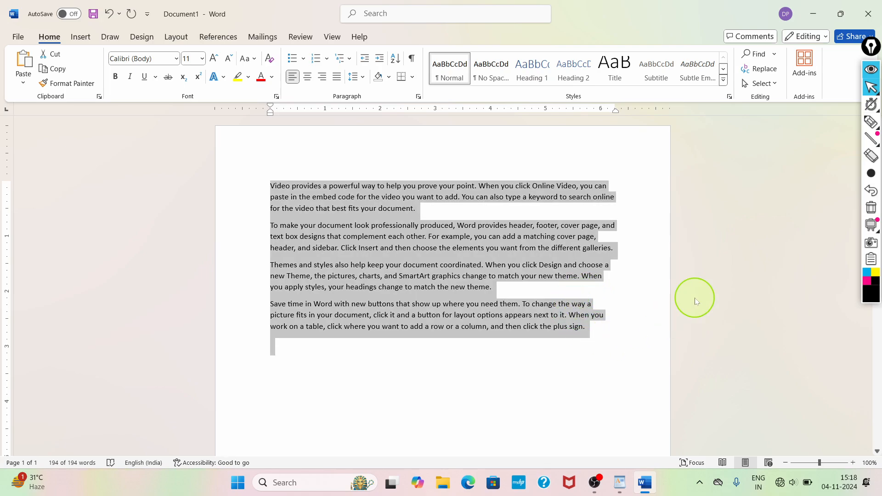
# Close Word without saving and paste the copied sample paragraphs into the WordPad document
pyautogui.click(868, 14)
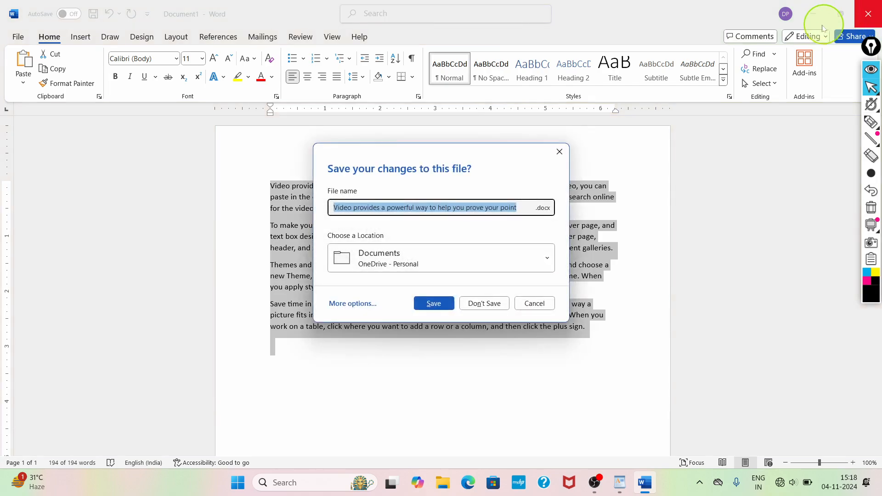
pyautogui.click(500, 303)
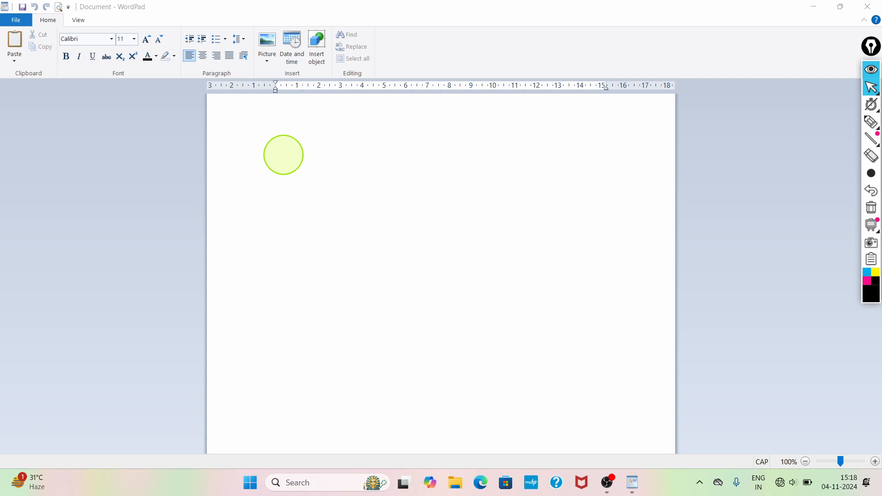
pyautogui.click(277, 141)
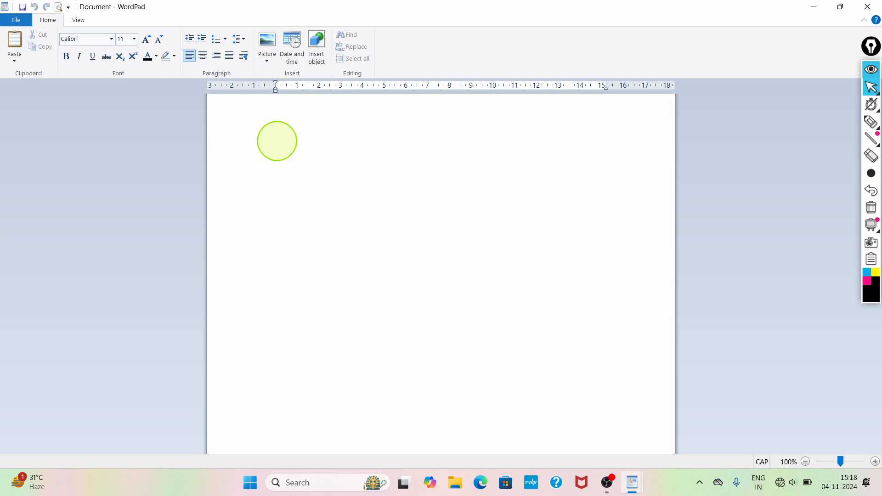
pyautogui.hotkey('ctrl', 'v')
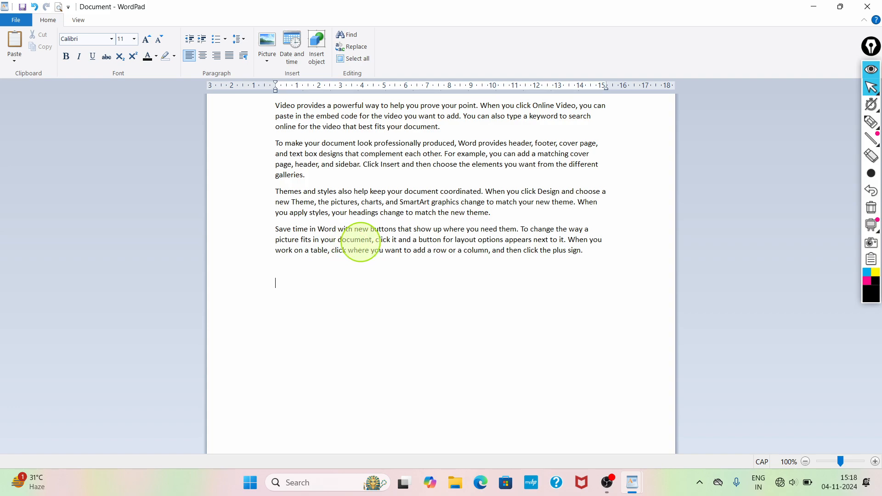
# Collapse the annotation toolbar and make the first paragraph of the document bold
pyautogui.click(870, 72)
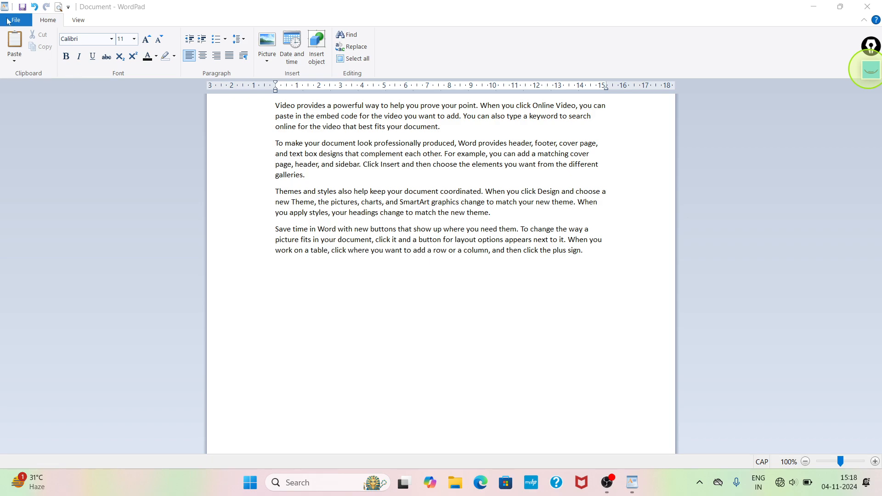
pyautogui.click(38, 21)
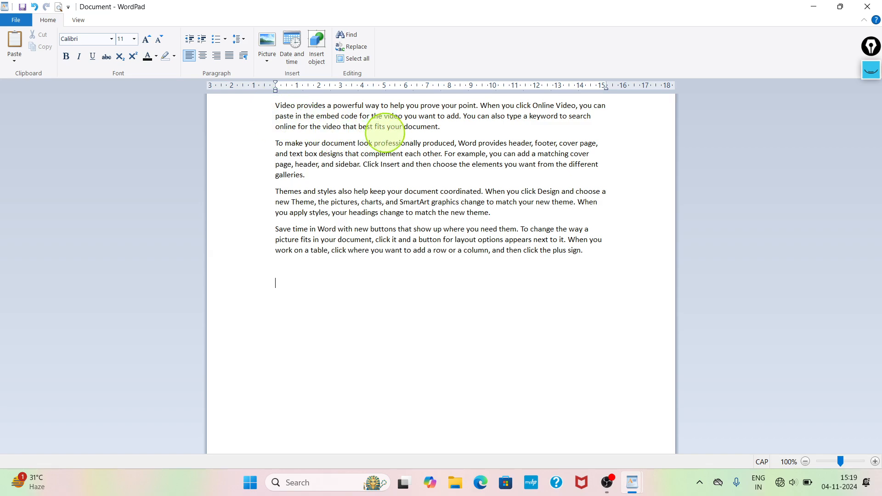
pyautogui.moveTo(440, 127); pyautogui.dragTo(280, 104)
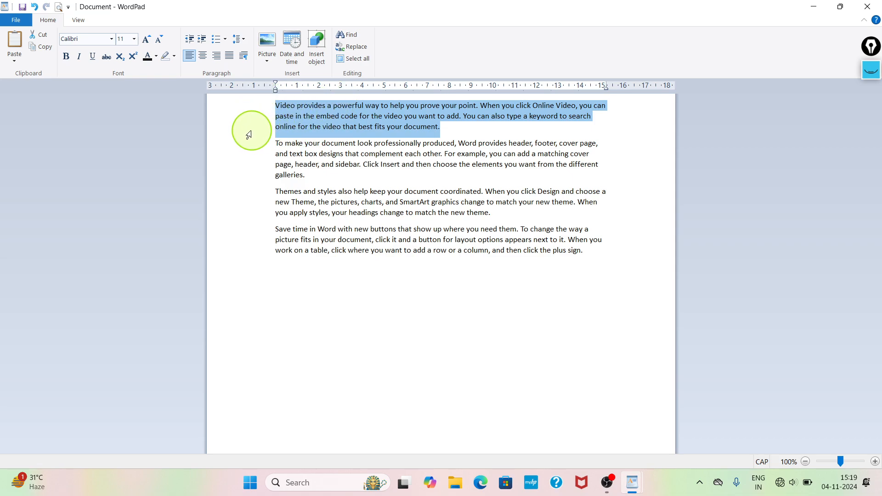
pyautogui.click(67, 57)
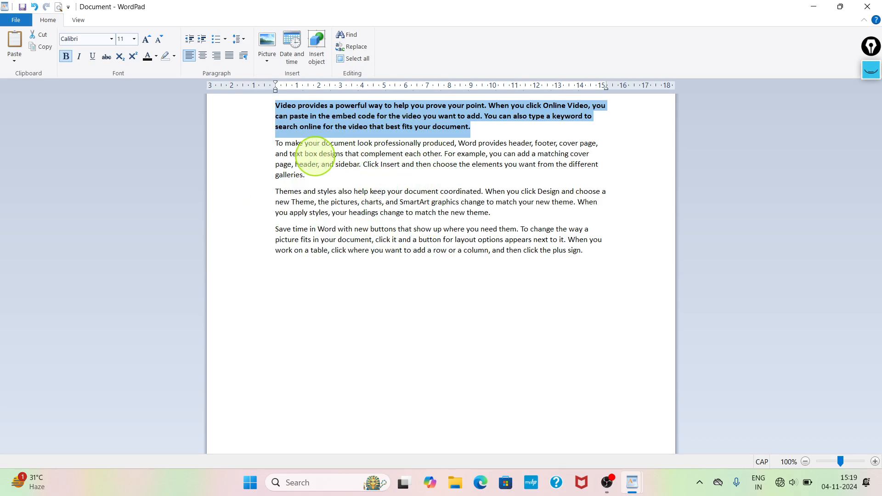
pyautogui.click(401, 177)
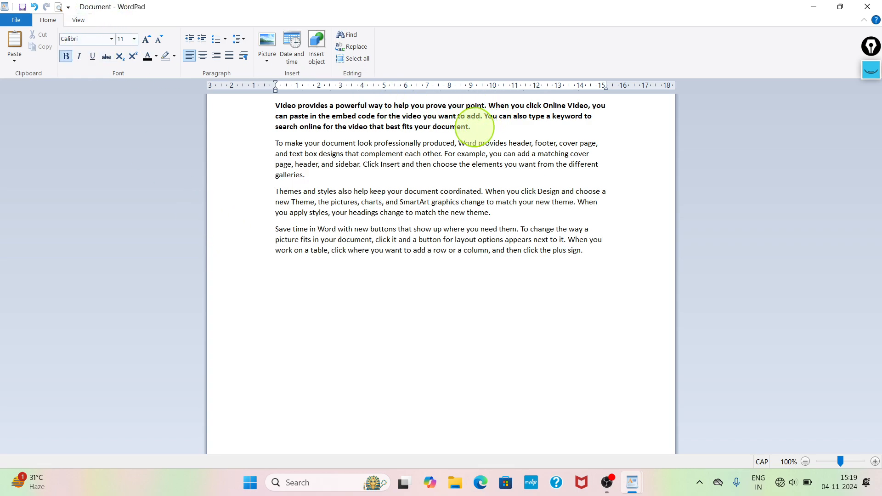
# Apply italic formatting to the bold first paragraph and deselect it
pyautogui.tripleClick(483, 117)
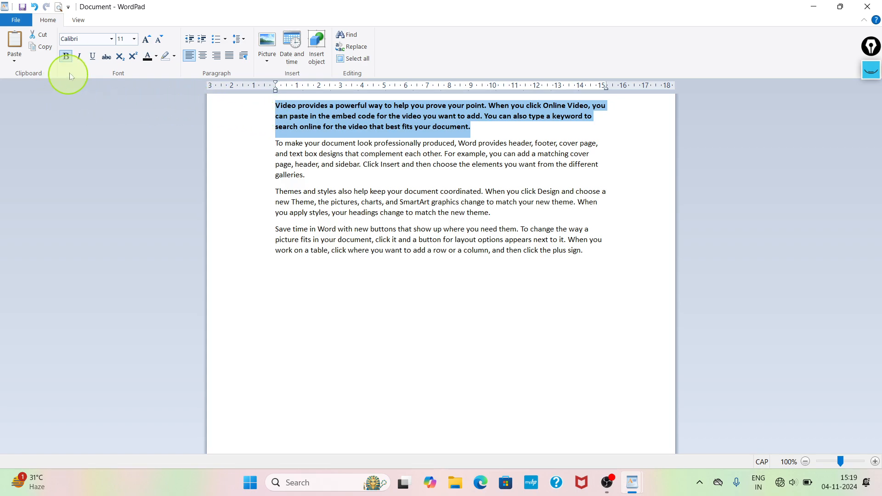
pyautogui.click(78, 58)
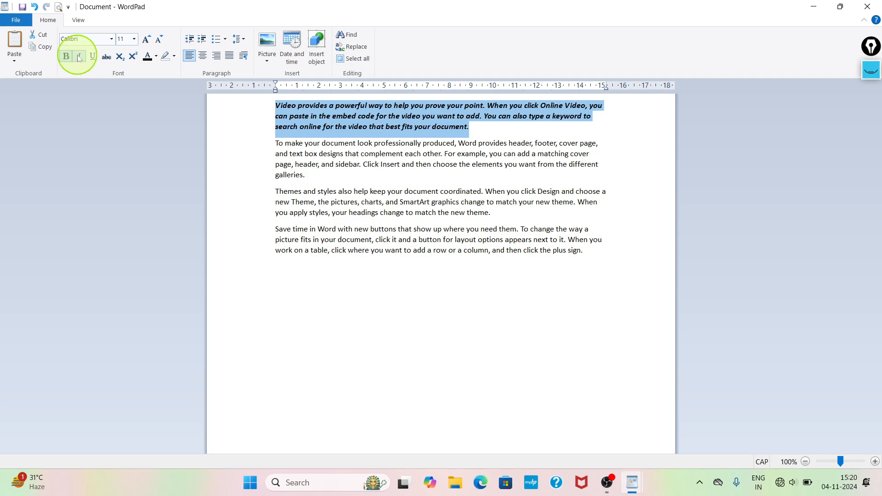
pyautogui.click(480, 144)
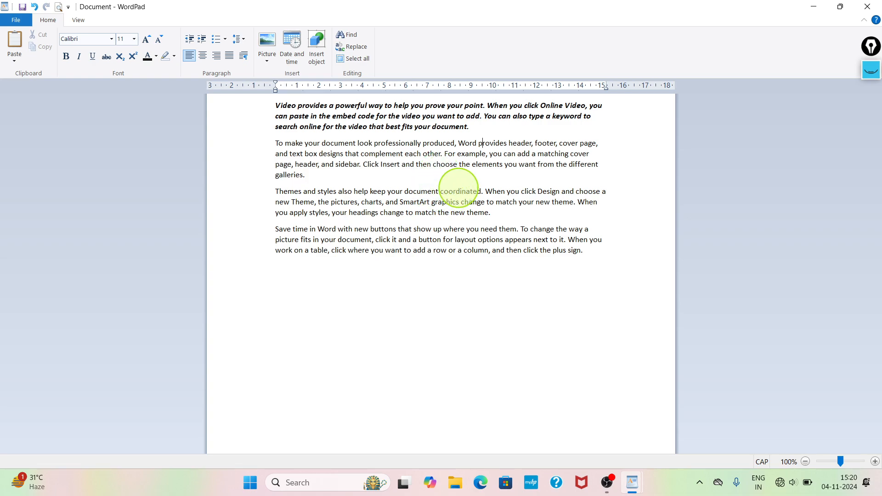
# Inspect the bold italic paragraph enlarged with Magnifier, reset the magnification to 100% and close Magnifier
pyautogui.press('super+plus')
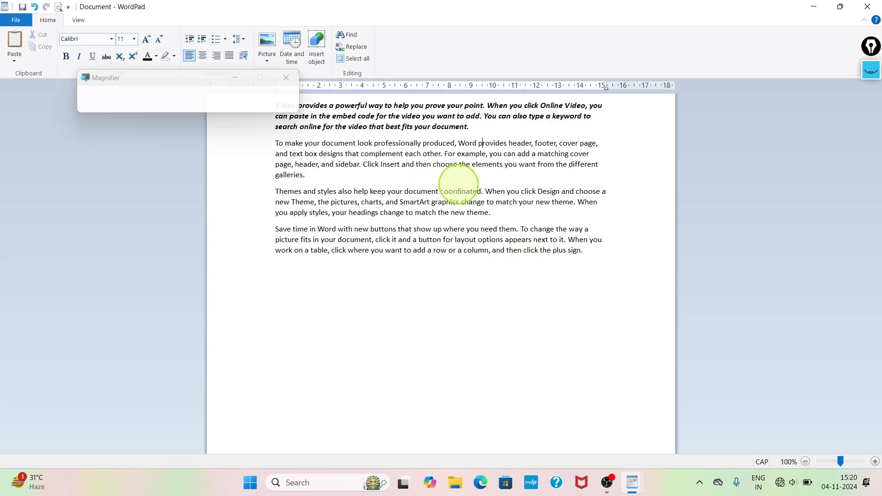
pyautogui.press('super+plus')
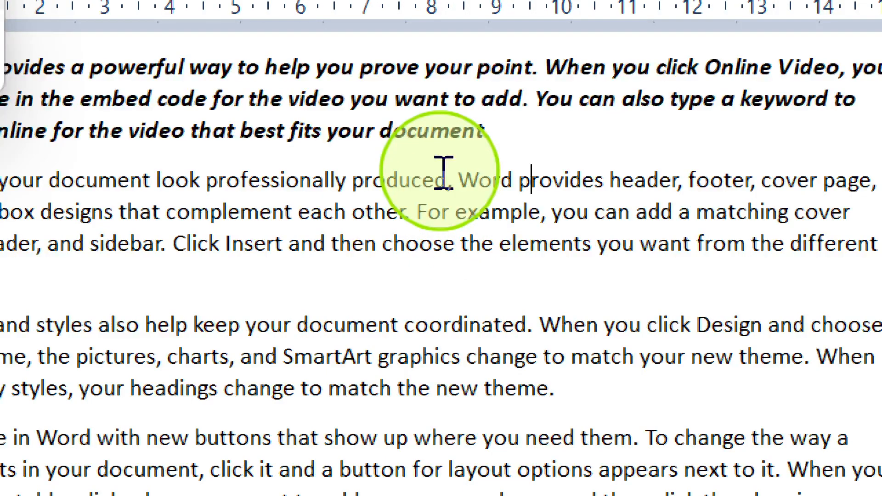
pyautogui.press('super+minus')
pyautogui.press('super+minus')
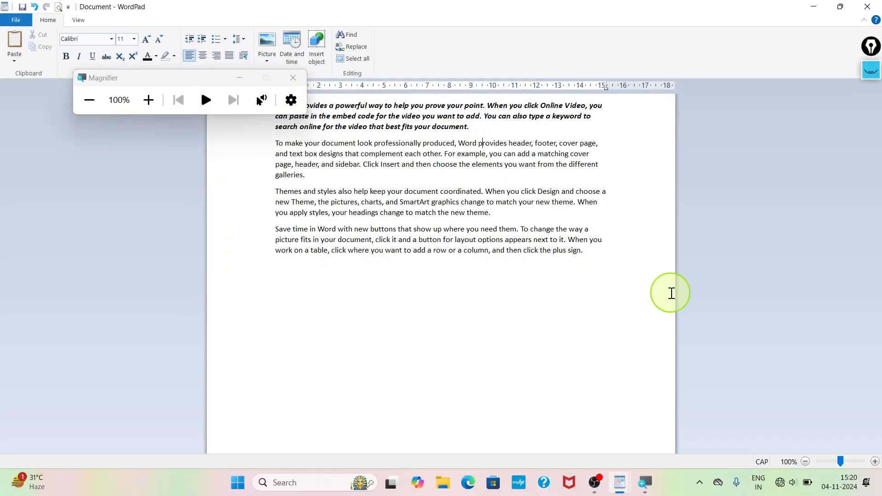
pyautogui.click(492, 372)
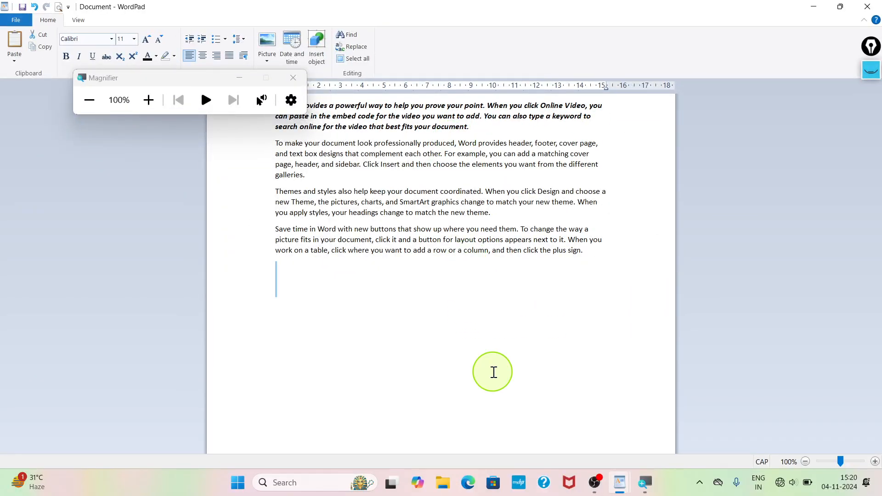
pyautogui.click(294, 77)
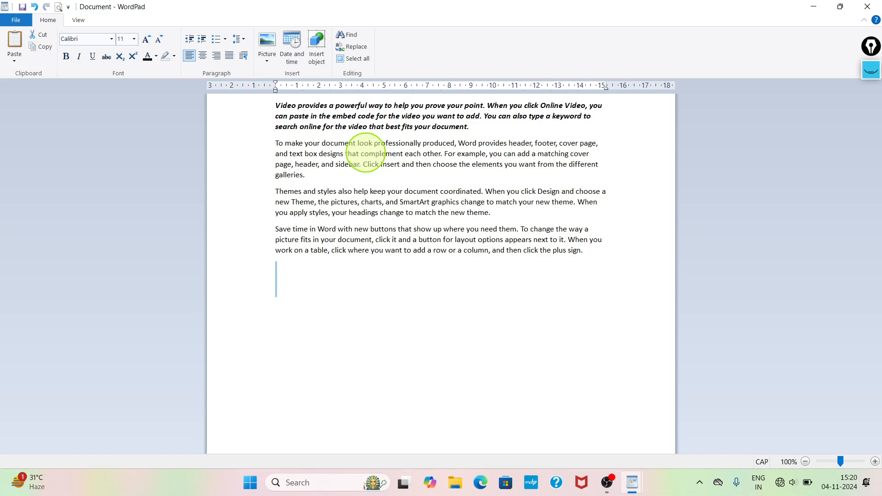
# Underline the bold italic first paragraph
pyautogui.moveTo(469, 127); pyautogui.dragTo(280, 106)
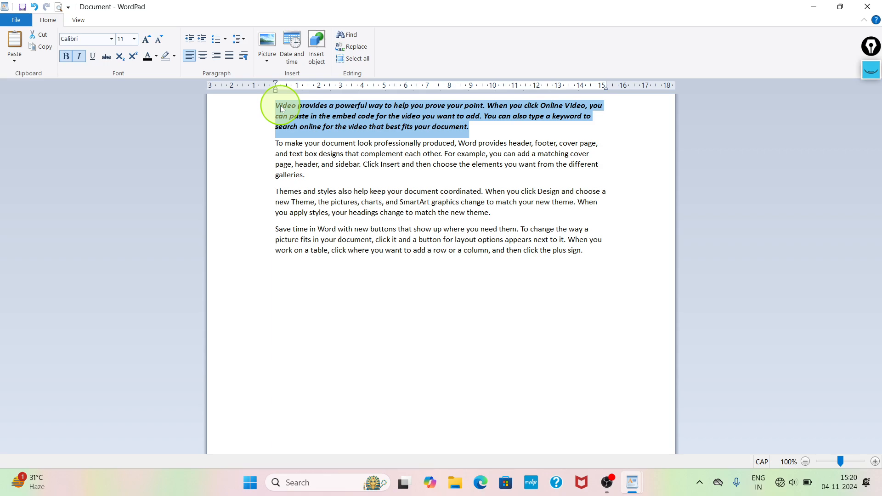
pyautogui.click(93, 57)
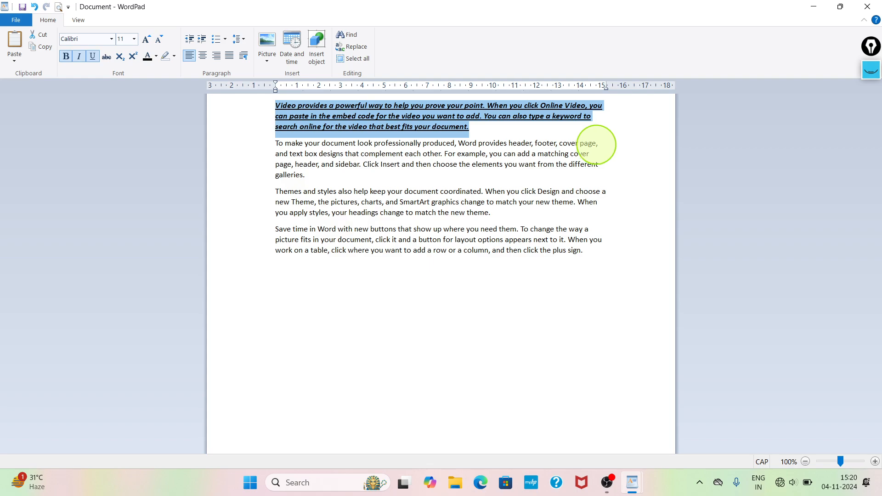
# Try to strike through "footer, cover page," in the second paragraph
pyautogui.moveTo(599, 143); pyautogui.dragTo(548, 141)
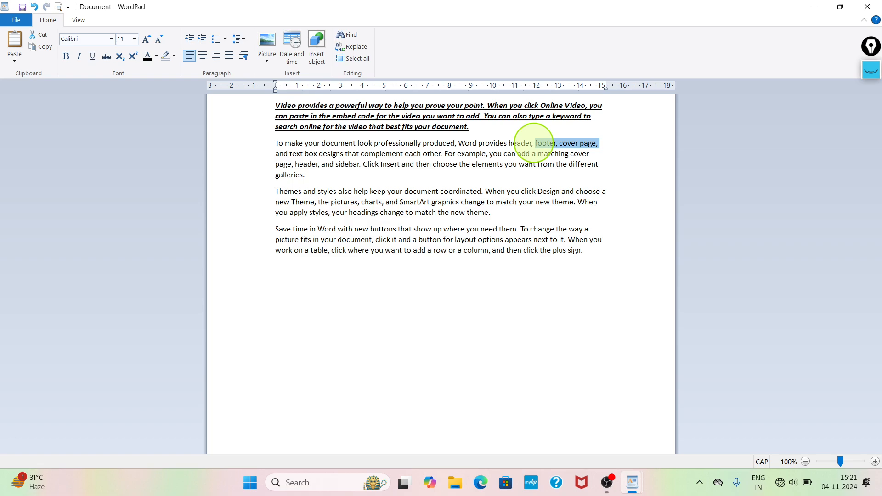
pyautogui.click(107, 58)
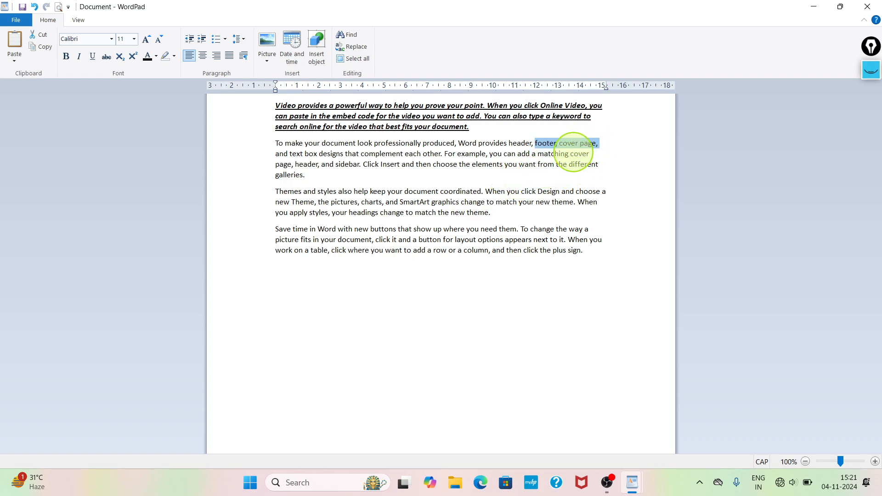
pyautogui.click(573, 177)
# Apply strikethrough to "want from the different" in the second paragraph and deselect the text
pyautogui.moveTo(599, 164); pyautogui.dragTo(518, 165)
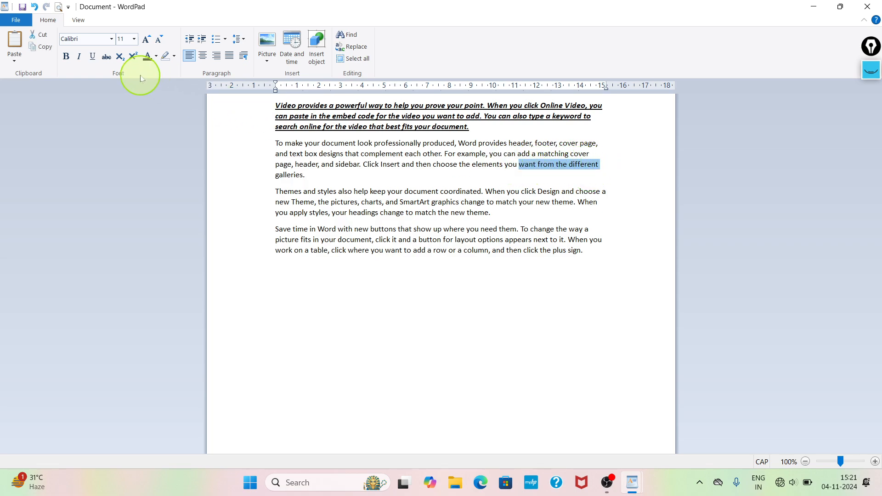
pyautogui.click(106, 57)
pyautogui.click(614, 183)
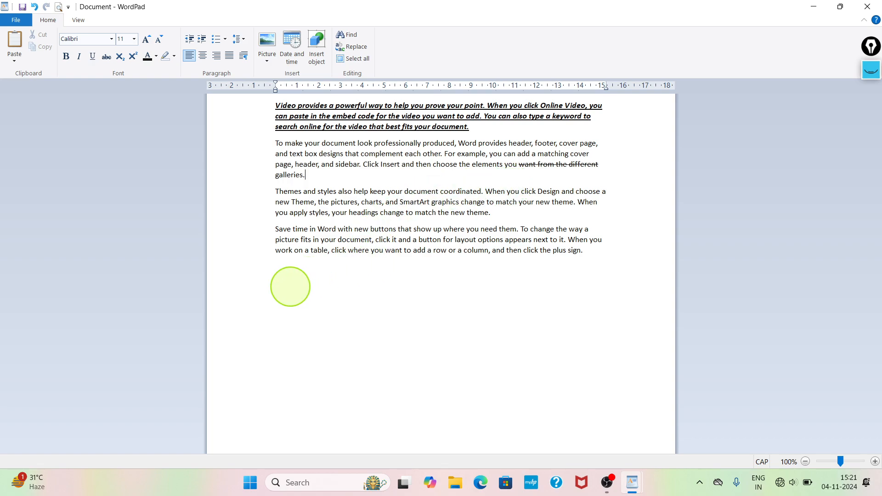
# Add the formula H2O on the blank line below the paragraphs and make its 2 subscript
pyautogui.click(291, 286)
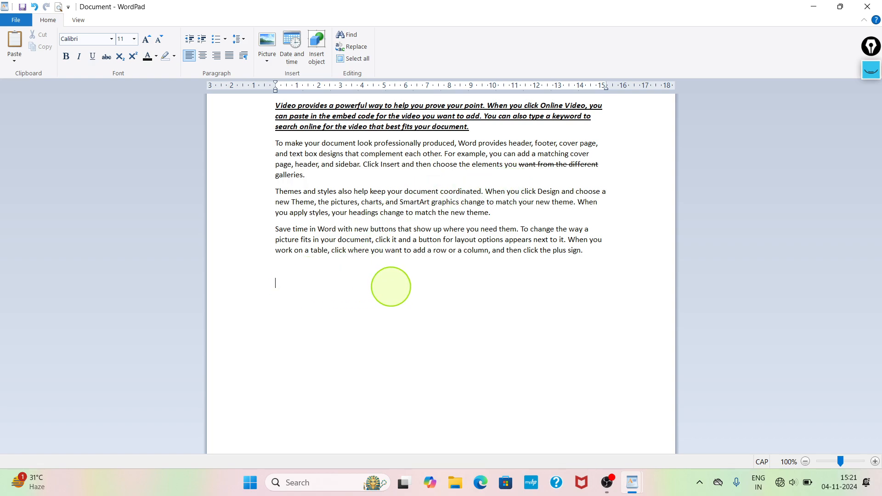
pyautogui.click(120, 57)
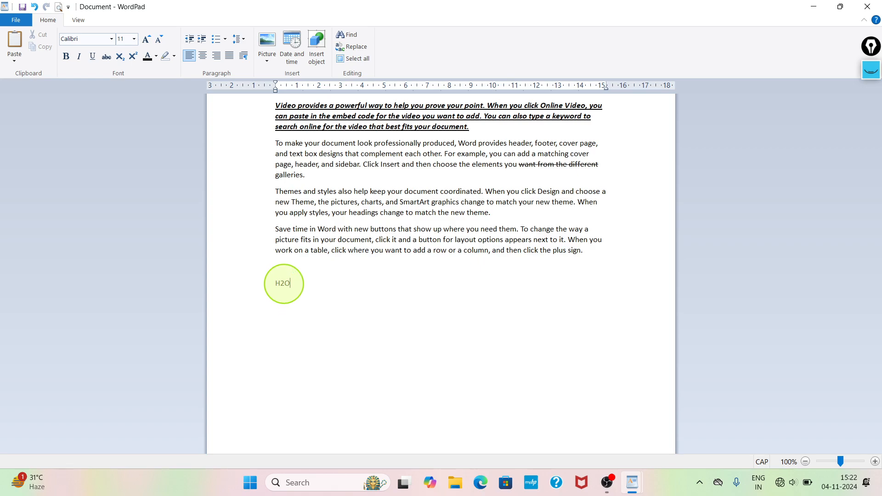
pyautogui.moveTo(284, 283); pyautogui.dragTo(281, 284)
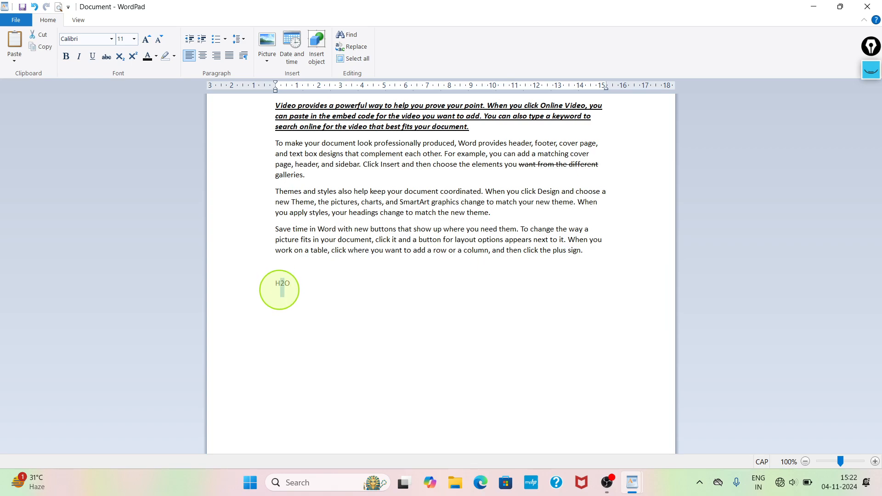
pyautogui.click(123, 59)
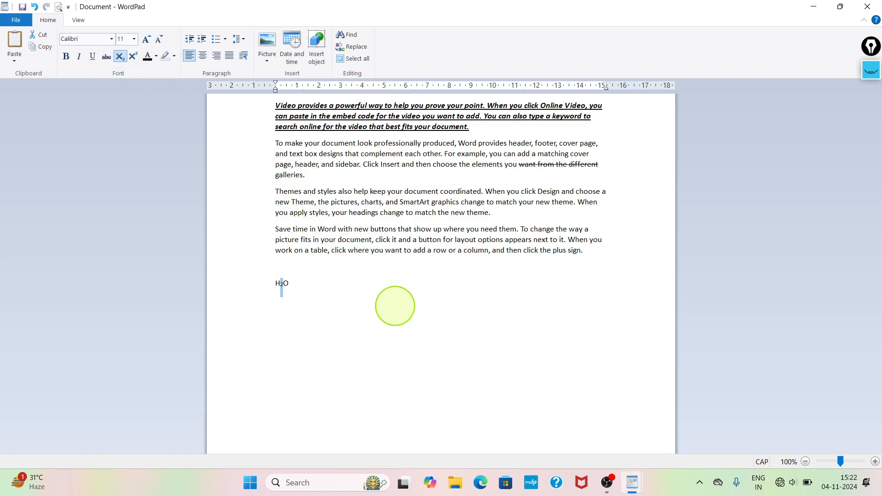
pyautogui.click(397, 303)
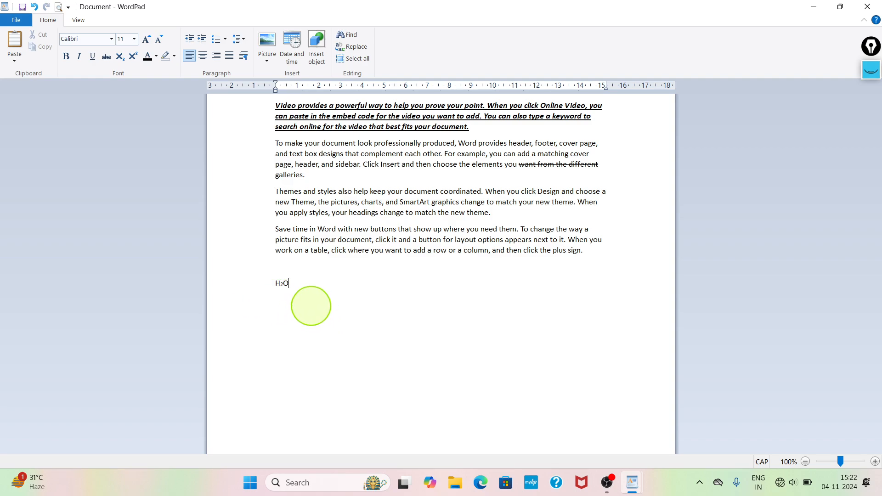
# Grow the font of the whole H₂O formula to size 36
pyautogui.moveTo(288, 283); pyautogui.dragTo(267, 283)
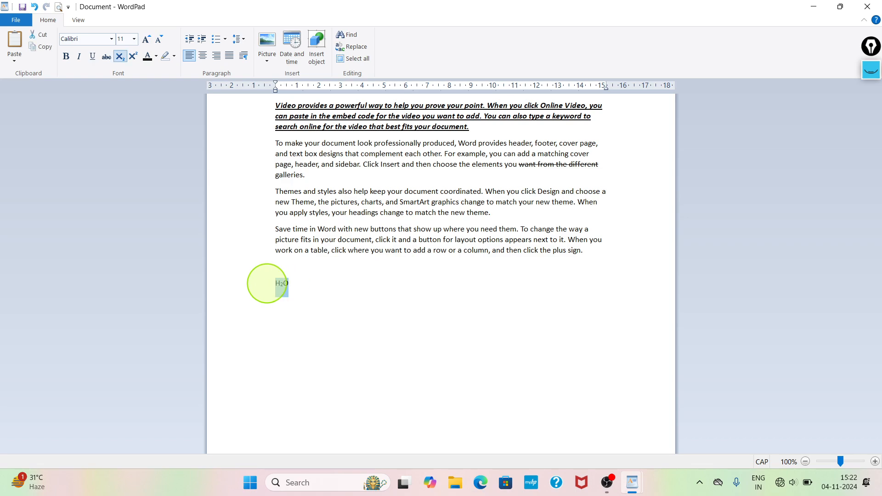
pyautogui.click(143, 40)
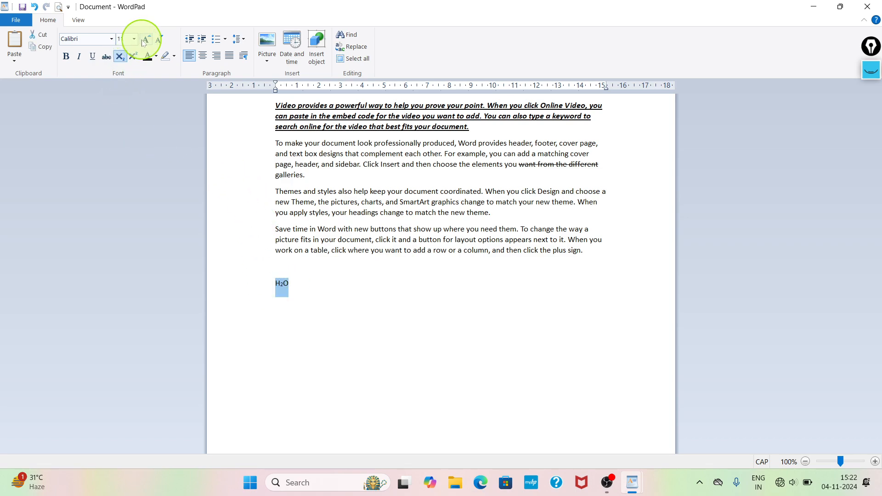
pyautogui.click(142, 40)
pyautogui.click(142, 41)
pyautogui.click(142, 40)
pyautogui.click(143, 40)
pyautogui.click(142, 40)
pyautogui.click(142, 40)
pyautogui.click(142, 40)
pyautogui.click(142, 40)
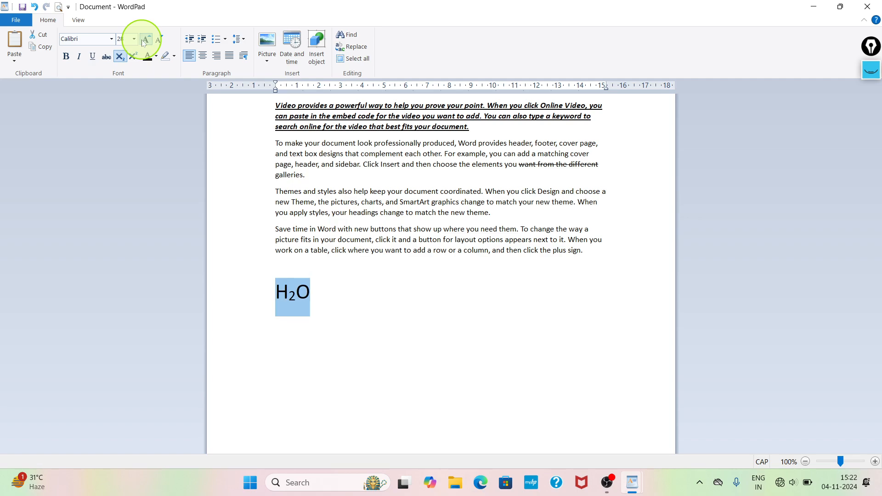
pyautogui.click(143, 40)
# Write (A+B)2 after the H₂O formula, separated by spaces, and make its 2 superscript
pyautogui.click(361, 350)
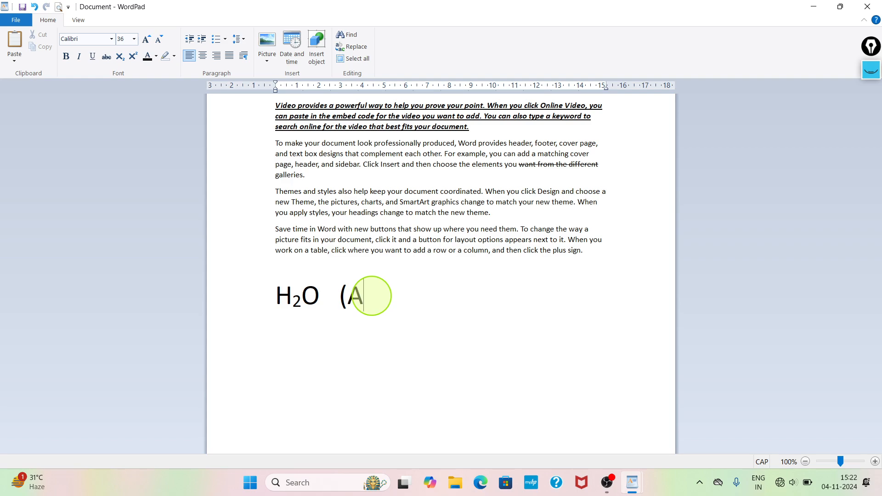
pyautogui.write('B)2')
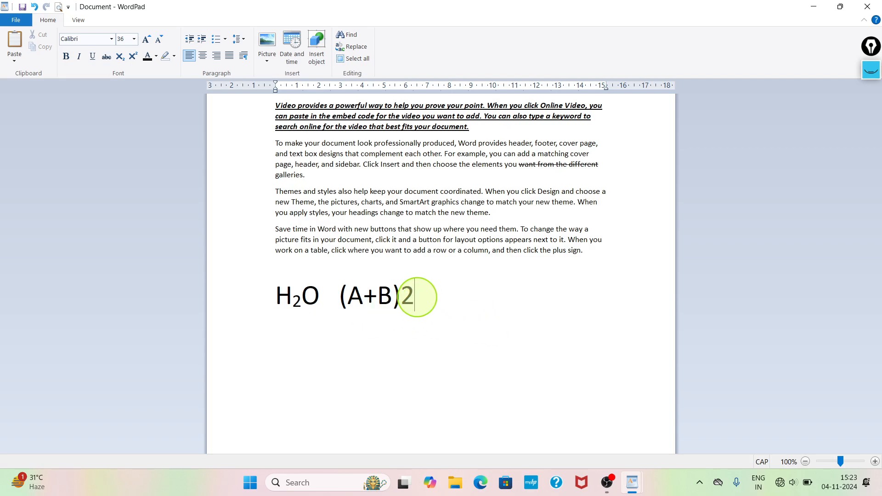
pyautogui.moveTo(419, 298); pyautogui.dragTo(406, 297)
pyautogui.click(416, 295)
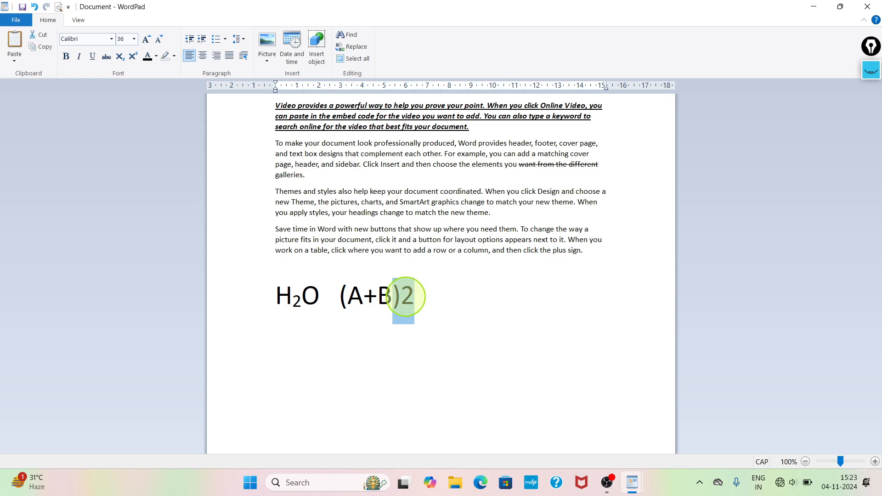
pyautogui.click(407, 297)
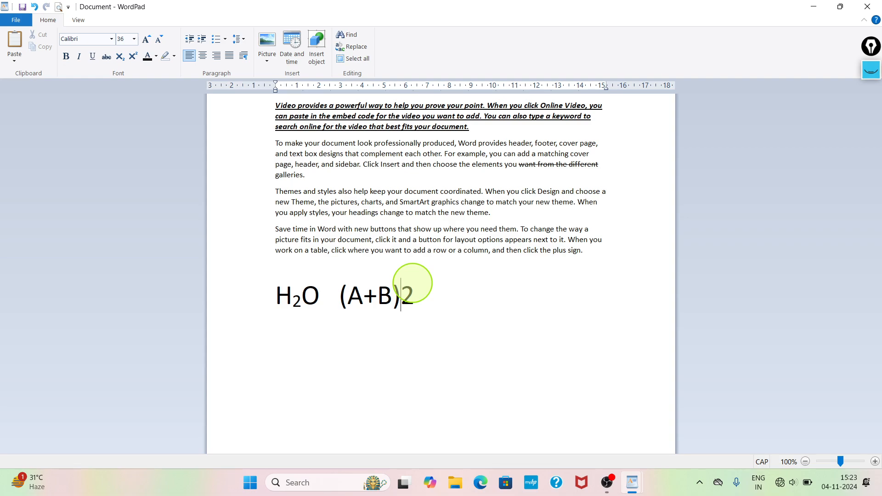
pyautogui.hotkey('shift', 'Right')
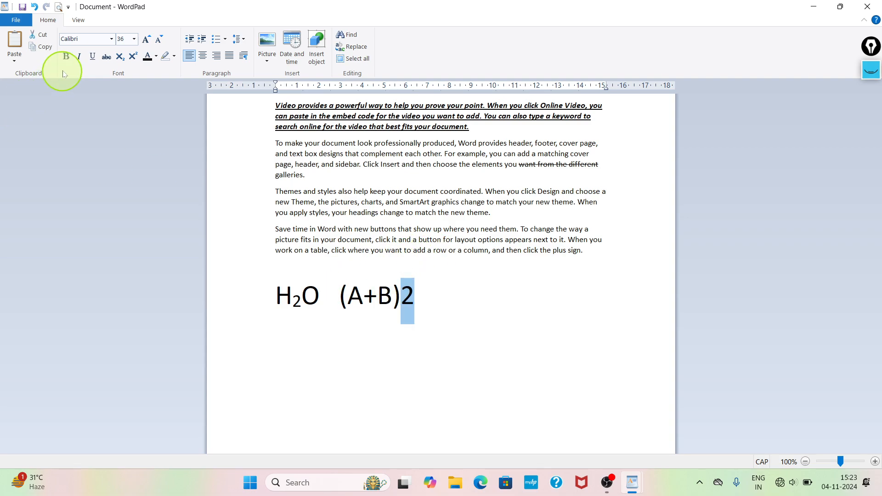
pyautogui.click(133, 58)
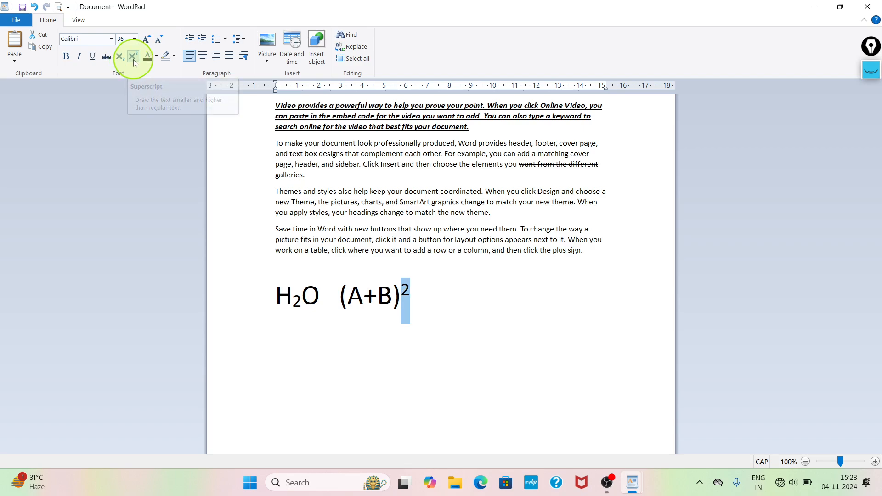
pyautogui.click(421, 324)
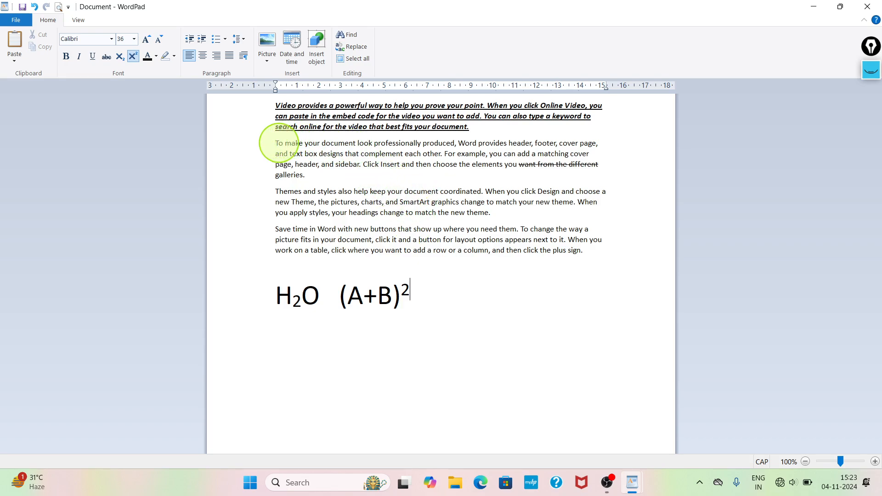
# Colour the first two lines of the second paragraph's text red and deselect them
pyautogui.moveTo(275, 143); pyautogui.dragTo(590, 156)
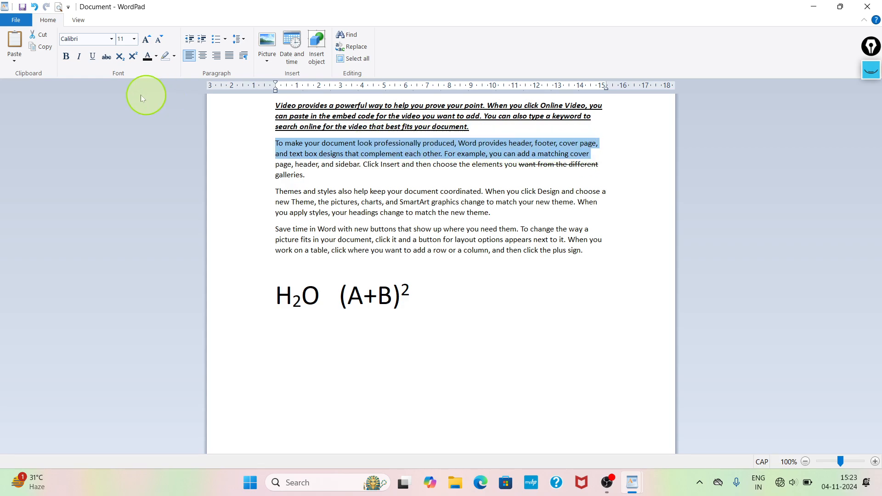
pyautogui.click(156, 56)
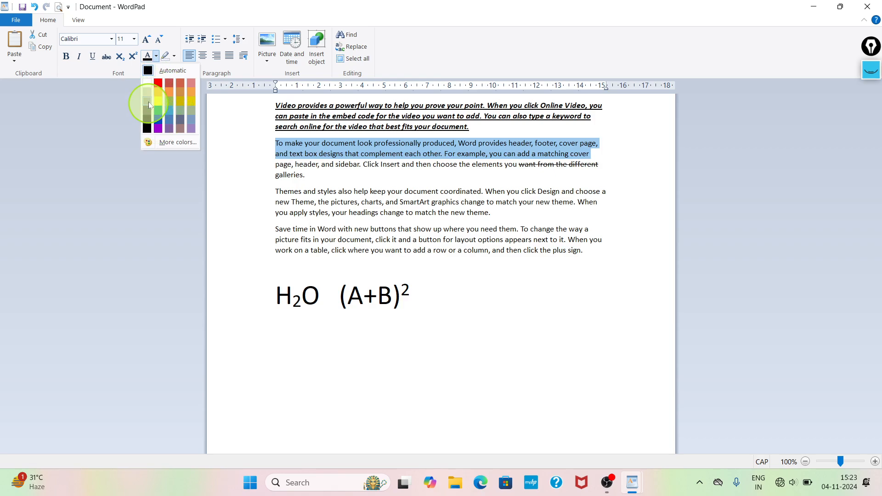
pyautogui.click(157, 84)
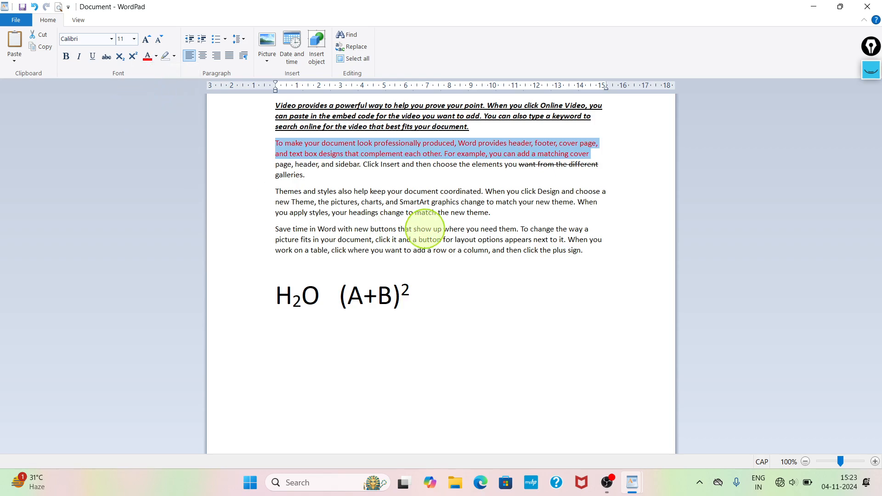
pyautogui.click(506, 206)
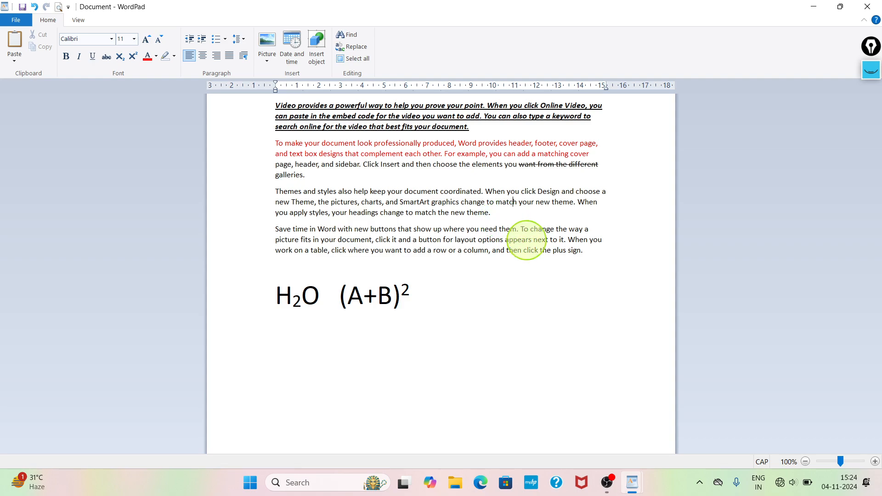
# Highlight "you apply styles, your headings change to match the new theme" in the third paragraph in blue
pyautogui.click(484, 213)
pyautogui.moveTo(483, 213); pyautogui.dragTo(270, 214)
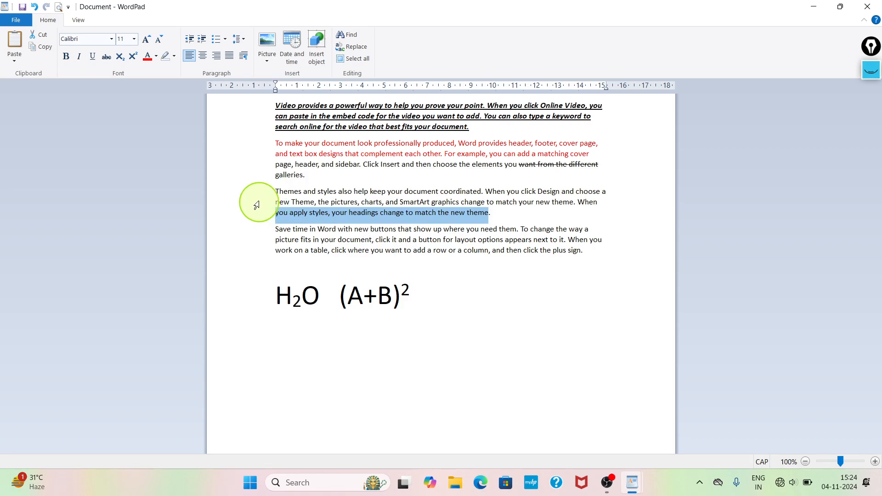
pyautogui.click(174, 57)
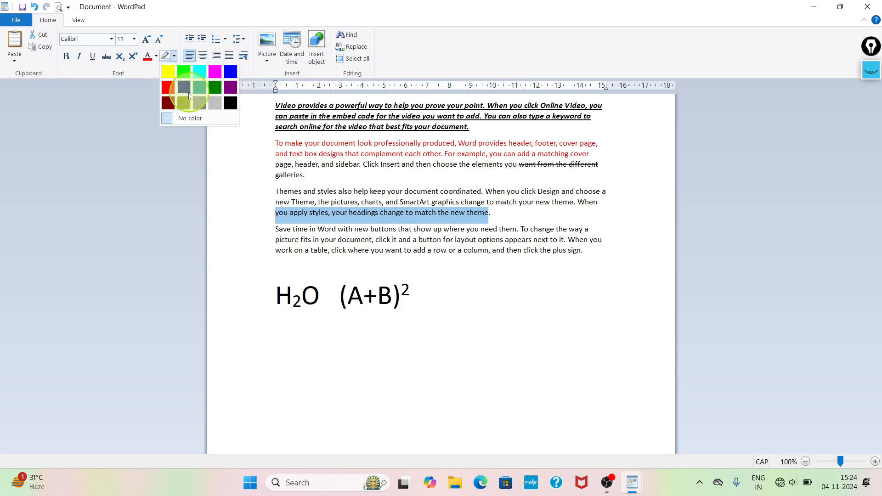
pyautogui.click(230, 76)
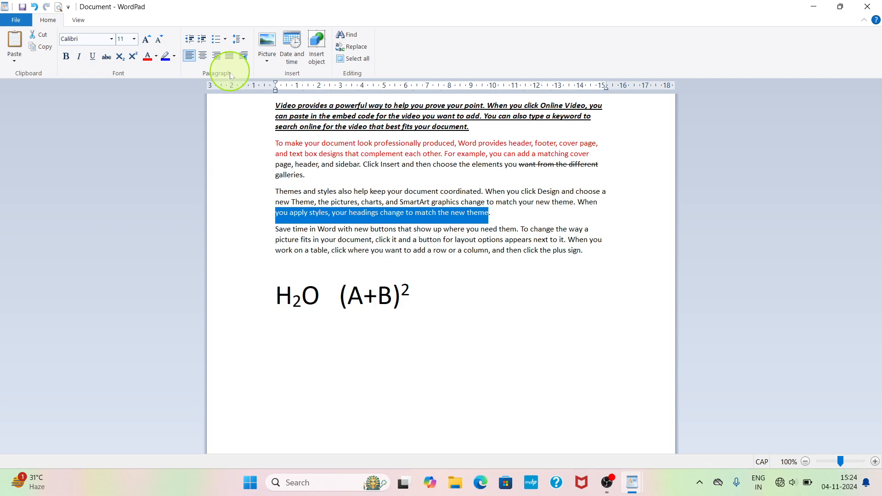
pyautogui.click(536, 240)
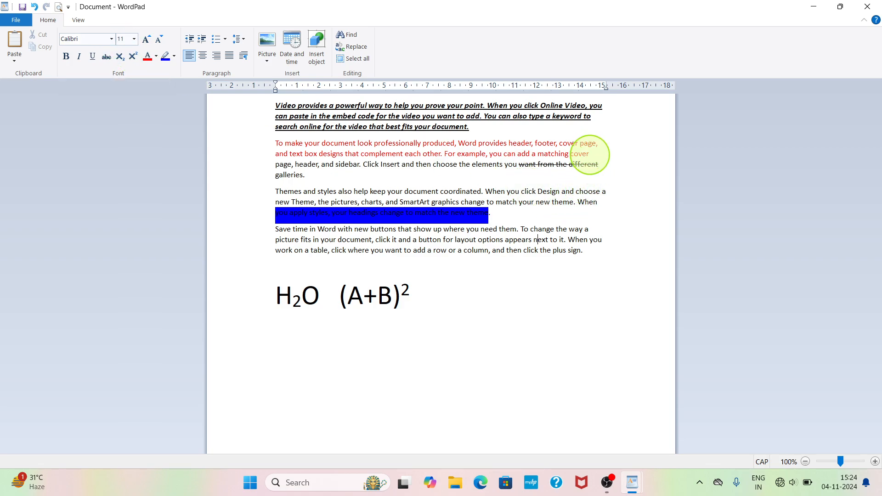
# Change the first paragraph's font to Bernard MT Condensed
pyautogui.moveTo(507, 130); pyautogui.dragTo(282, 102)
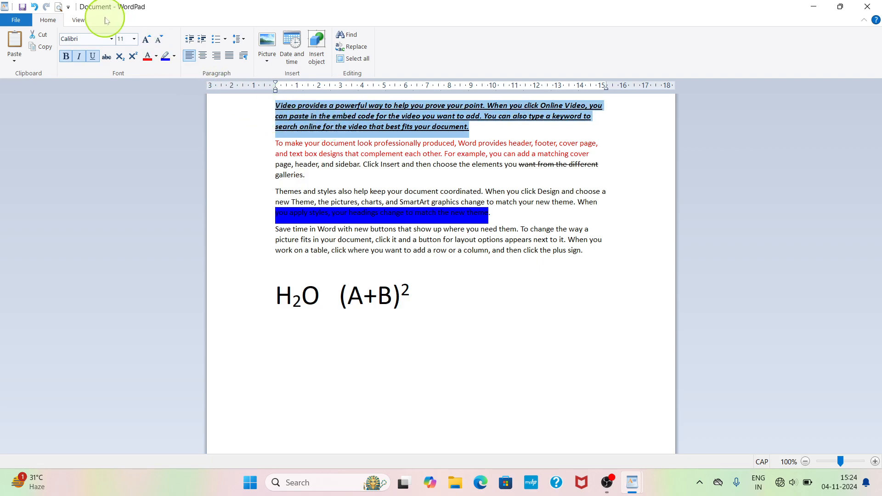
pyautogui.click(111, 39)
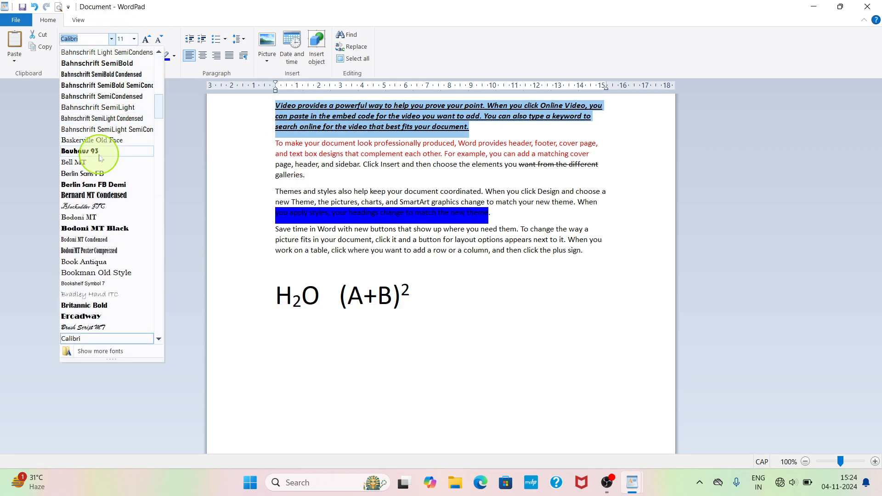
pyautogui.click(97, 194)
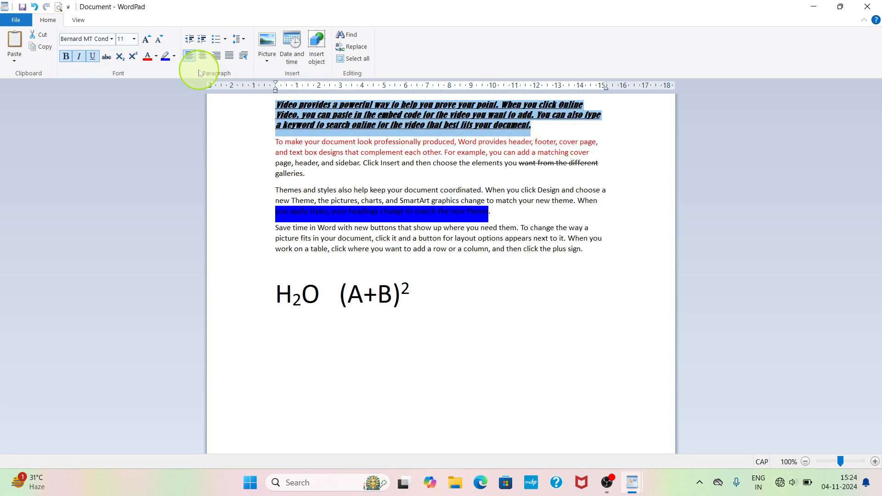
# Try a font size of 111 on the first paragraph, look over the enlarged text and undo the change
pyautogui.click(137, 41)
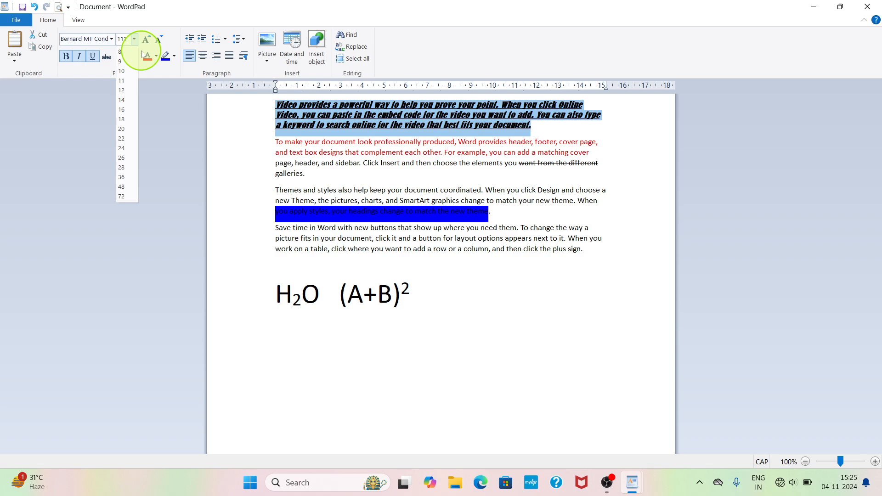
pyautogui.press('Return')
pyautogui.scroll(-2, 470, 208)
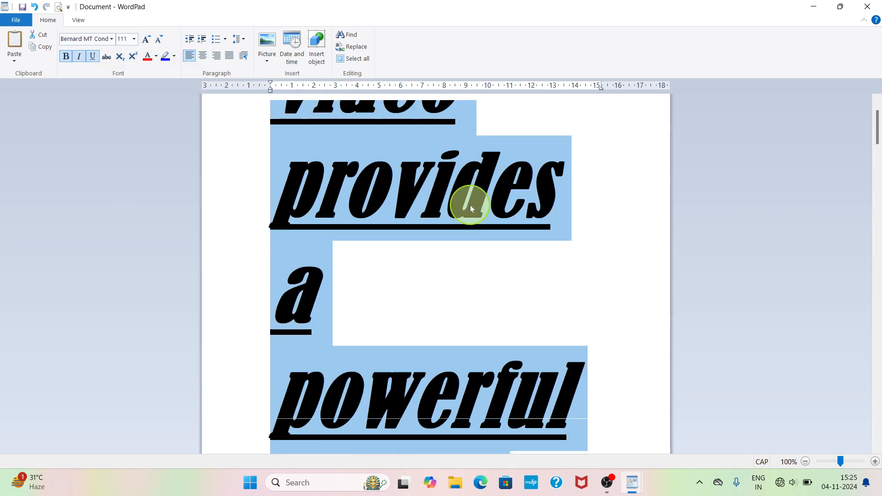
pyautogui.scroll(-3, 470, 208)
pyautogui.hotkey('ctrl', 'z')
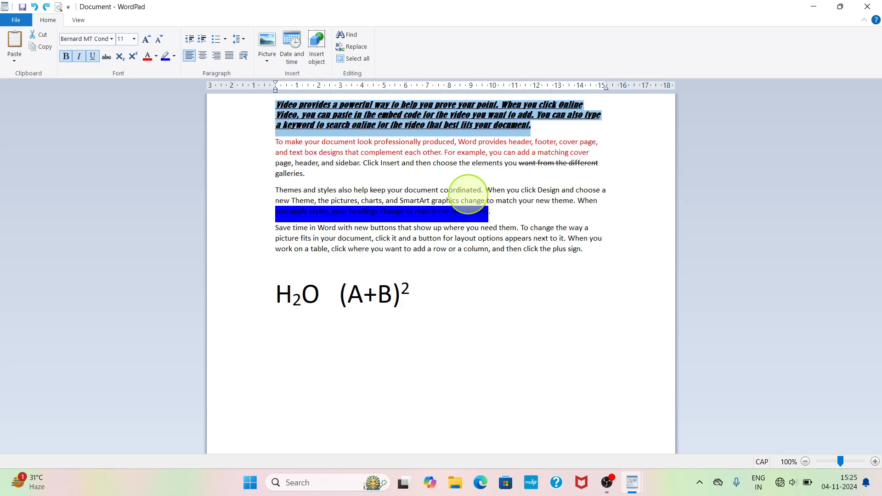
# Enlarge the first three lines of the second paragraph step by step up to font size 22
pyautogui.click(135, 39)
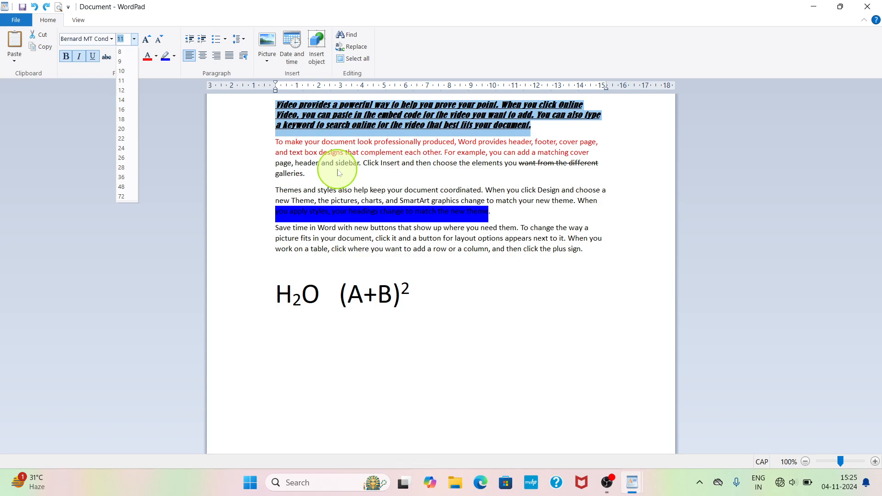
pyautogui.click(331, 156)
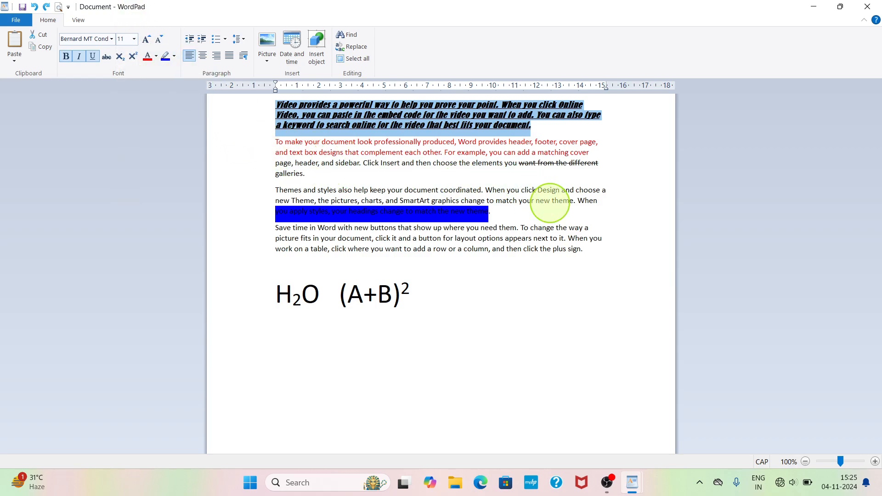
pyautogui.moveTo(599, 164); pyautogui.dragTo(281, 141)
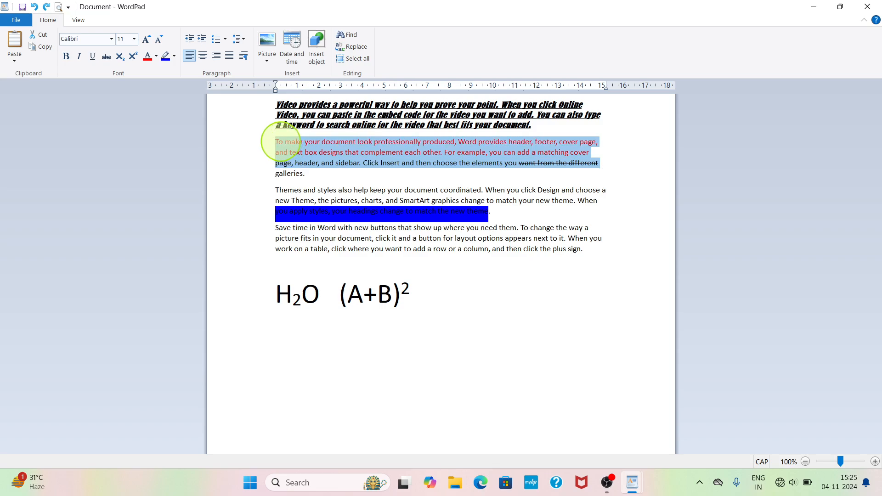
pyautogui.click(147, 42)
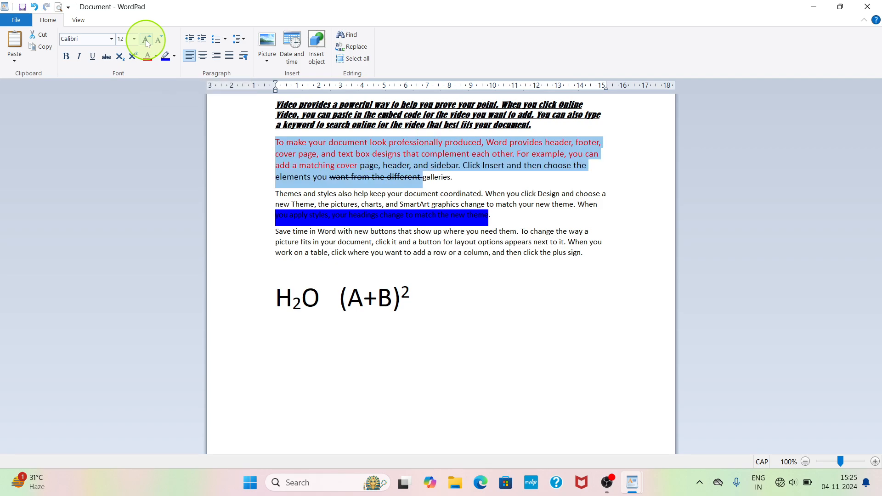
pyautogui.click(146, 42)
pyautogui.click(146, 43)
pyautogui.click(146, 43)
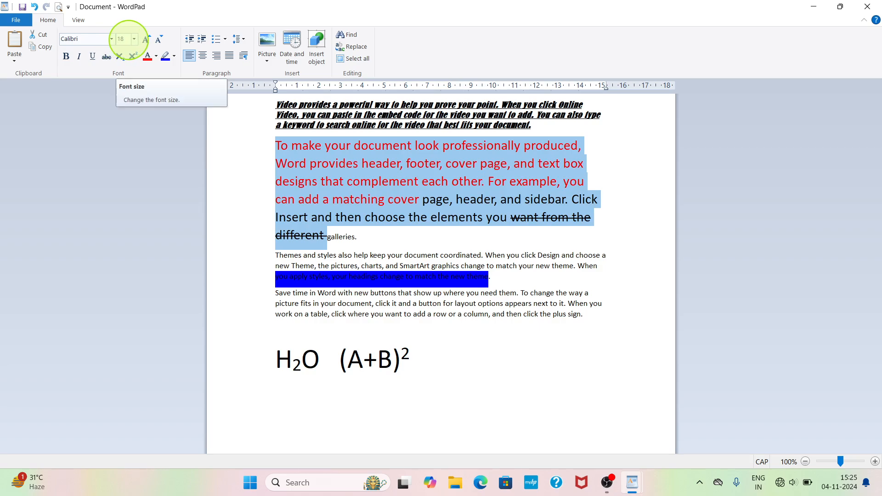
pyautogui.click(146, 43)
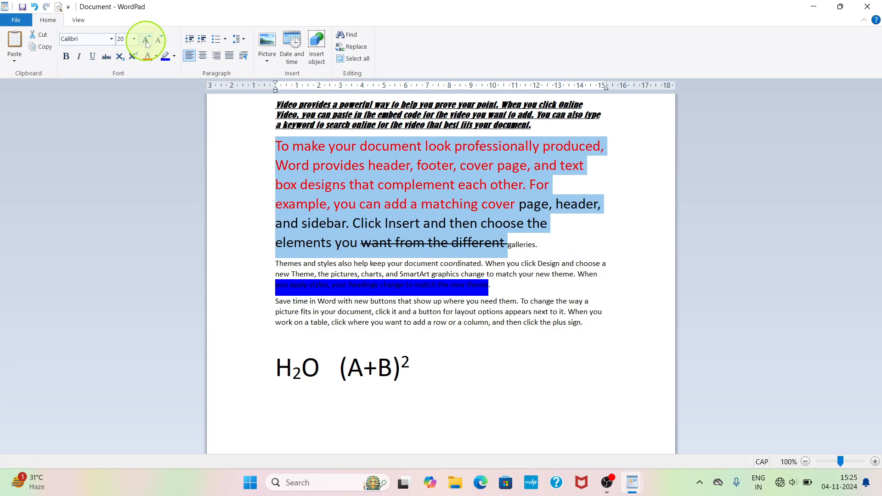
pyautogui.click(147, 42)
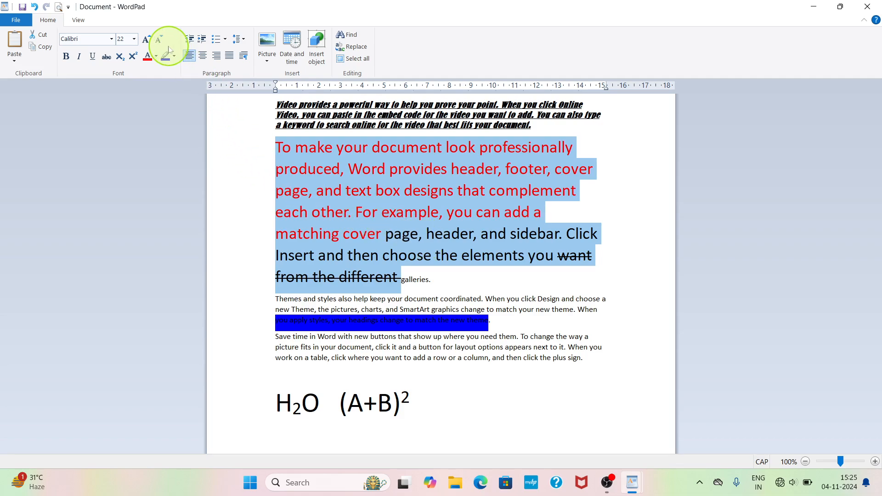
# Shrink the enlarged second-paragraph text step by step down to font size 12
pyautogui.click(160, 41)
pyautogui.click(161, 41)
pyautogui.click(160, 41)
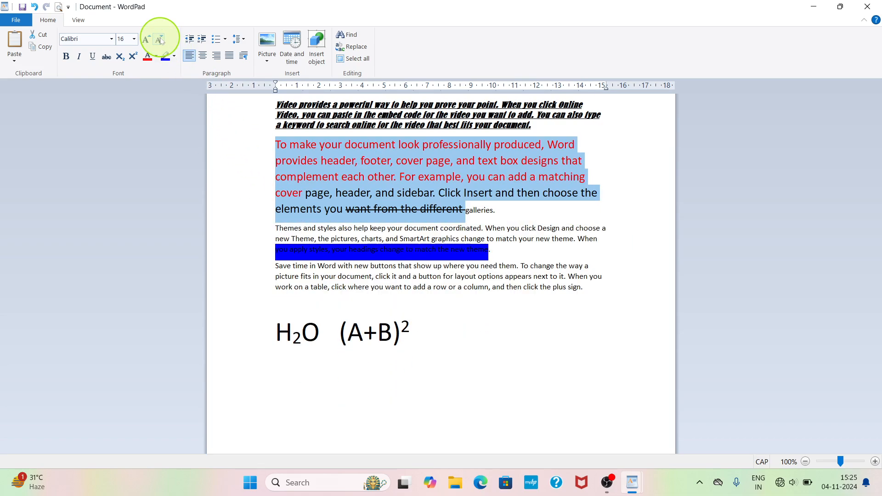
pyautogui.click(161, 41)
pyautogui.click(161, 41)
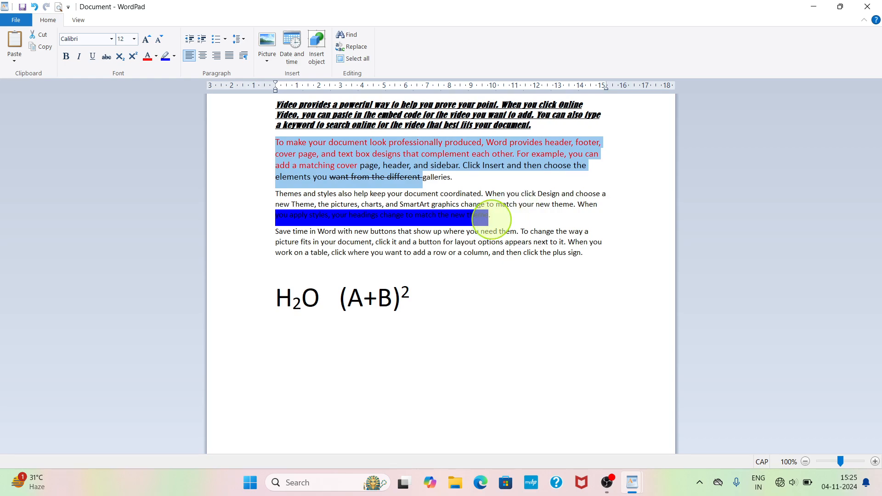
# Increase the second paragraph's indent by three levels
pyautogui.click(278, 104)
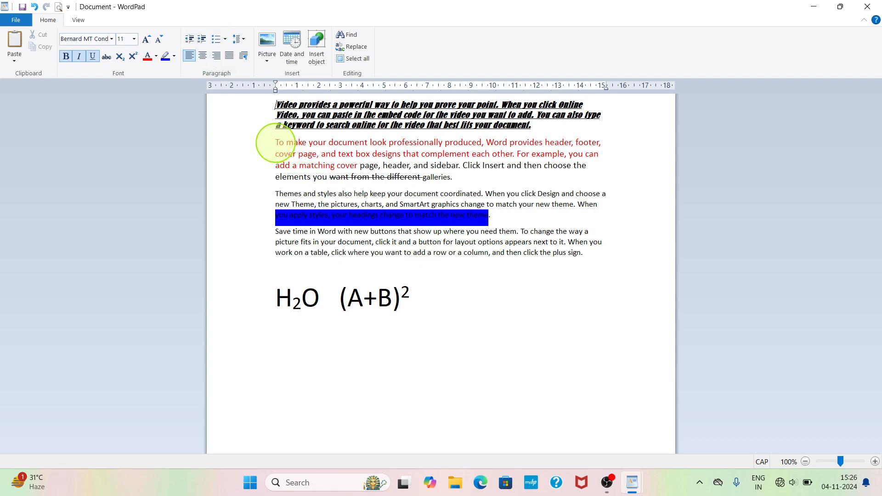
pyautogui.click(274, 144)
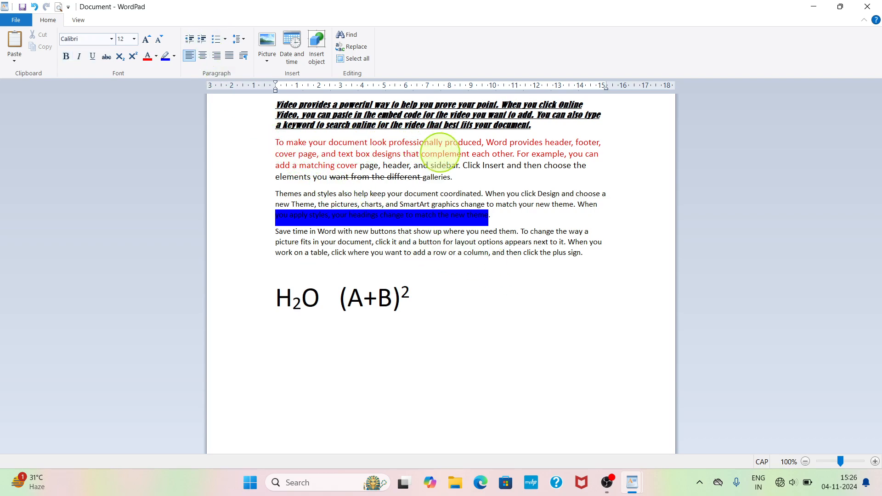
pyautogui.click(204, 40)
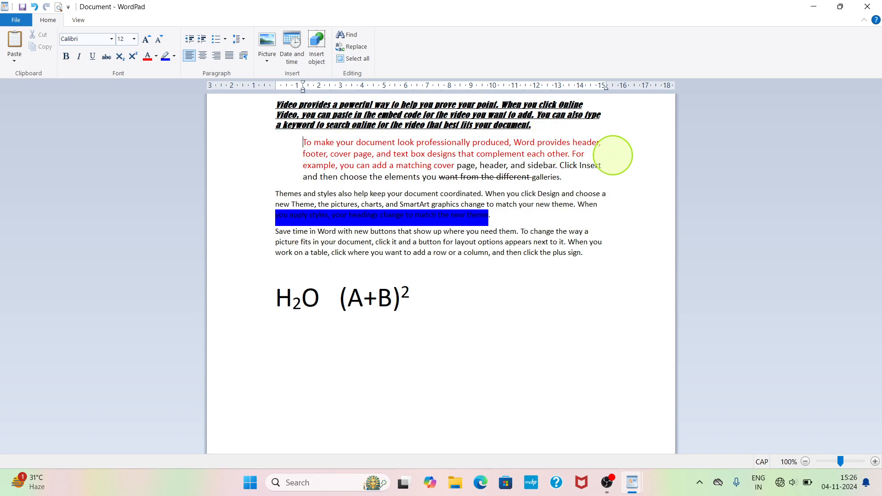
pyautogui.click(203, 40)
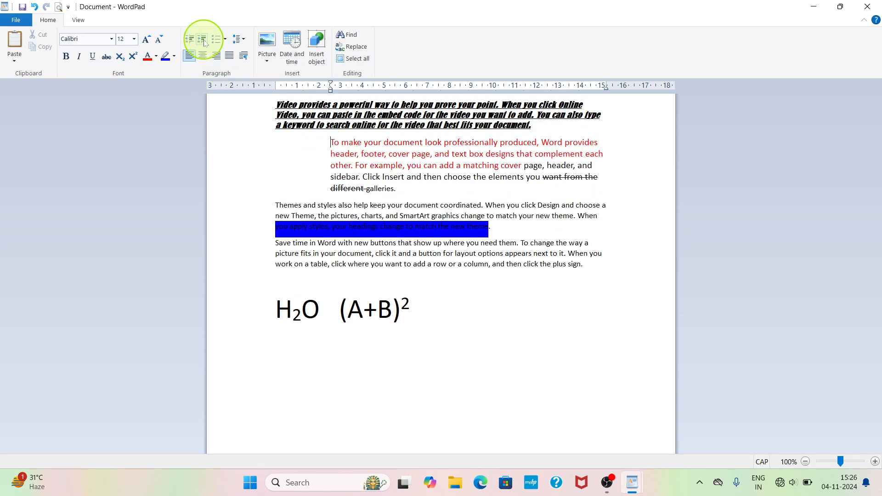
pyautogui.click(202, 40)
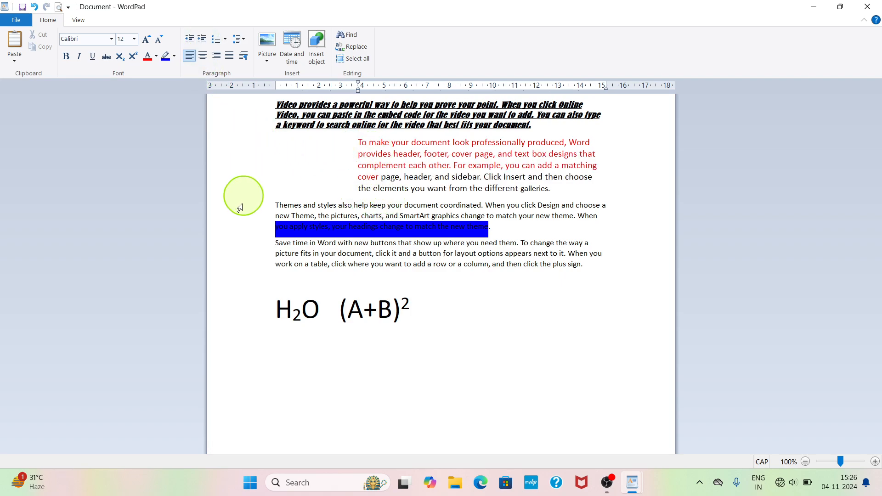
# Decrease the second paragraph's indent by three levels back to the margin
pyautogui.click(189, 40)
pyautogui.click(189, 40)
pyautogui.click(189, 40)
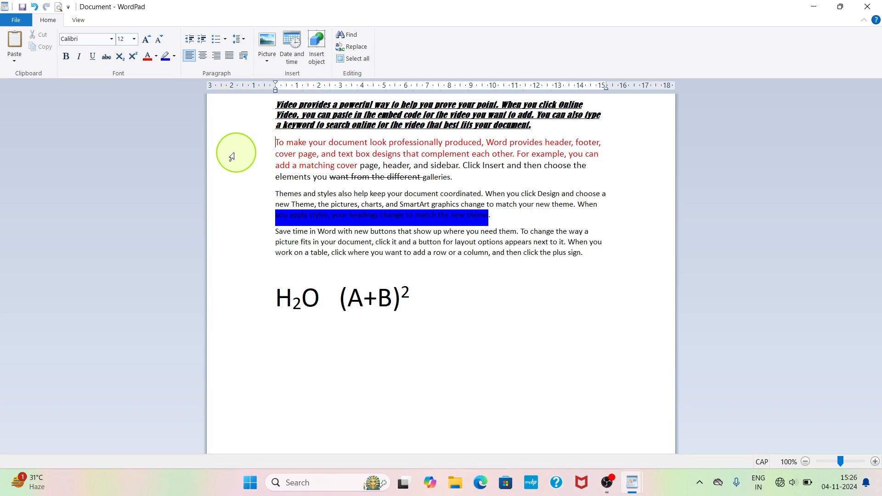
# Look over the list styles and format the four text paragraphs as a list numbered 1, 2, 3
pyautogui.click(225, 39)
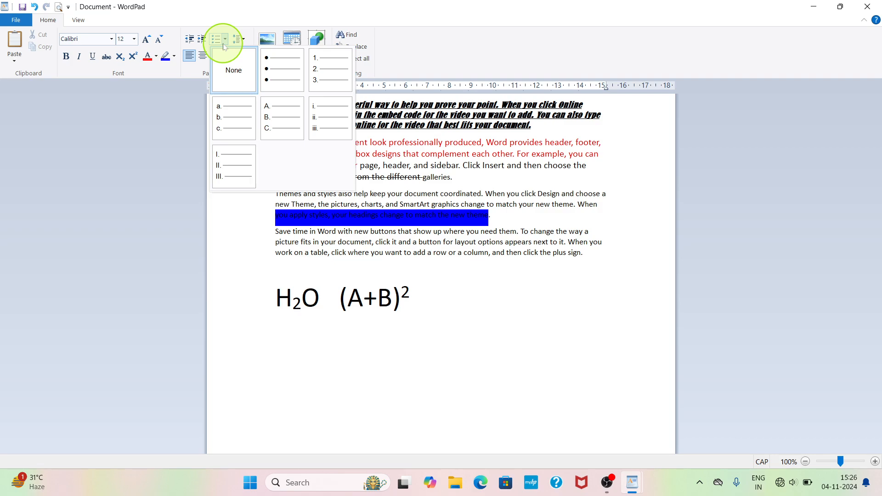
pyautogui.click(627, 264)
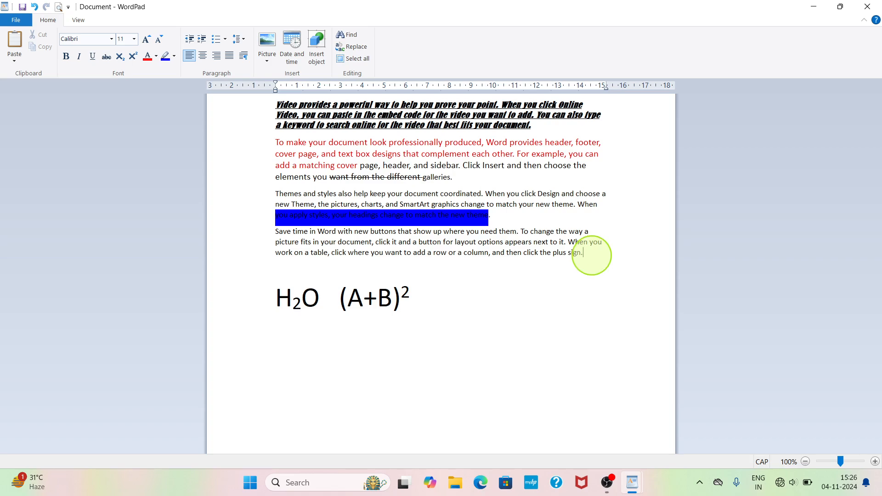
pyautogui.moveTo(583, 252); pyautogui.dragTo(289, 105)
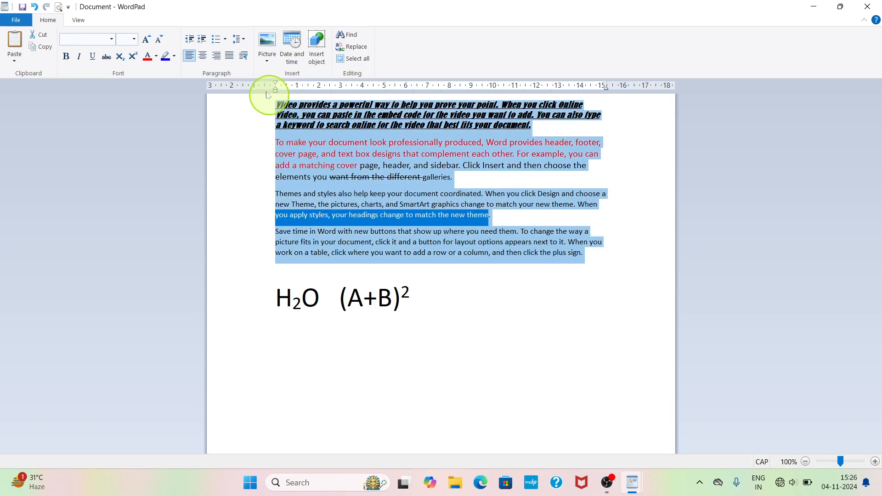
pyautogui.click(225, 41)
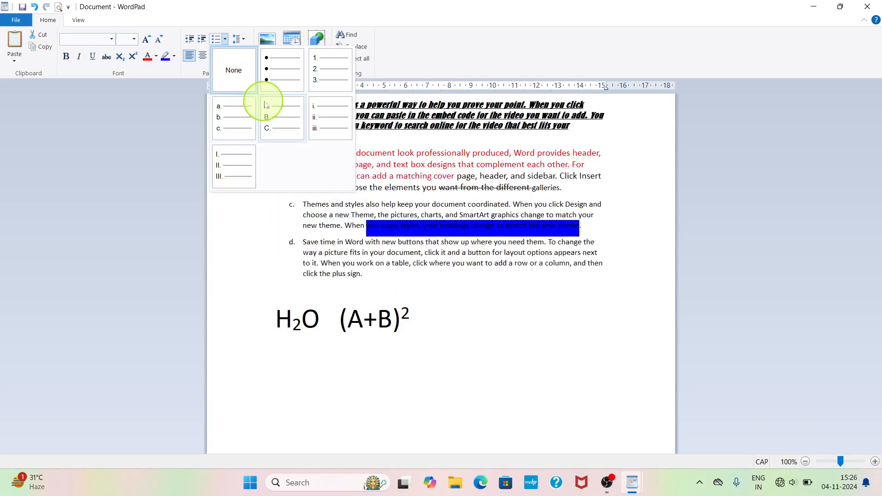
pyautogui.click(331, 70)
pyautogui.click(546, 319)
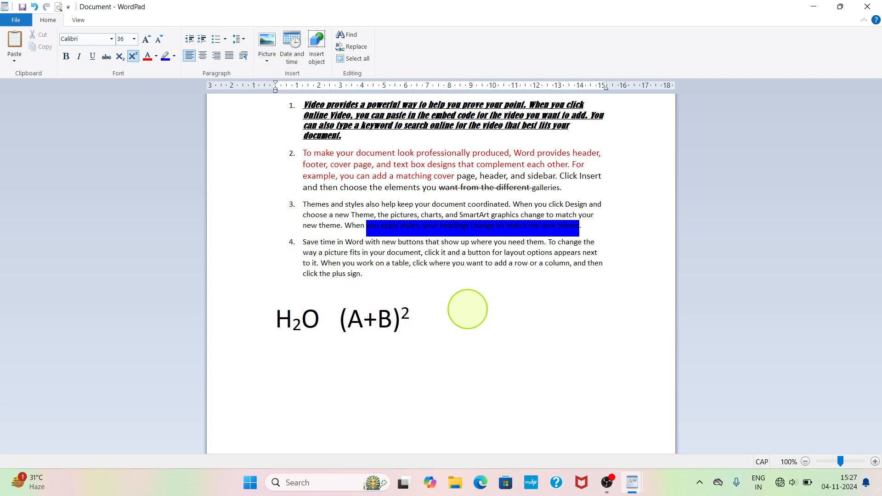
# Change the list style of the four paragraphs to lowercase Roman numerals (i, ii, iii) and deselect them
pyautogui.moveTo(363, 275); pyautogui.dragTo(292, 108)
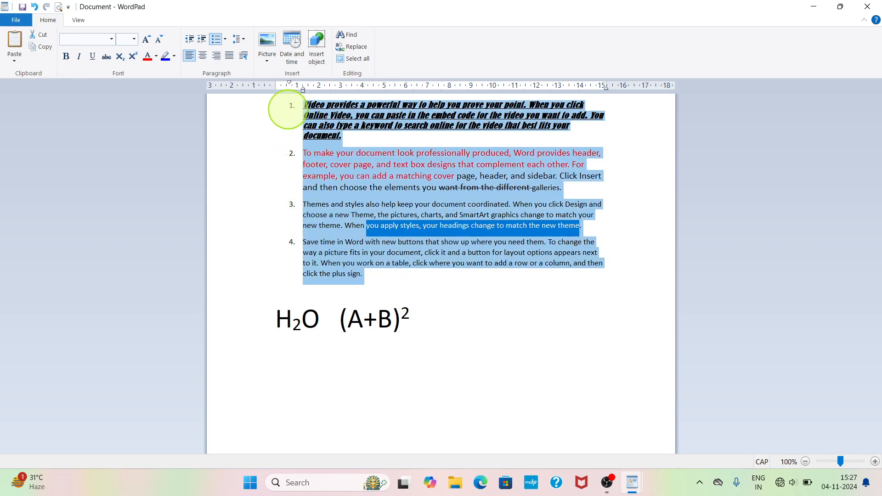
pyautogui.click(226, 41)
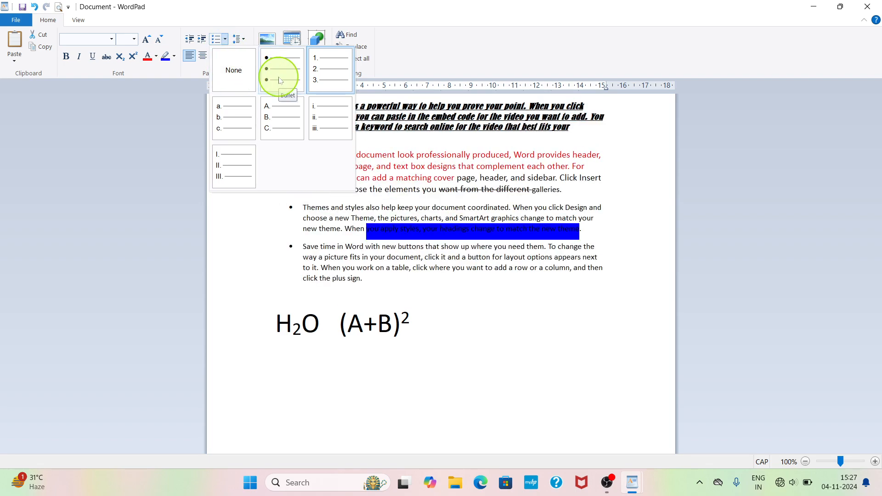
pyautogui.click(316, 120)
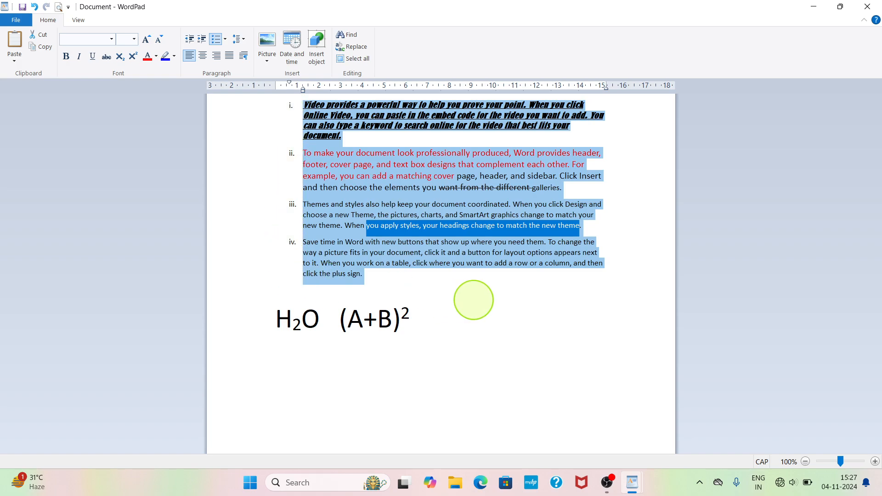
pyautogui.click(431, 292)
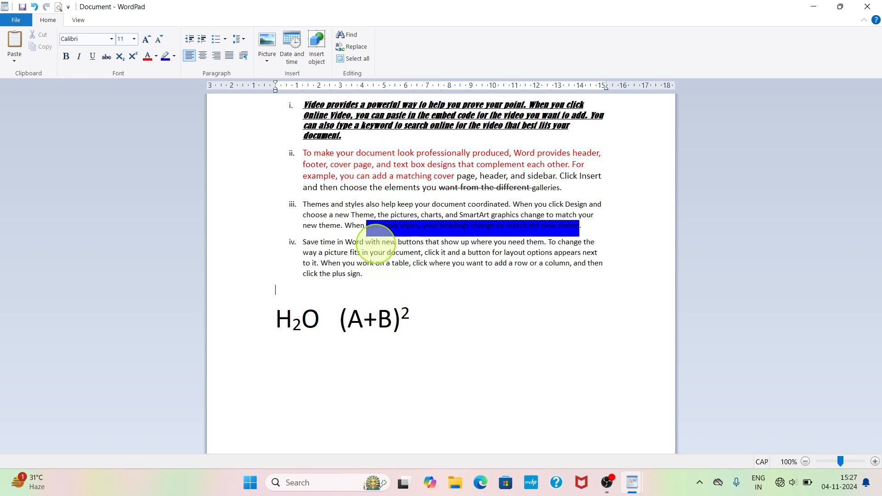
# Try line spacings of 1.0, 1.15 and 2 on the four list paragraphs and settle on 1.0
pyautogui.moveTo(380, 278); pyautogui.dragTo(306, 100)
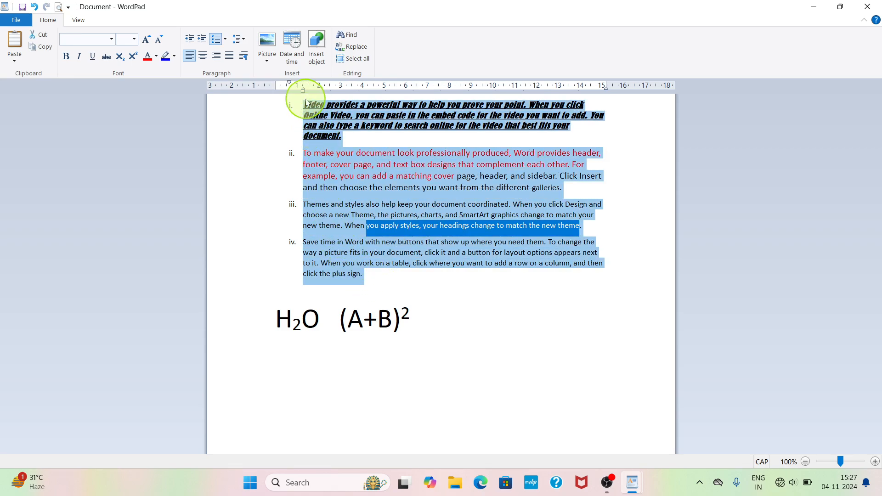
pyautogui.click(247, 42)
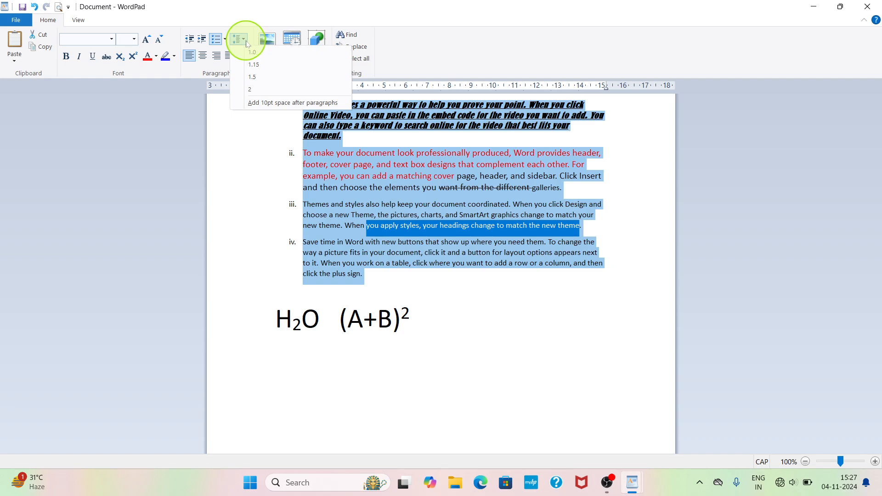
pyautogui.click(257, 55)
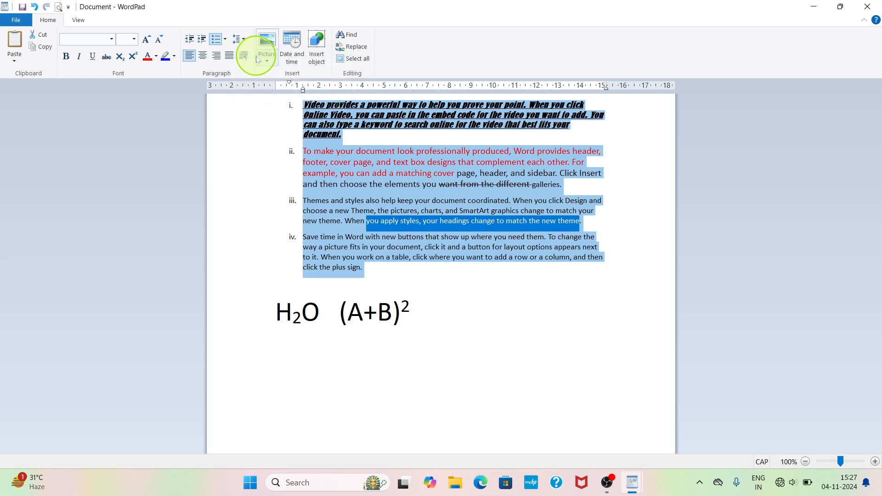
pyautogui.click(237, 40)
pyautogui.click(244, 63)
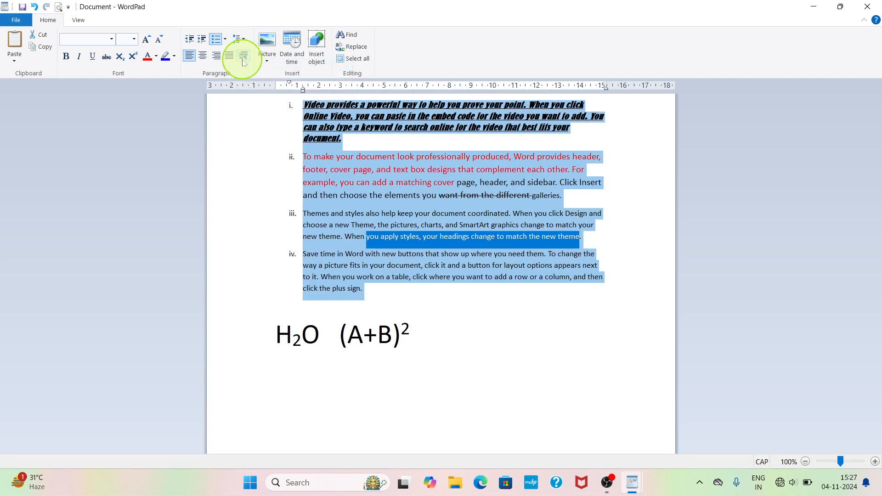
pyautogui.click(237, 42)
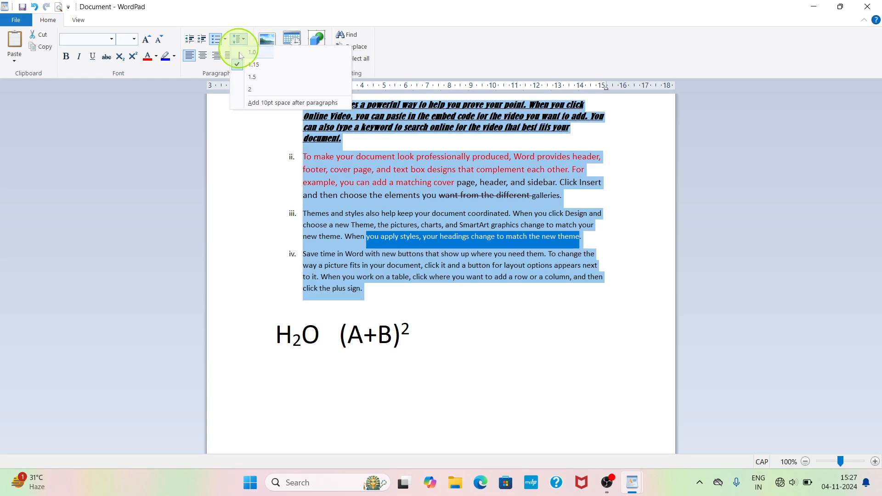
pyautogui.click(255, 91)
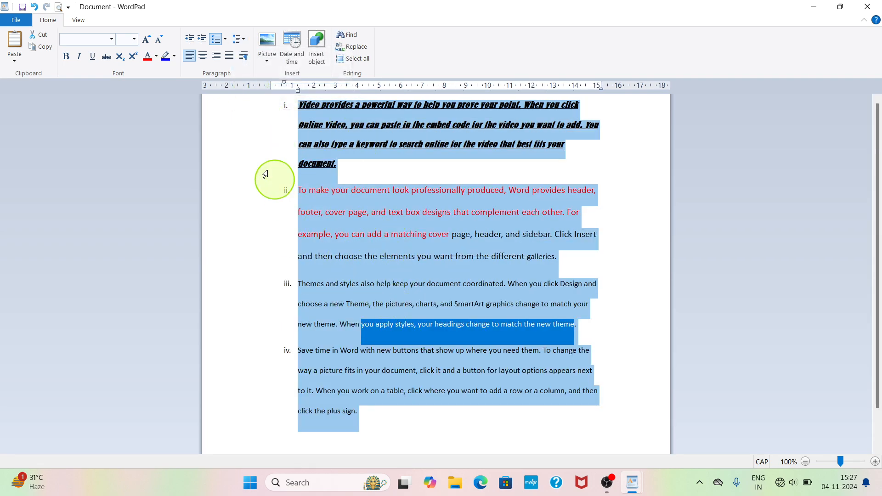
pyautogui.click(243, 44)
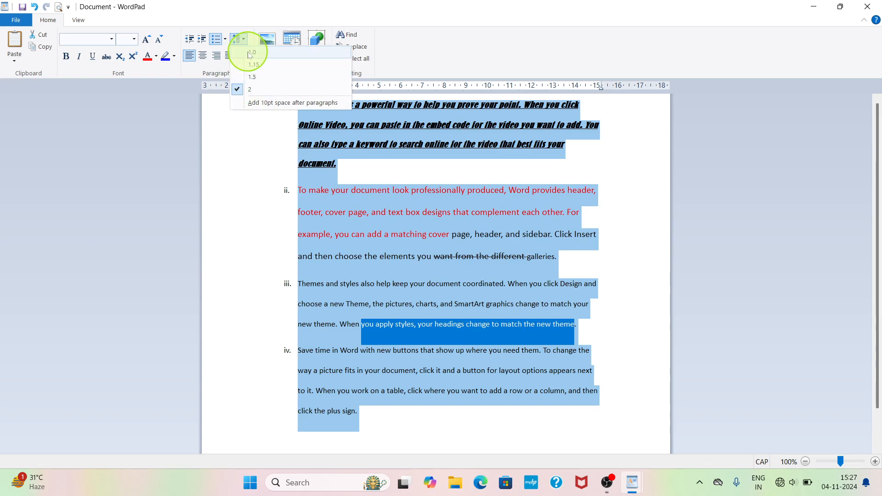
pyautogui.click(246, 52)
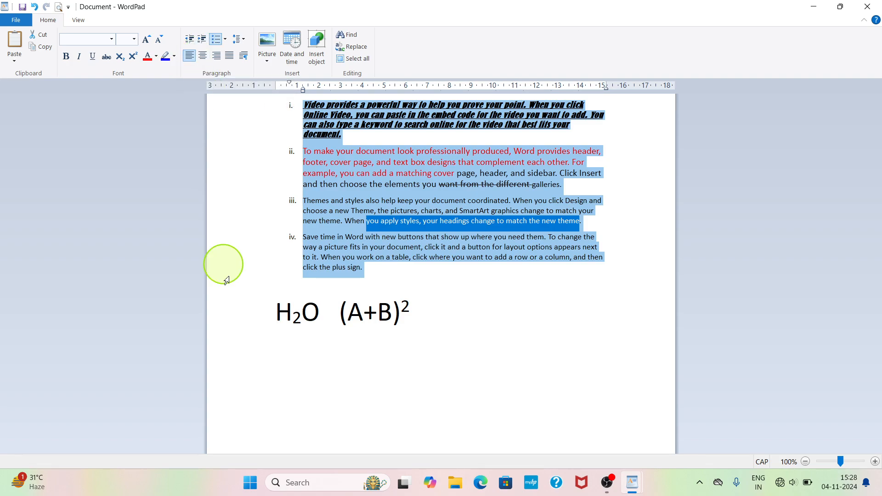
# Select all the text including the H2O and (A+B)2 line, try centre alignment, and right-align it
pyautogui.moveTo(450, 327); pyautogui.dragTo(286, 102)
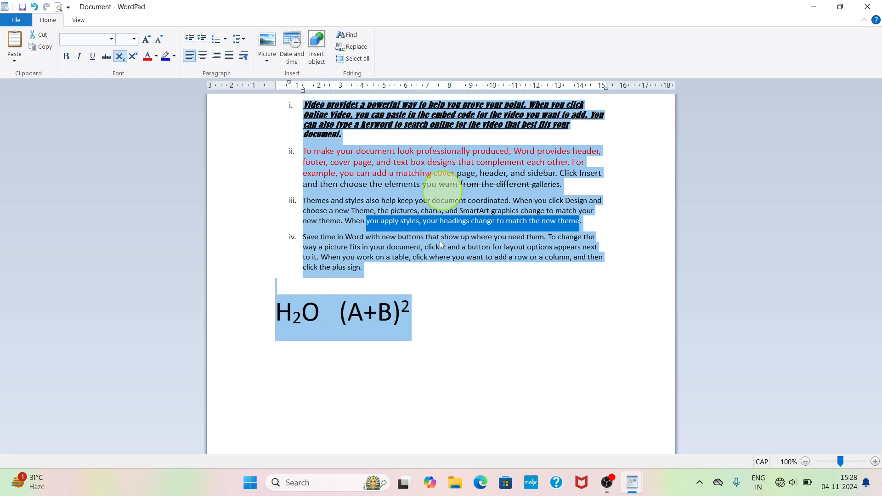
pyautogui.click(202, 56)
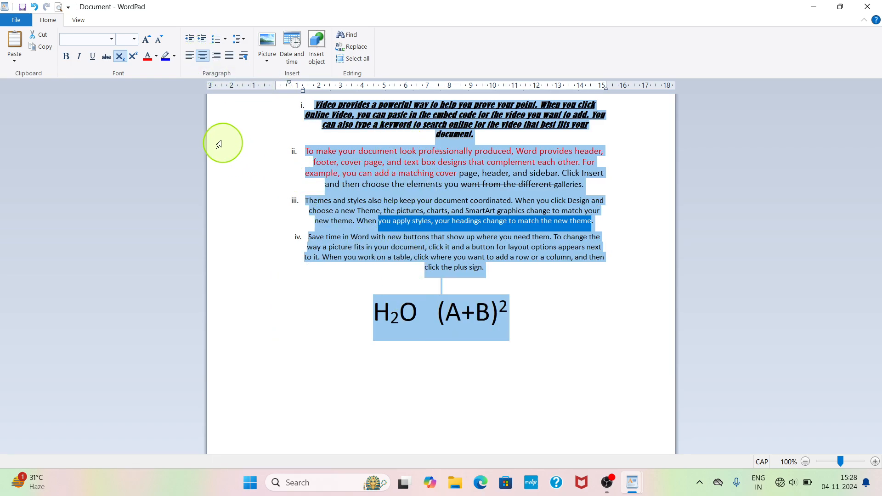
pyautogui.click(217, 58)
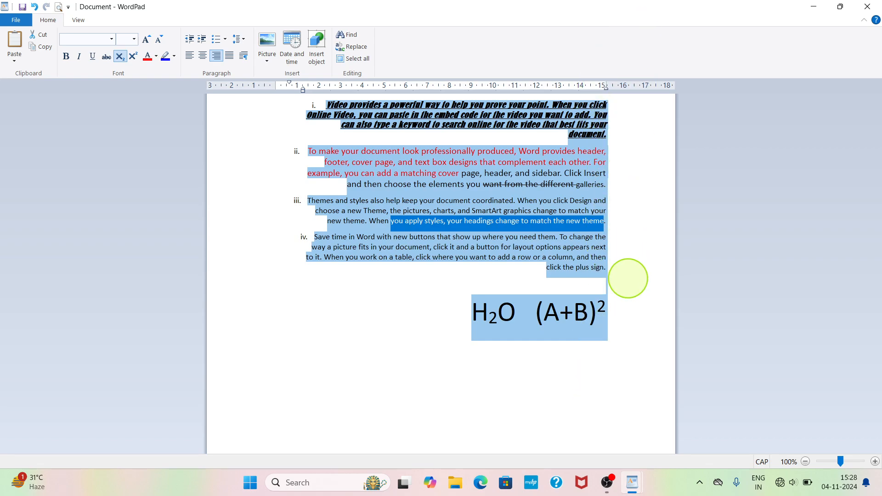
# Try left alignment on all the selected text, settle on justified alignment, and deselect the text
pyautogui.click(189, 56)
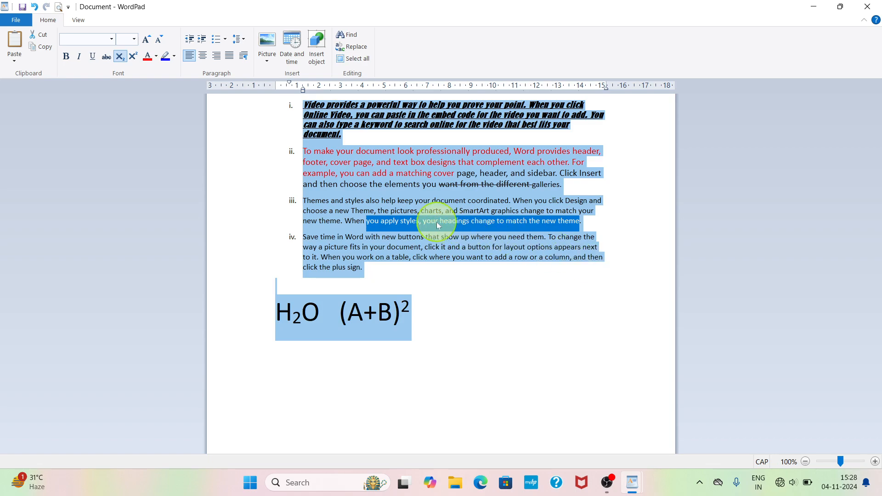
pyautogui.click(229, 56)
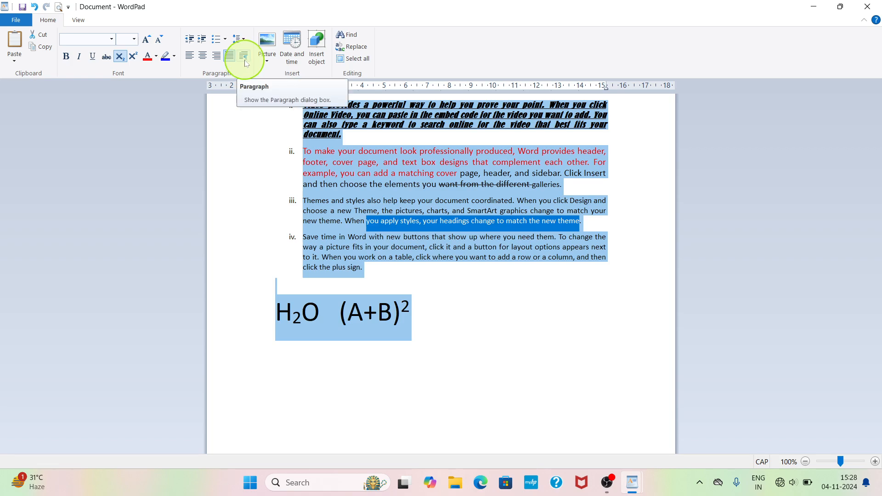
pyautogui.click(450, 271)
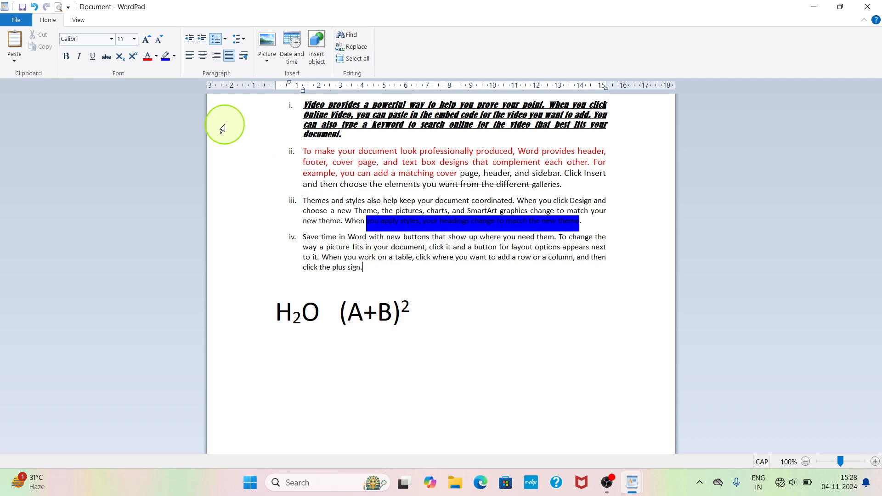
# Review the indentation, line spacing and alignment settings in the Paragraph dialog for the fourth list paragraph
pyautogui.click(245, 57)
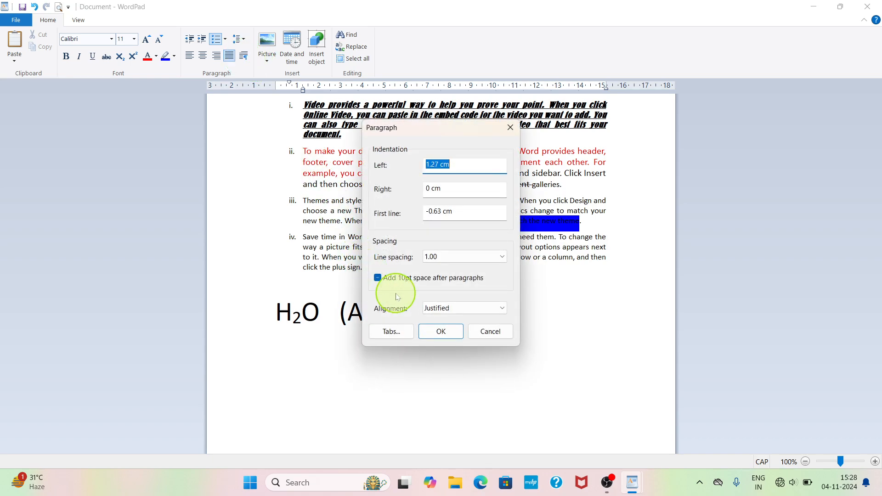
pyautogui.click(443, 332)
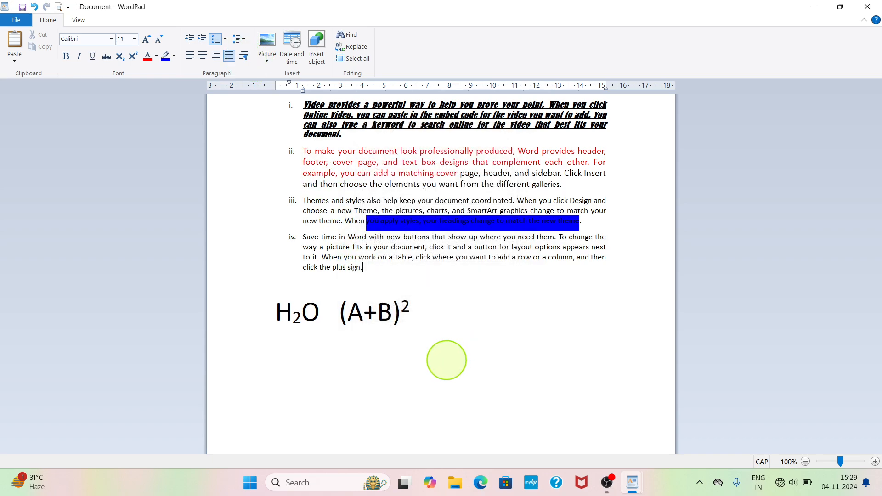
pyautogui.click(245, 57)
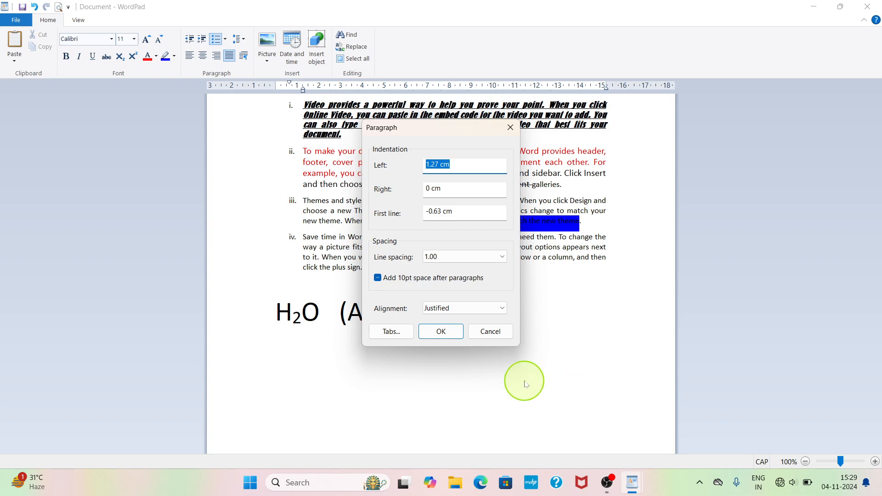
pyautogui.click(511, 128)
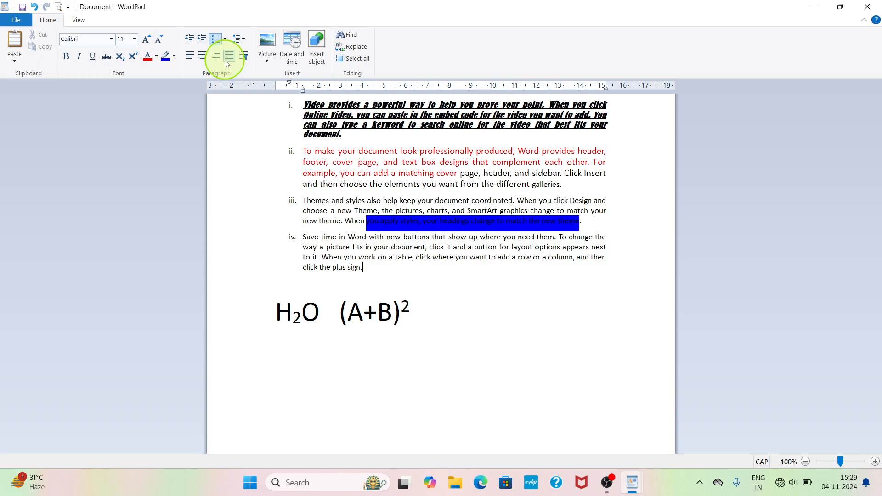
# Insert the picture named i from the Desktop folder after the (A+B)2 expression
pyautogui.click(411, 312)
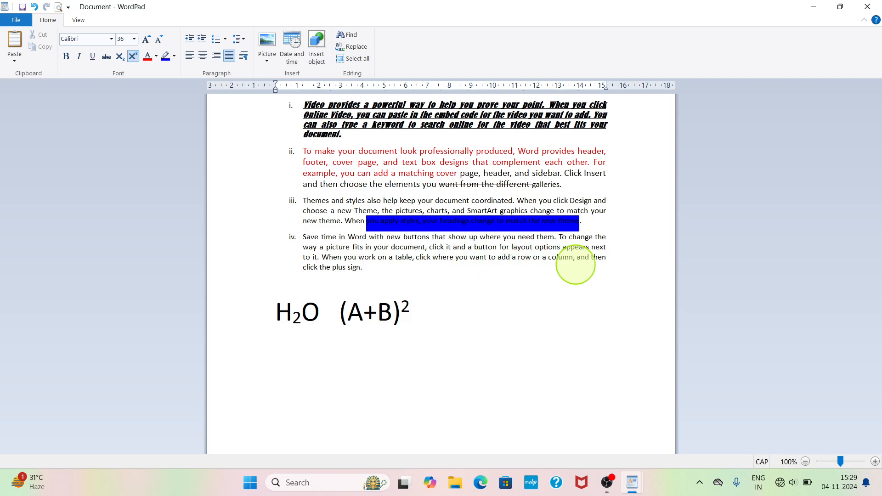
pyautogui.click(270, 49)
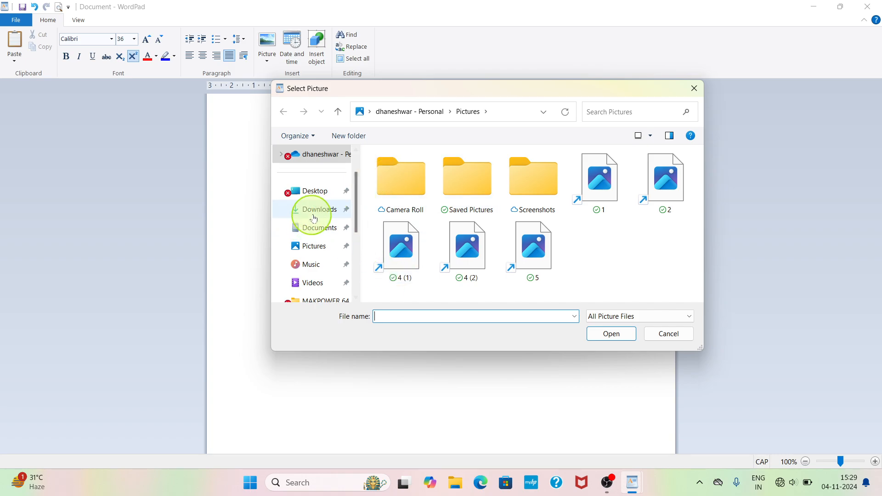
pyautogui.click(320, 197)
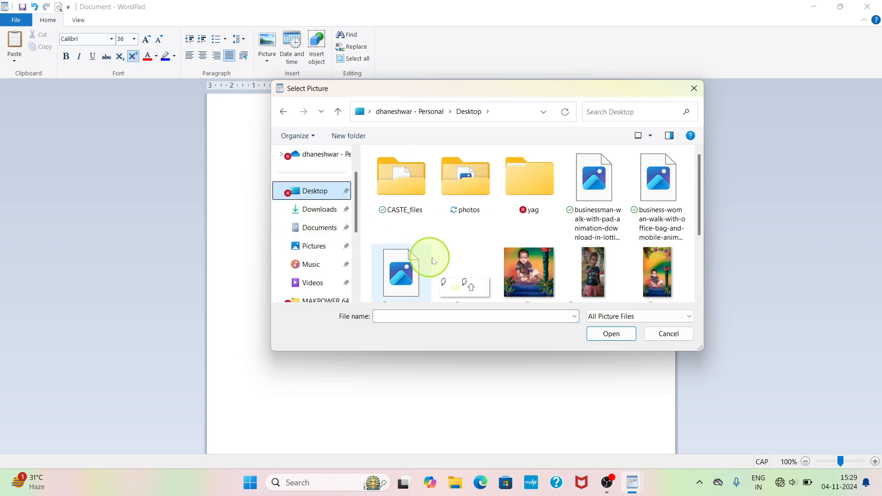
pyautogui.click(536, 275)
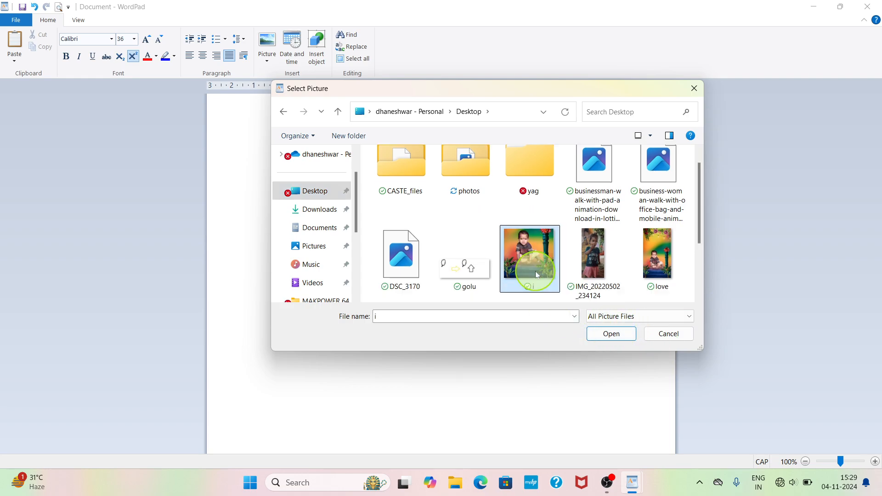
pyautogui.click(605, 335)
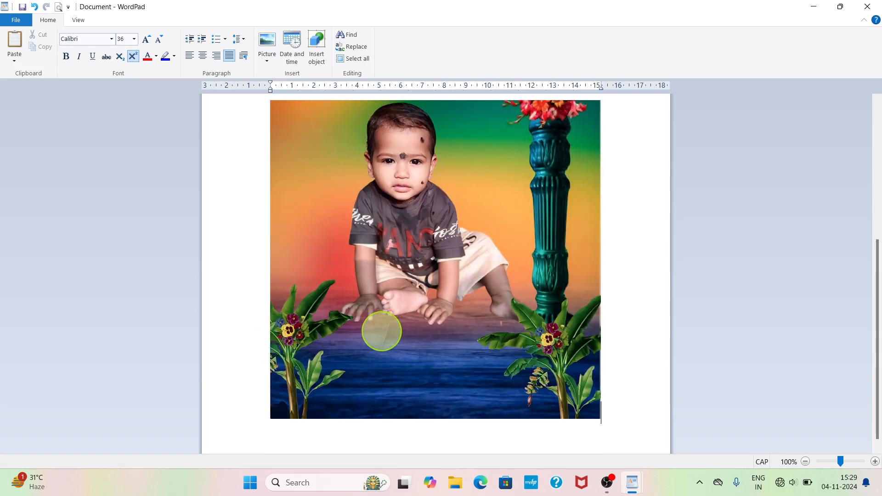
# Look over the inserted picture on the page and undo its insertion
pyautogui.scroll(-3, 491, 273)
pyautogui.scroll(5, 492, 273)
pyautogui.scroll(-9, 491, 271)
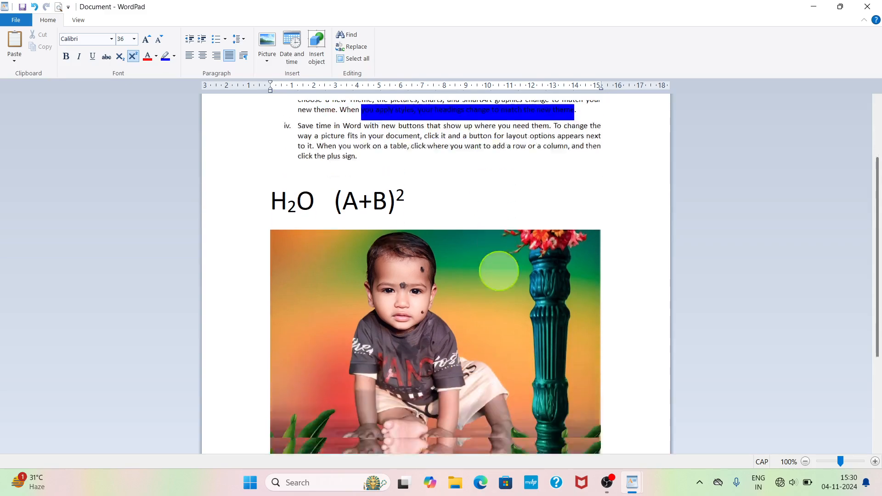
pyautogui.scroll(3, 461, 256)
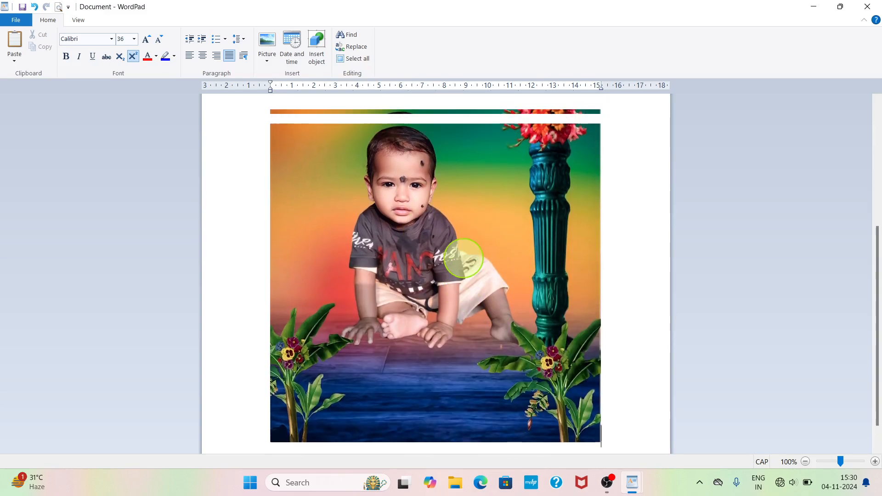
pyautogui.scroll(3, 464, 259)
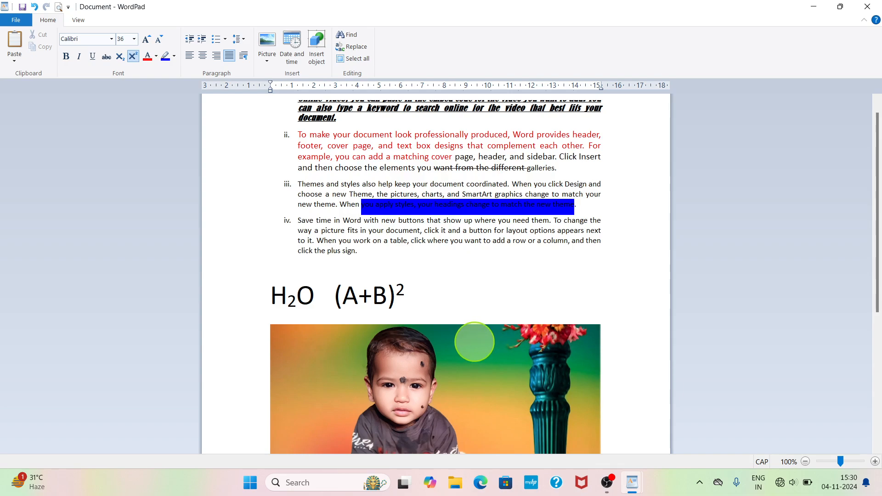
pyautogui.hotkey('ctrl', 'z')
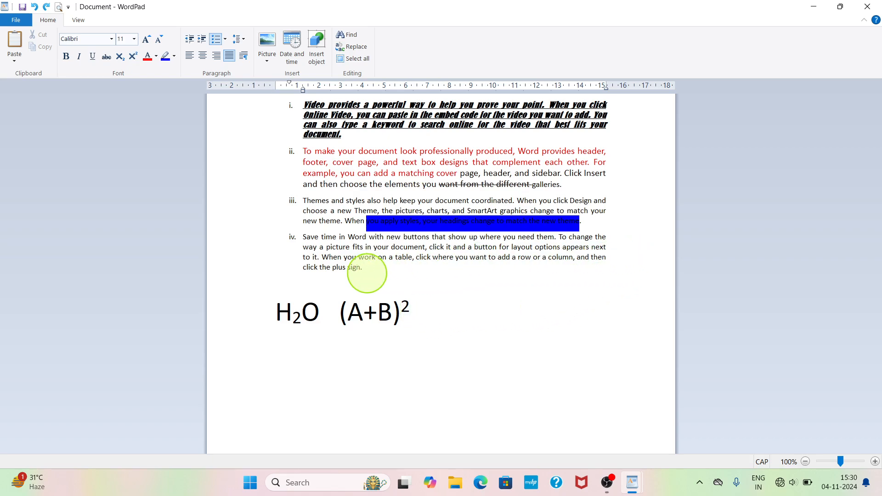
# Add a new list item after the fourth paragraph containing the date in the format Monday, 4 November, 2024
pyautogui.press('Return')
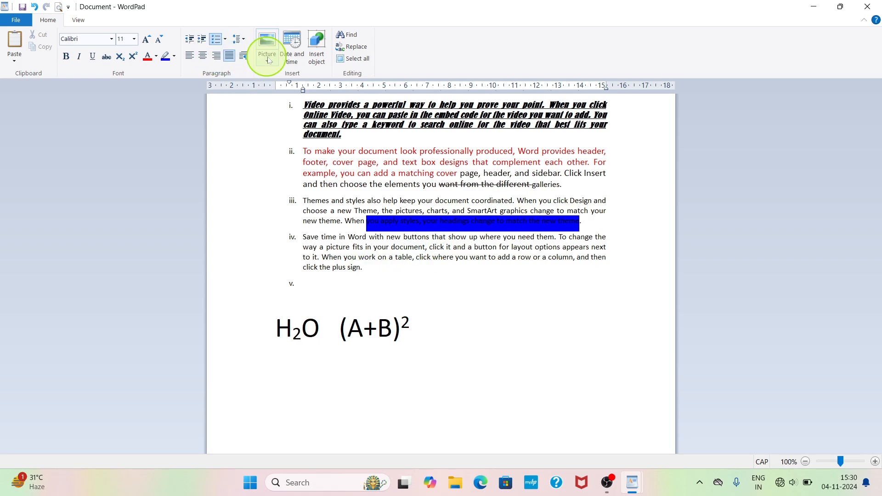
pyautogui.click(298, 58)
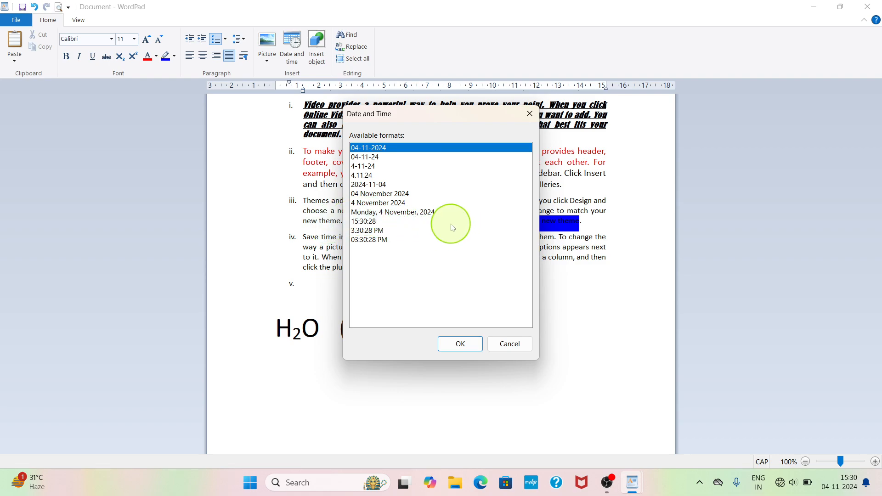
pyautogui.click(419, 212)
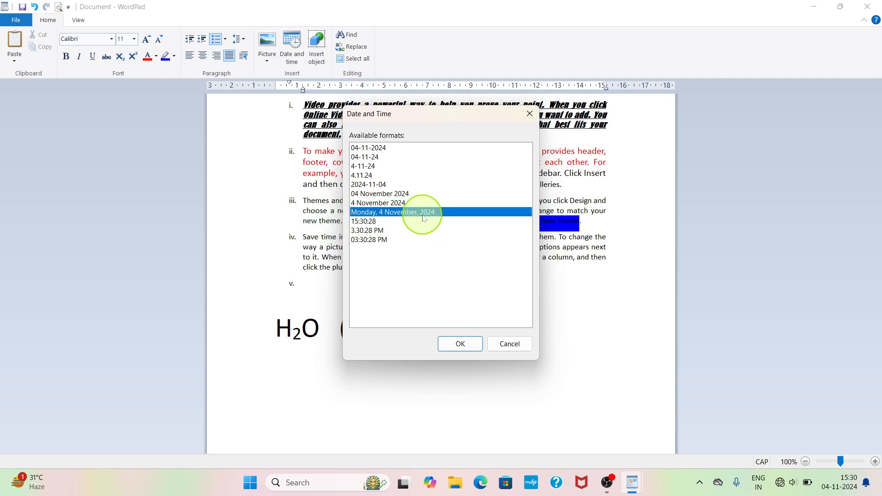
pyautogui.click(461, 345)
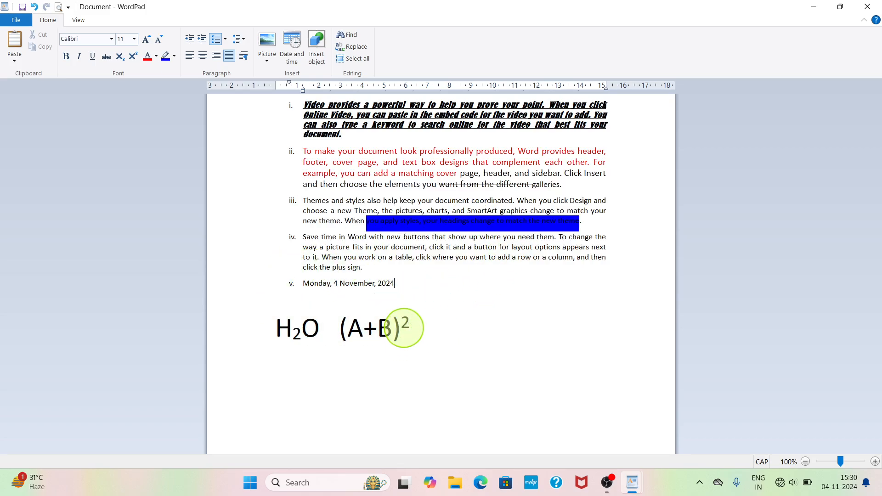
# Add a new list item below the first paragraph containing the current time in the 3.30.49 PM format
pyautogui.click(352, 134)
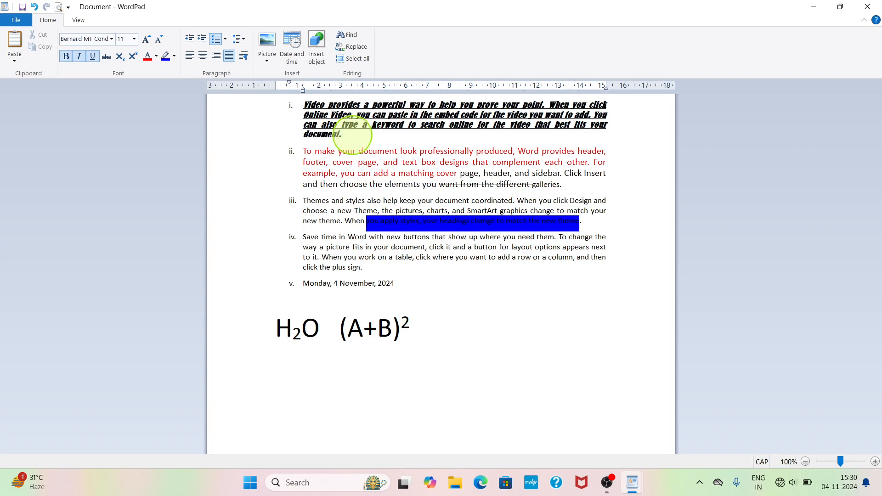
pyautogui.press('Return')
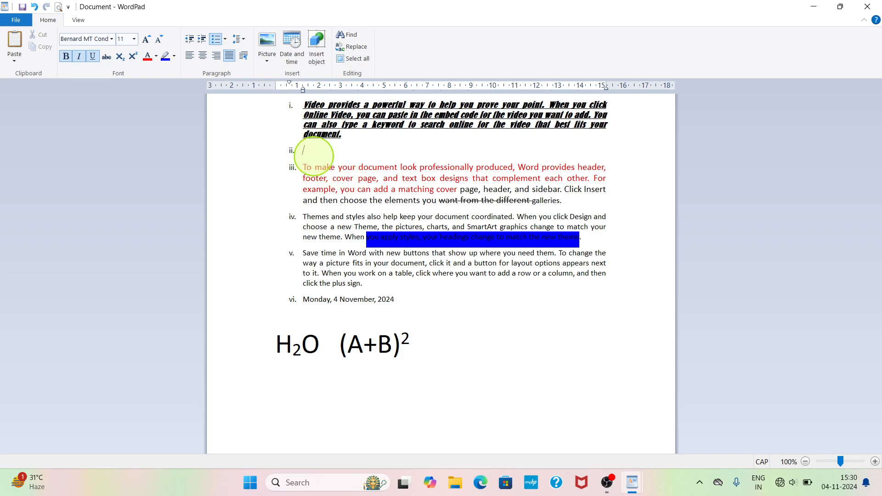
pyautogui.click(294, 59)
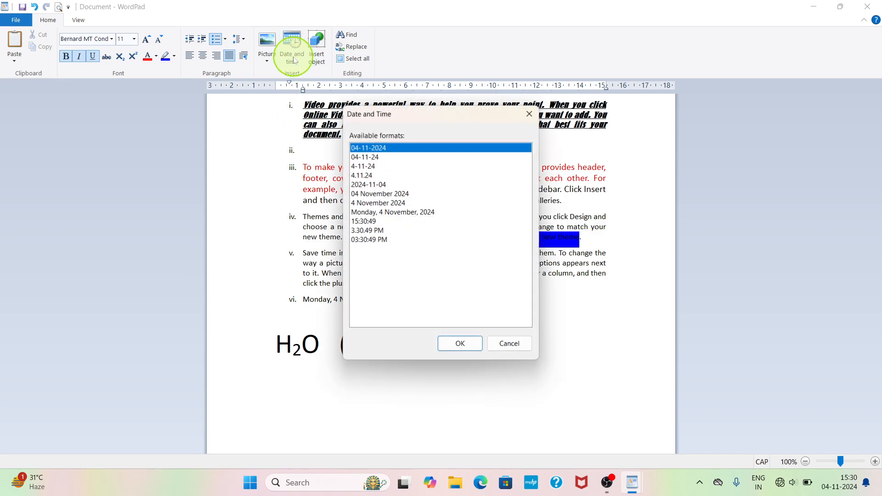
pyautogui.click(384, 231)
pyautogui.click(458, 348)
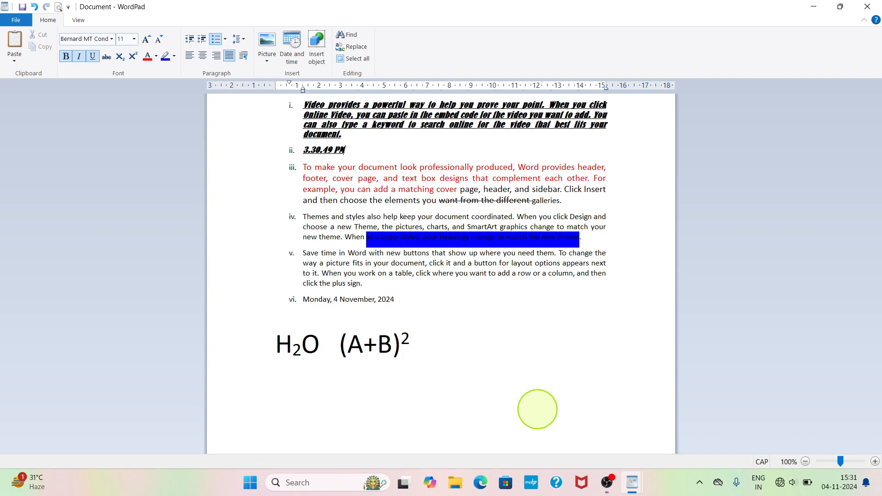
# Insert a new Microsoft Excel 97-2003 Worksheet object after the time in the second list item
pyautogui.click(320, 52)
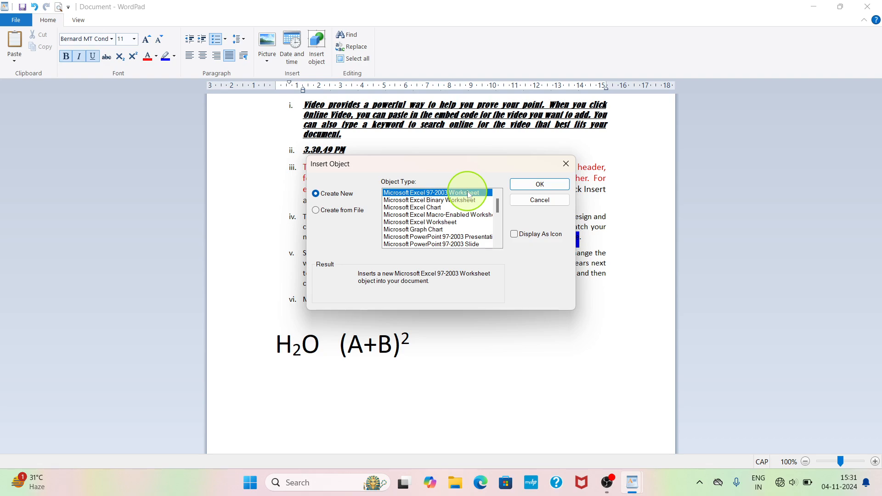
pyautogui.scroll(-7, 460, 216)
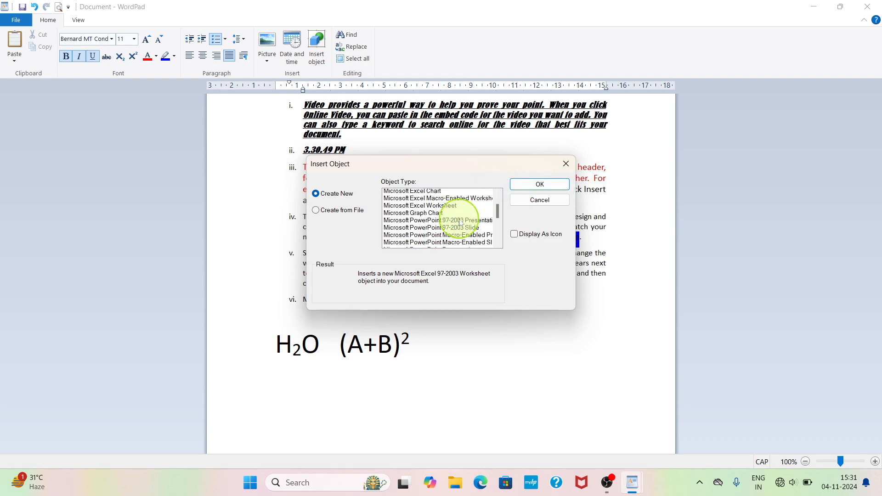
pyautogui.scroll(7, 459, 221)
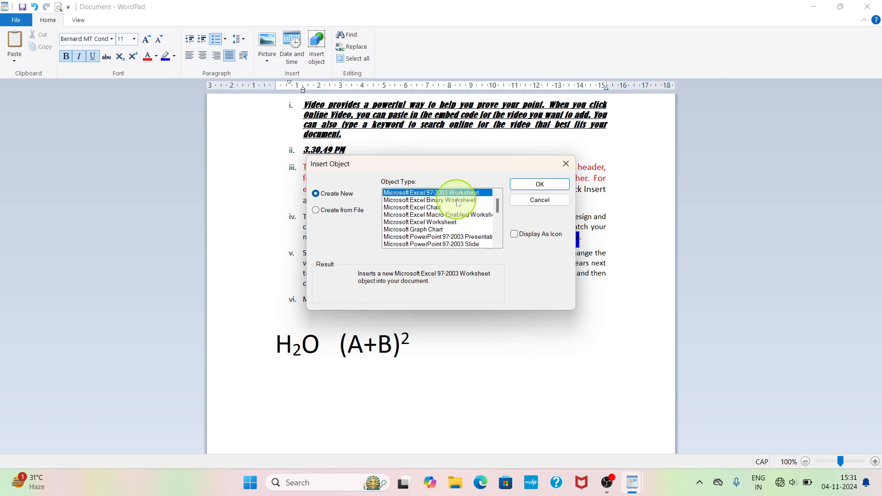
pyautogui.click(540, 185)
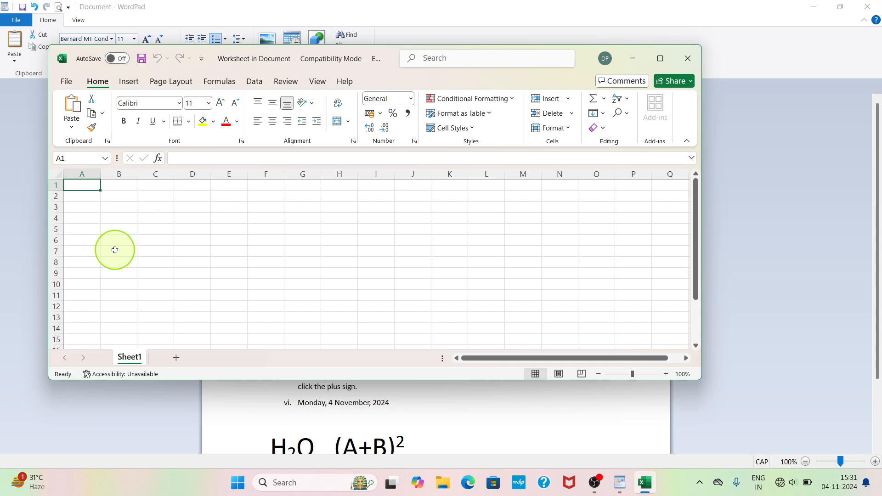
# Enter the headings NAME, FATHER, MOTHER, AGE and VOTER in cells A1 to E1 of the embedded worksheet
pyautogui.write('NAME')
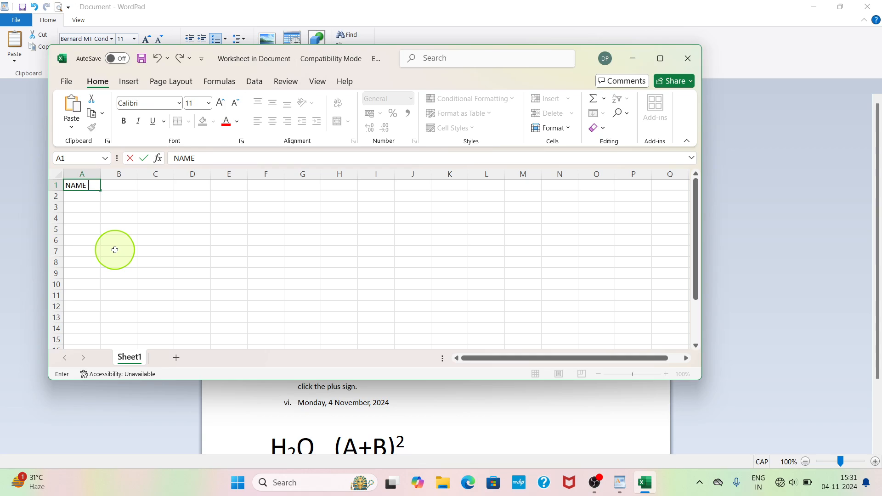
pyautogui.press('Tab')
pyautogui.write('FATHE')
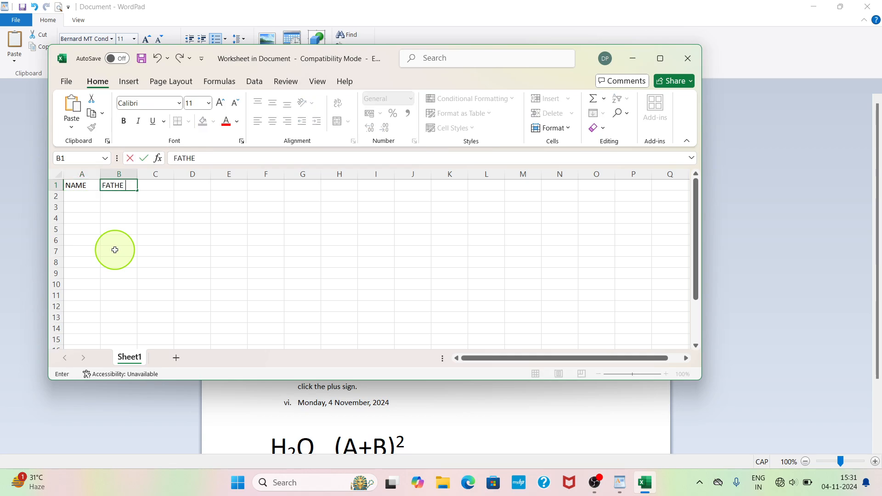
pyautogui.press('Tab')
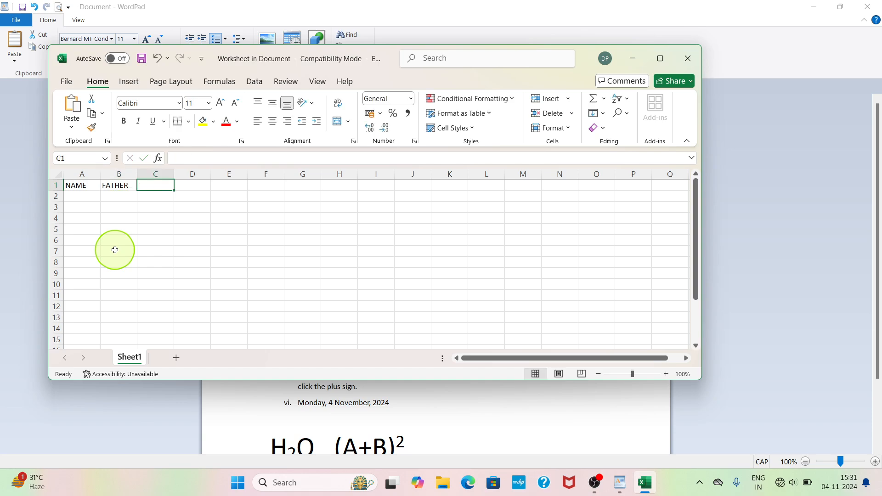
pyautogui.write('MOTHER')
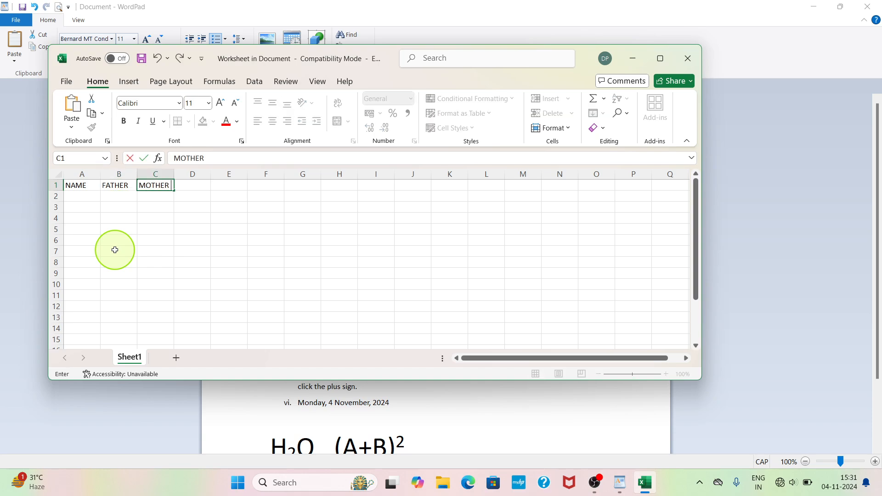
pyautogui.press('Tab')
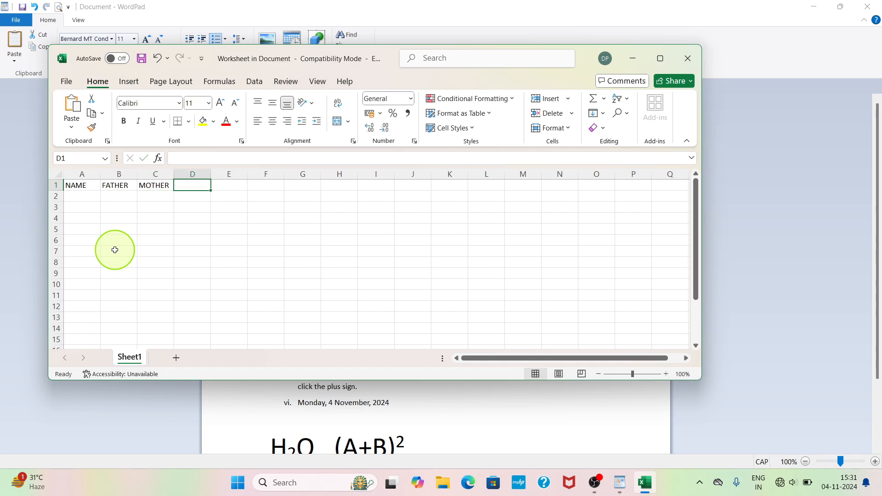
pyautogui.write('AGE')
pyautogui.press('Tab')
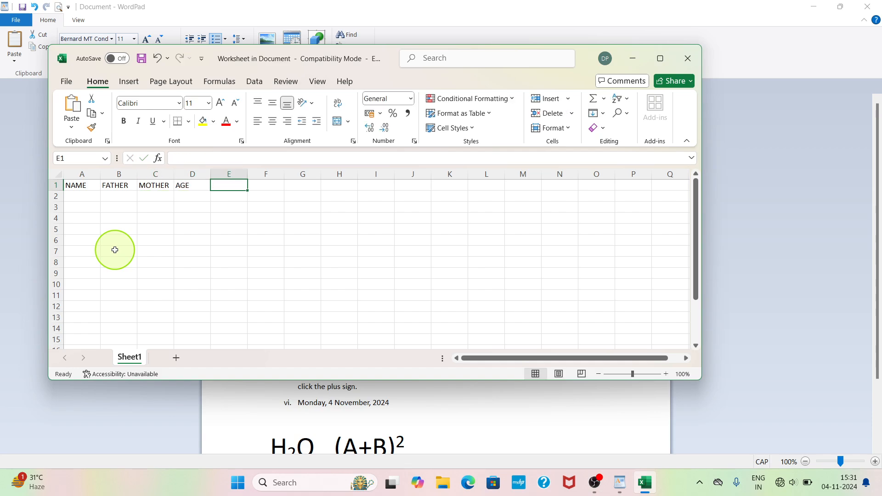
pyautogui.write('VOTER')
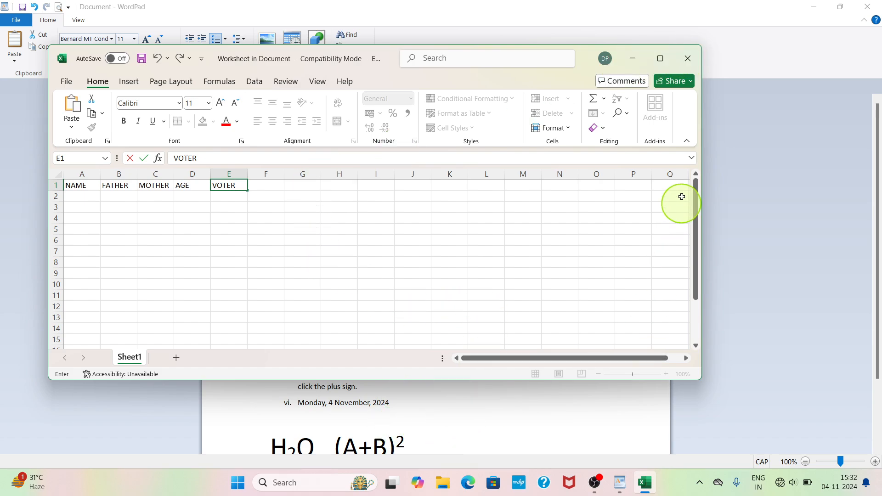
# Close the embedded worksheet, return to the document and undo the worksheet's insertion after the time
pyautogui.click(687, 59)
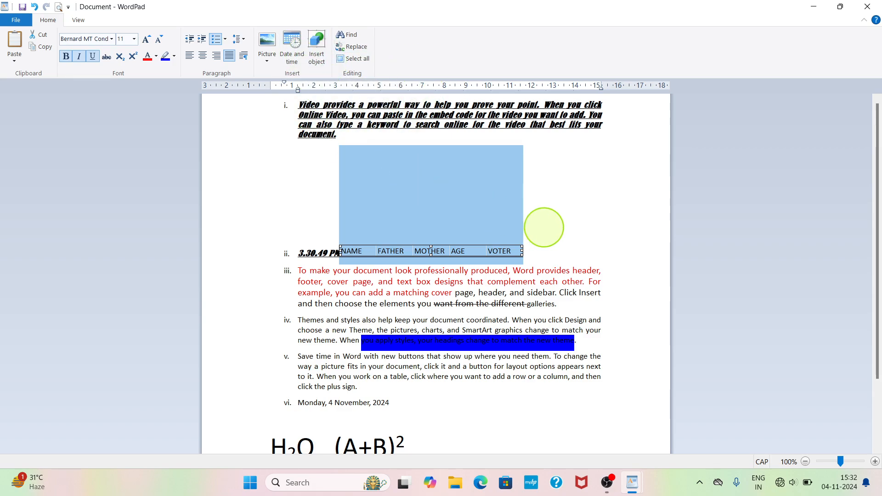
pyautogui.click(544, 226)
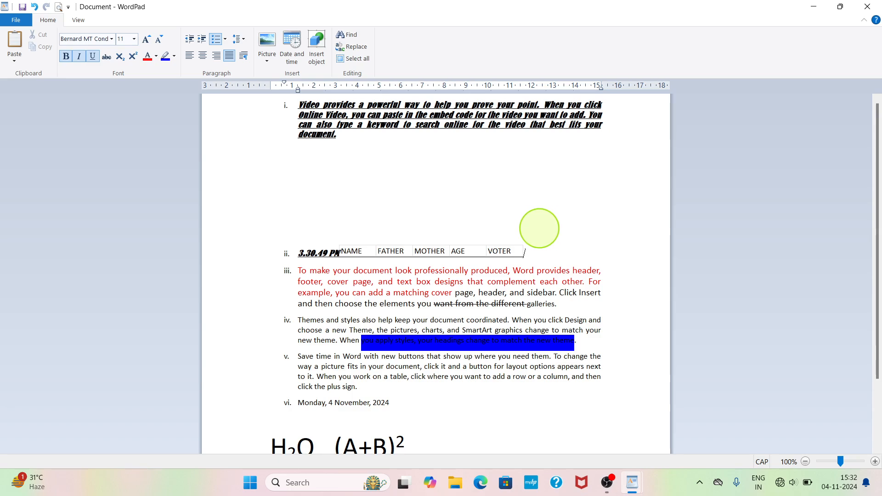
pyautogui.hotkey('ctrl', 'z')
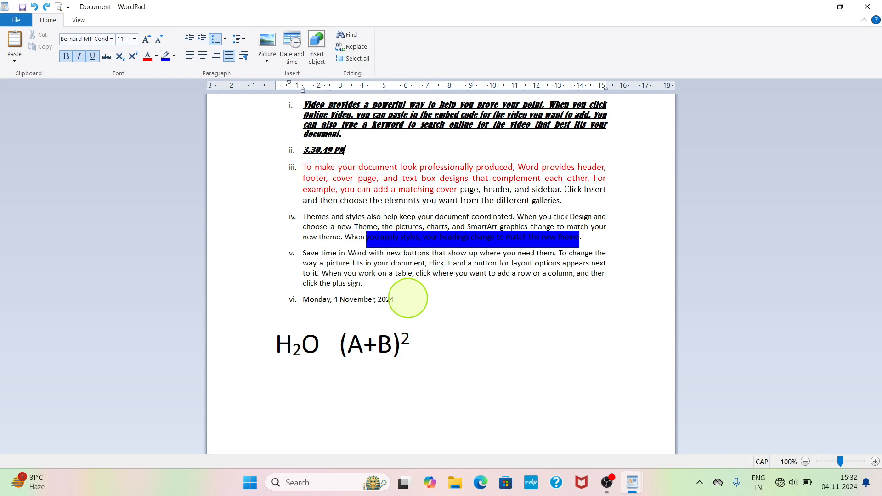
# Search the document for the word "look" and close the search
pyautogui.click(347, 35)
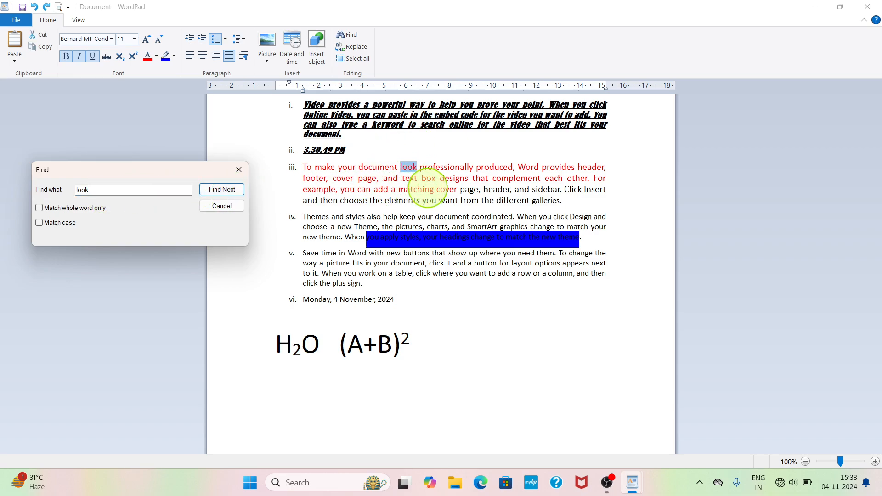
pyautogui.click(240, 191)
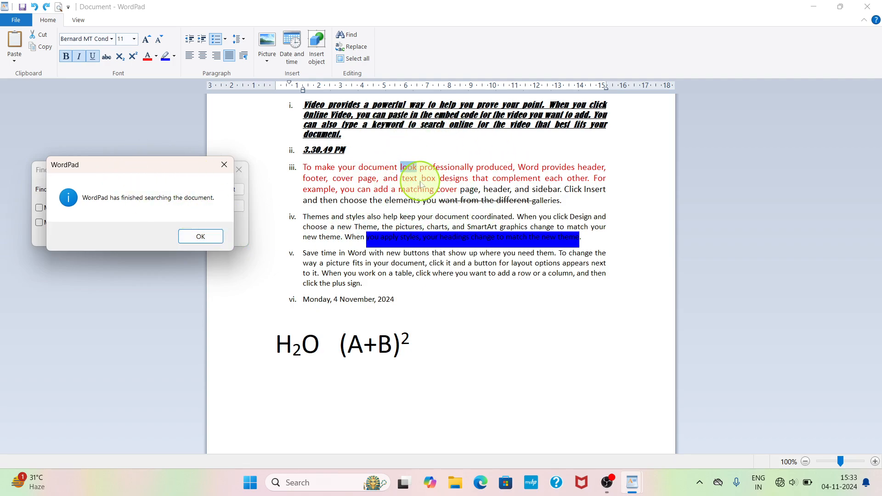
pyautogui.click(220, 167)
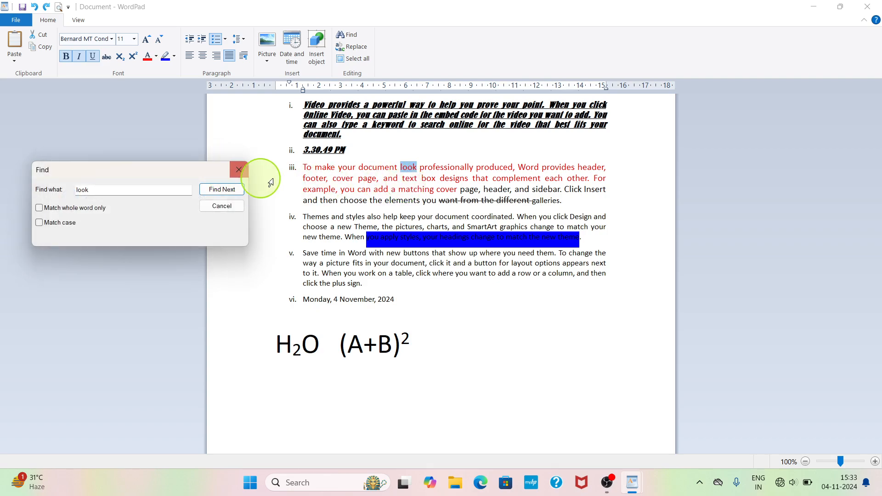
pyautogui.click(238, 170)
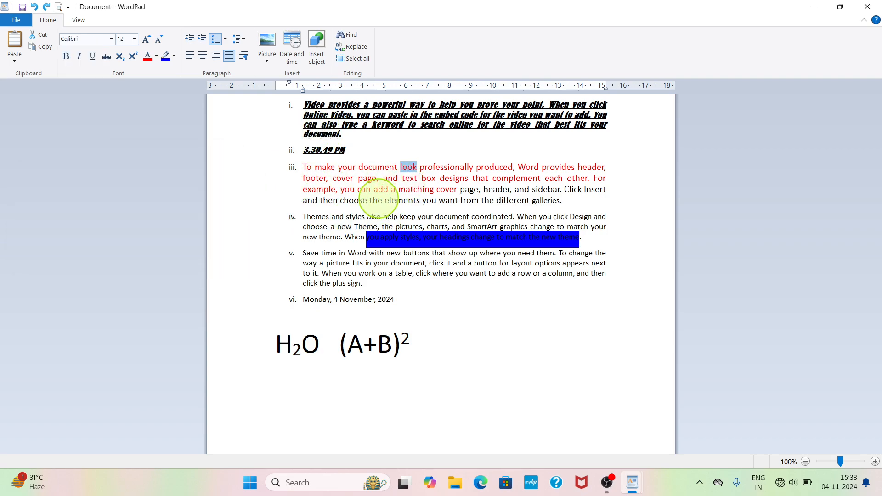
# Replace the word "look" in the third list item with a person's first name
pyautogui.click(353, 48)
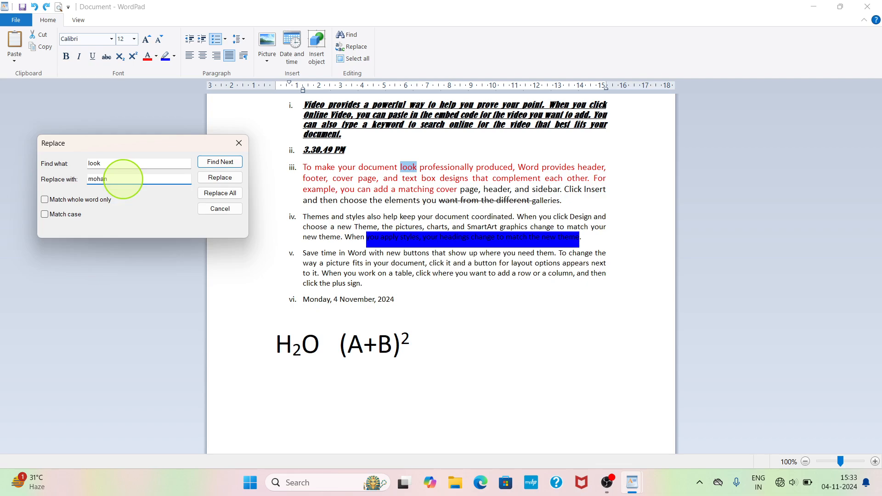
pyautogui.click(213, 164)
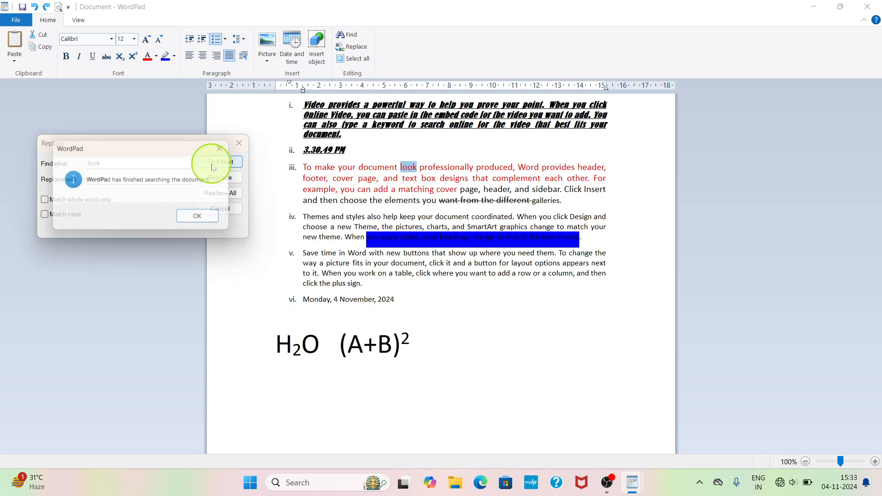
pyautogui.click(212, 230)
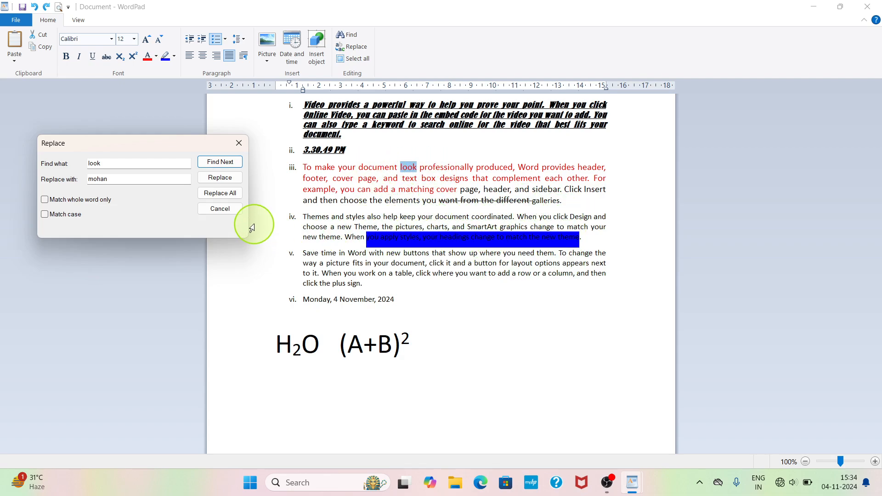
pyautogui.click(233, 183)
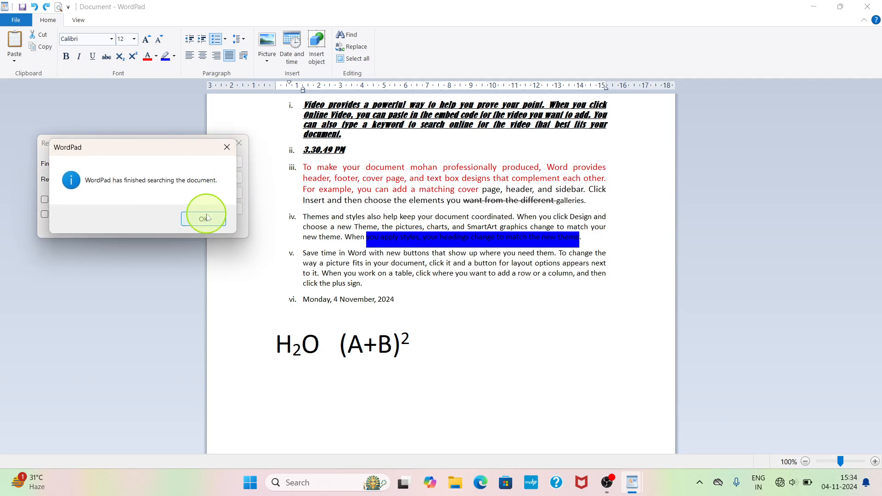
pyautogui.click(205, 219)
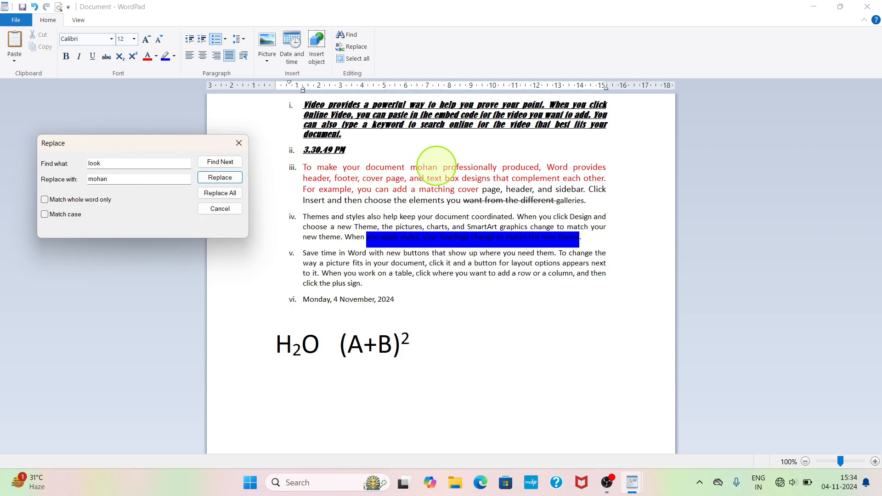
pyautogui.click(435, 165)
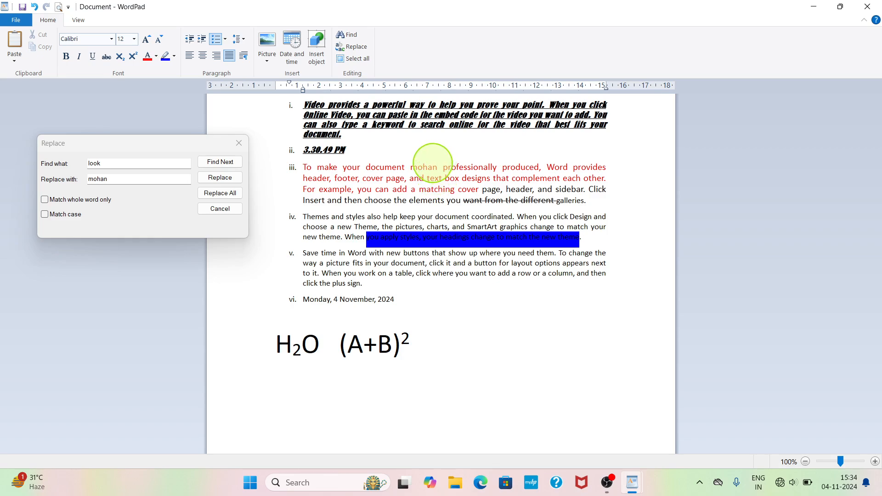
pyautogui.click(237, 145)
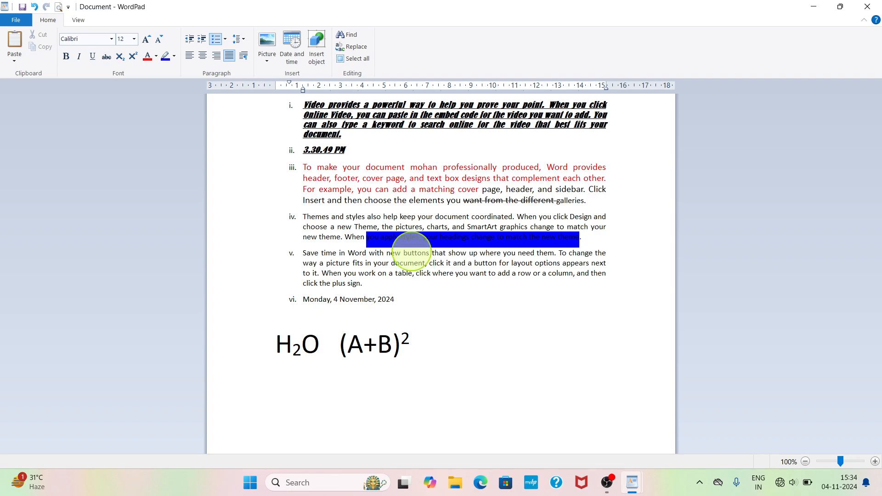
# Try to replace all remaining occurrences of "look" in the document with the same first name
pyautogui.click(351, 46)
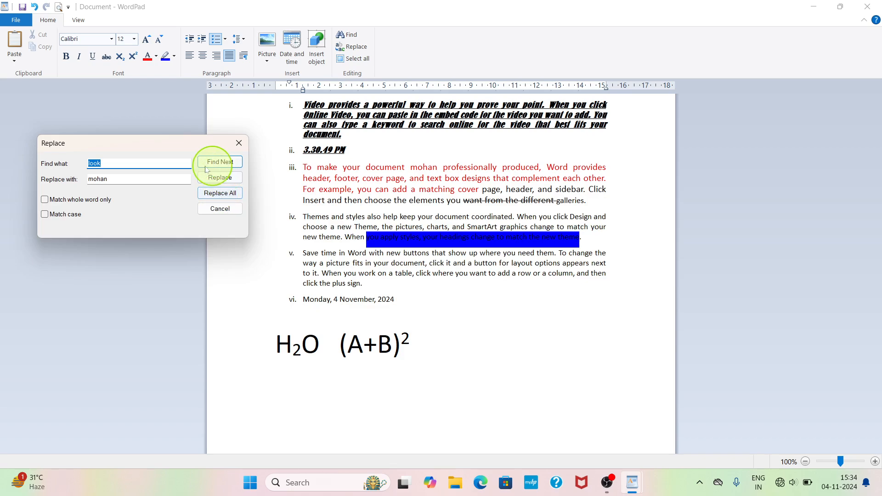
pyautogui.click(214, 193)
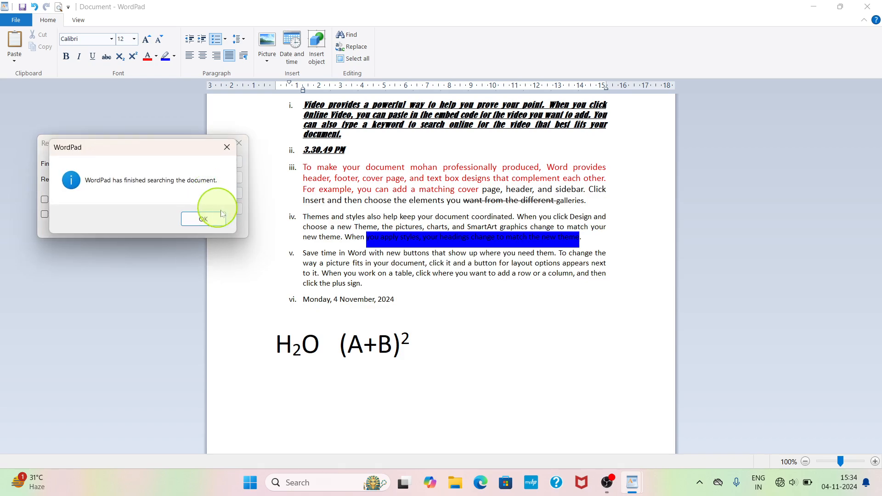
pyautogui.click(215, 218)
pyautogui.click(238, 144)
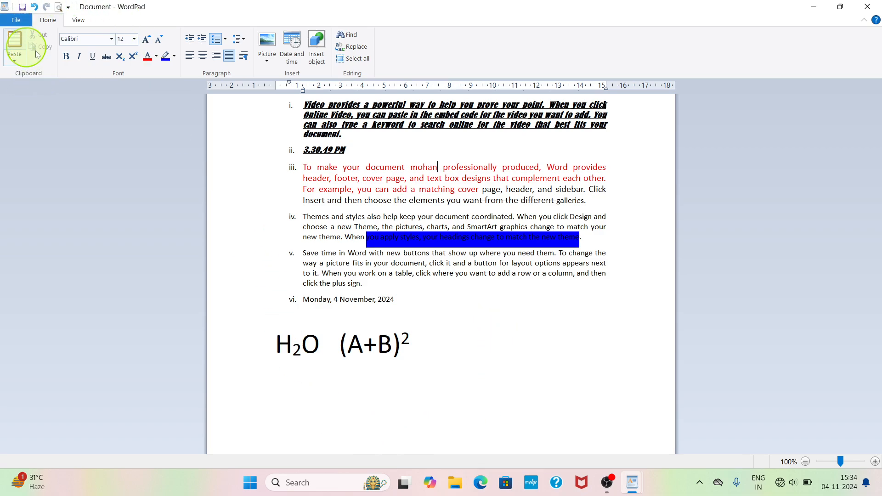
# Copy the first line of the third list item and paste it into the empty line above the H2O formula
pyautogui.click(425, 322)
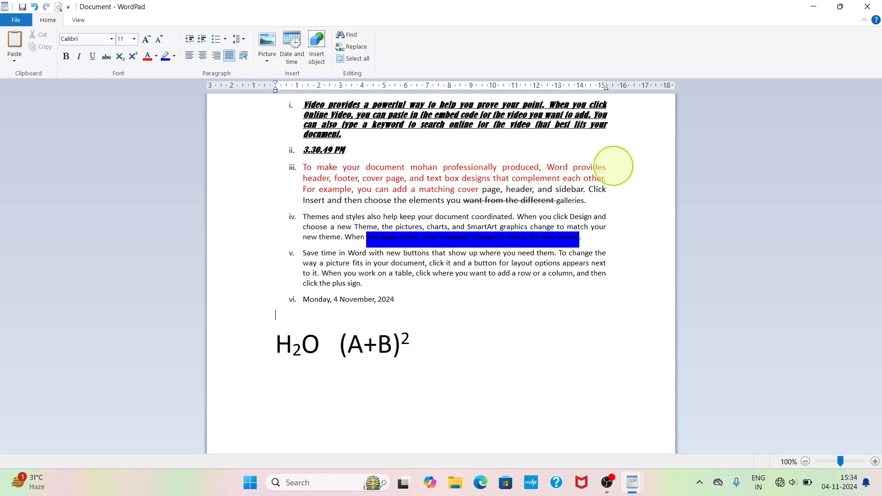
pyautogui.moveTo(607, 166); pyautogui.dragTo(305, 167)
pyautogui.press('super+c')
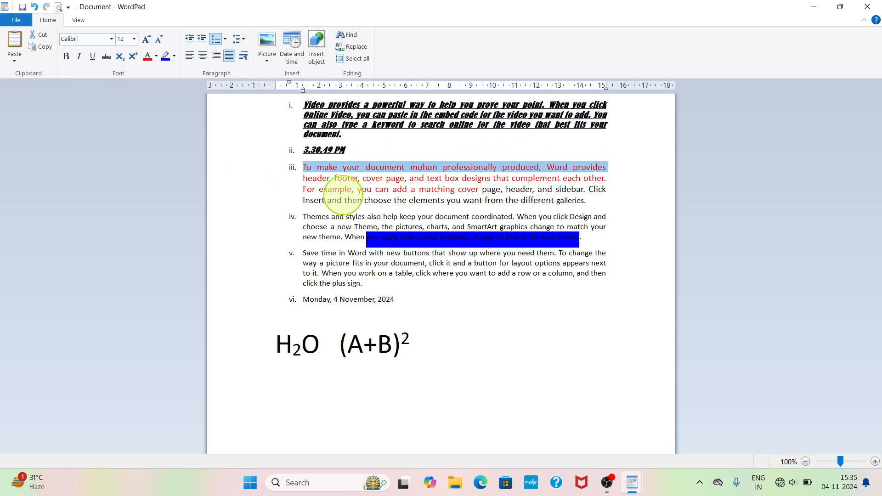
pyautogui.click(300, 319)
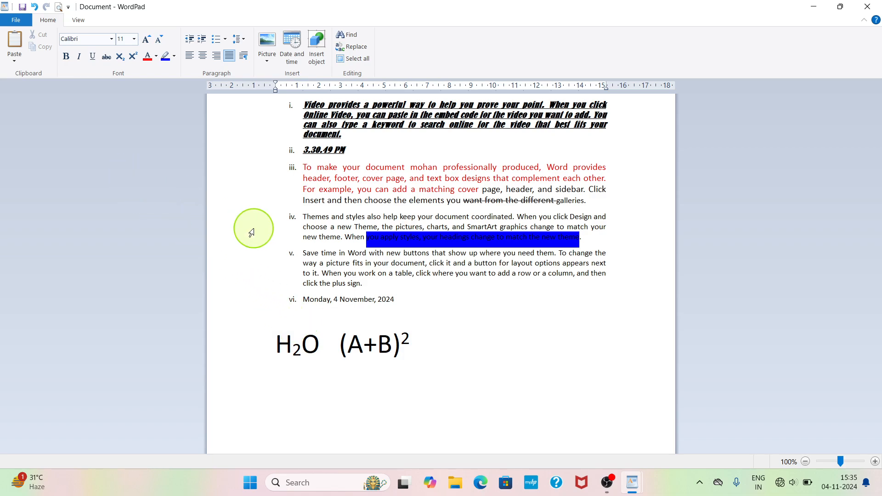
pyautogui.click(16, 46)
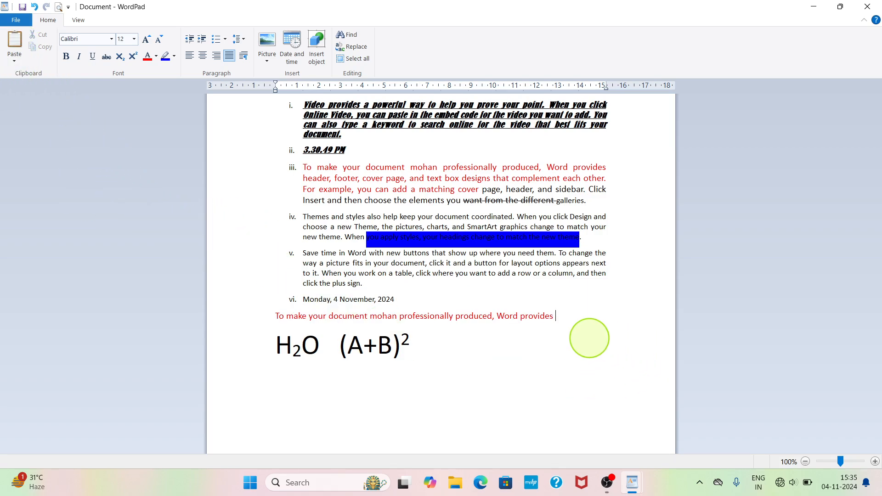
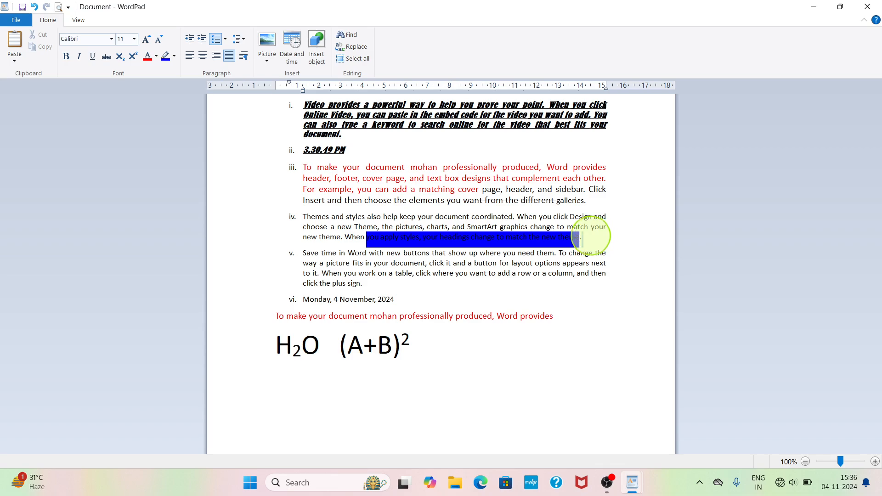
# Cut the blue-highlighted text ending the fourth list item and paste it on a new line below the pasted red text
pyautogui.moveTo(597, 236); pyautogui.dragTo(371, 240)
pyautogui.press('super+c')
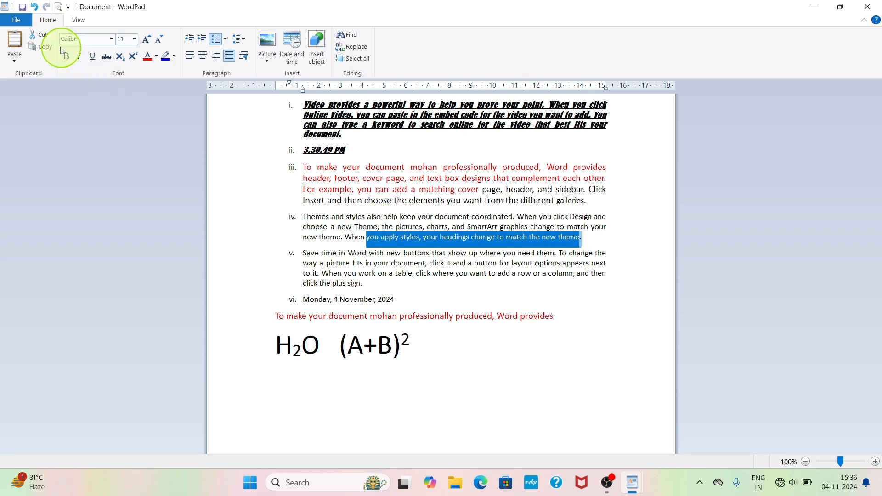
pyautogui.click(38, 34)
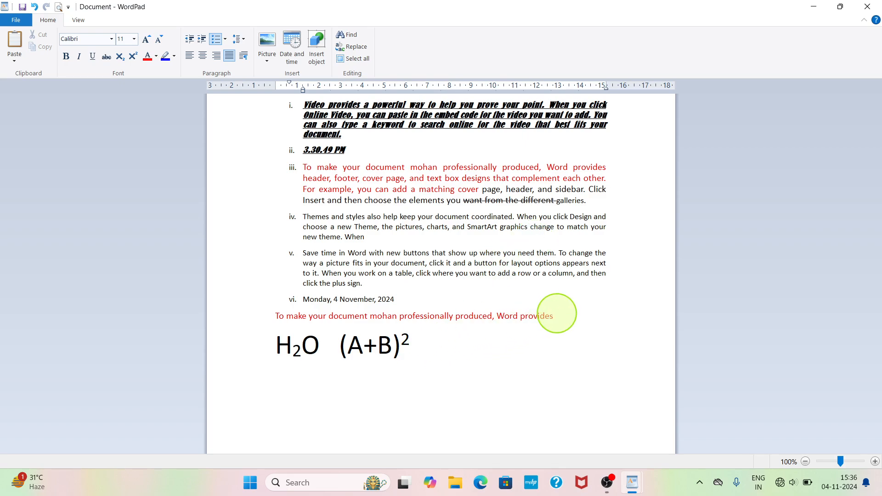
pyautogui.click(555, 315)
pyautogui.press('Return')
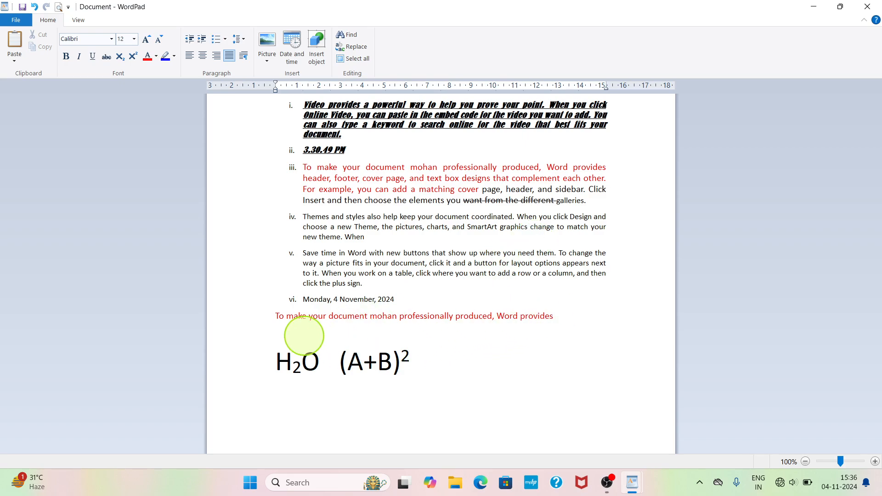
pyautogui.click(15, 41)
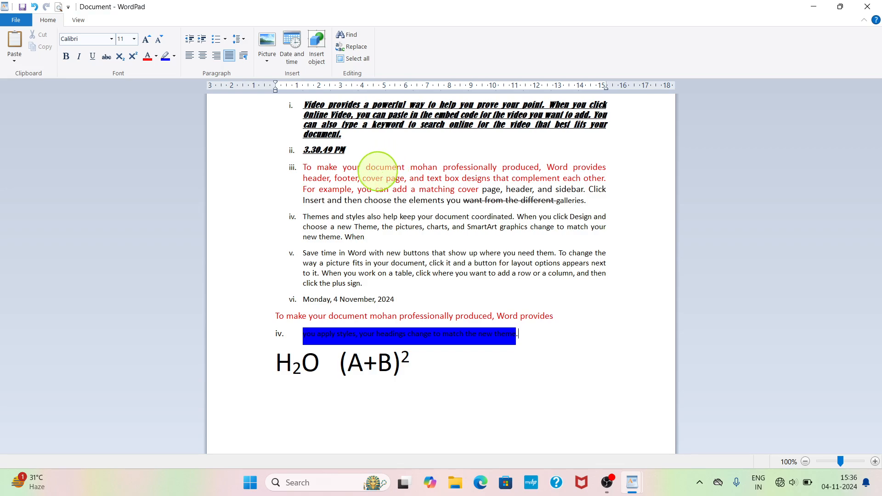
# Zoom the document in to 130%
pyautogui.click(78, 20)
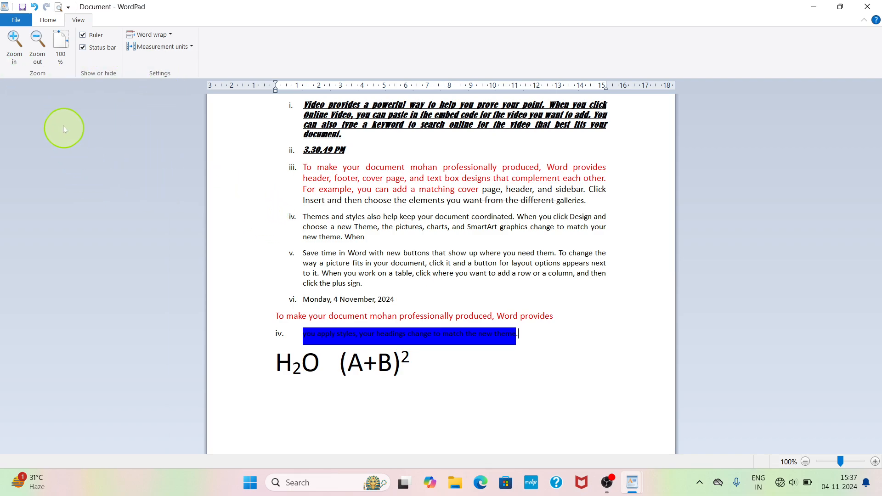
pyautogui.click(13, 46)
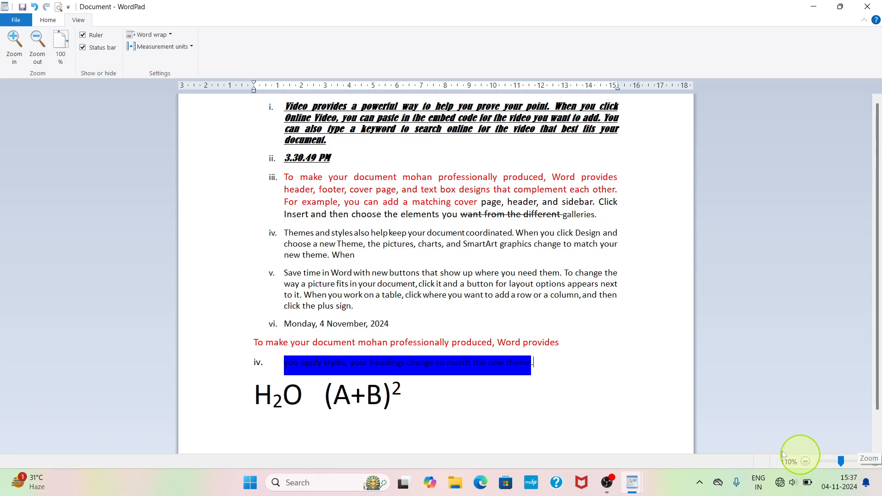
pyautogui.click(23, 61)
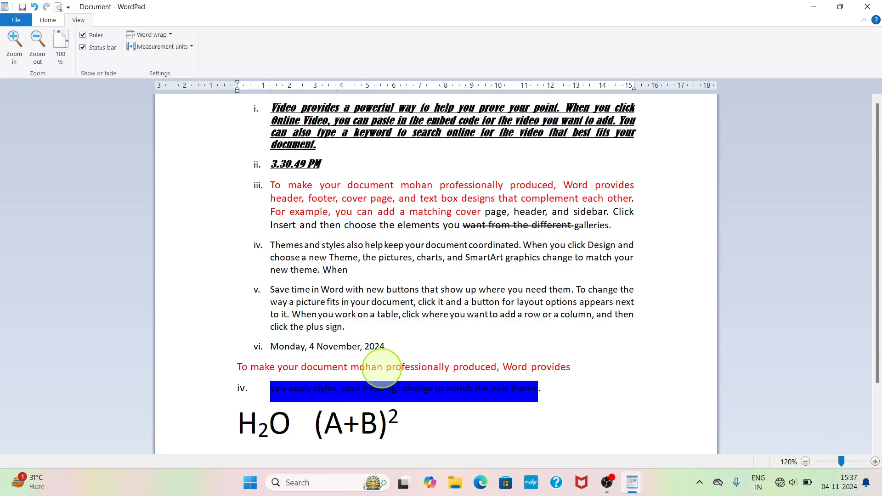
pyautogui.click(16, 58)
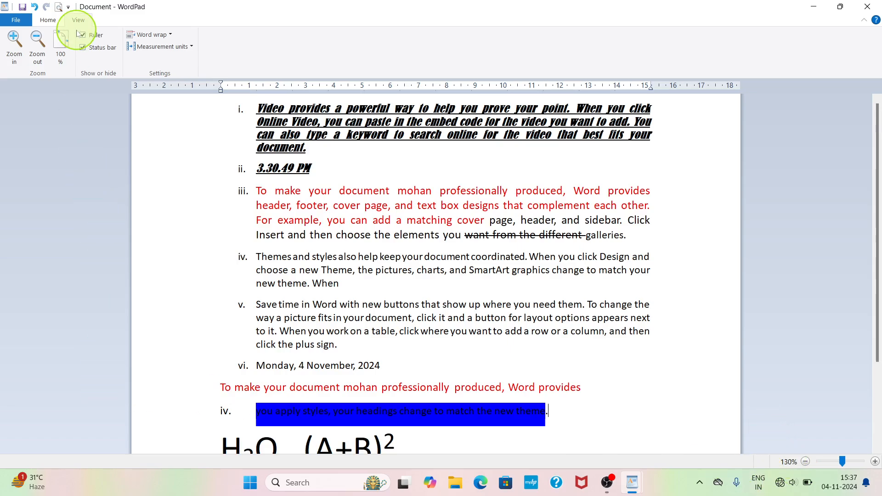
# Zoom the document out to 60% and back in to 80%
pyautogui.click(35, 44)
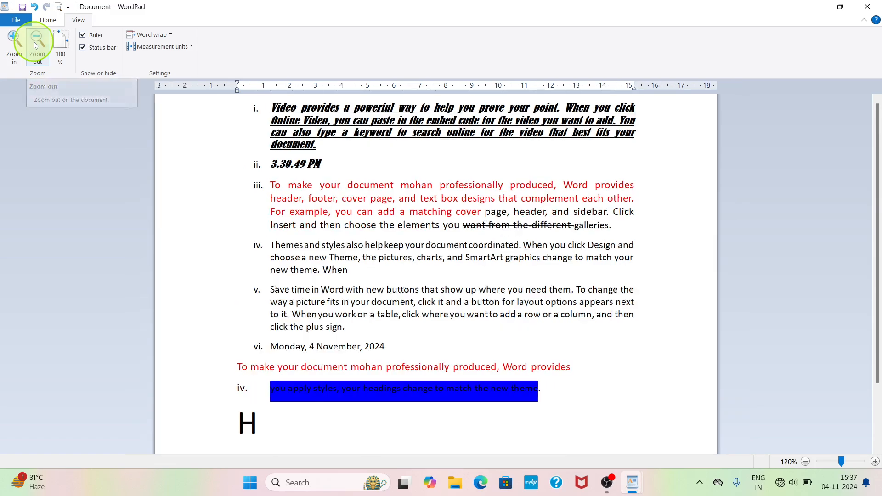
pyautogui.click(36, 44)
pyautogui.click(36, 44)
pyautogui.click(36, 44)
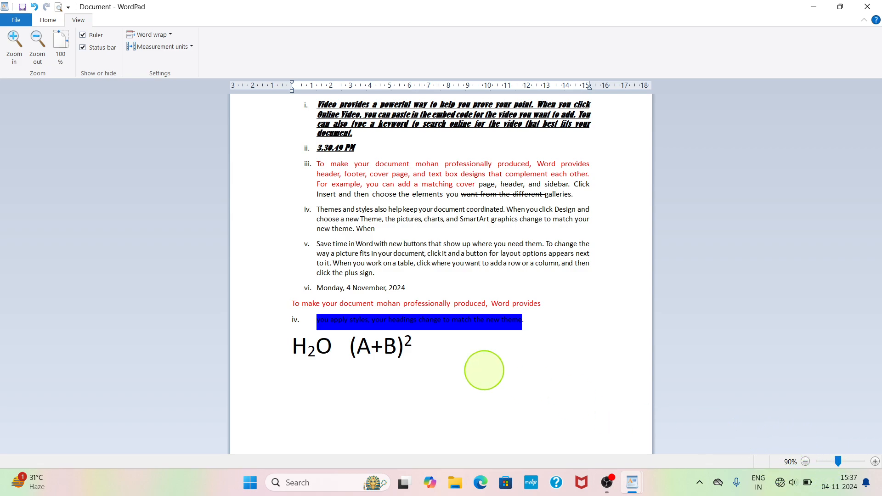
pyautogui.click(43, 39)
pyautogui.click(44, 39)
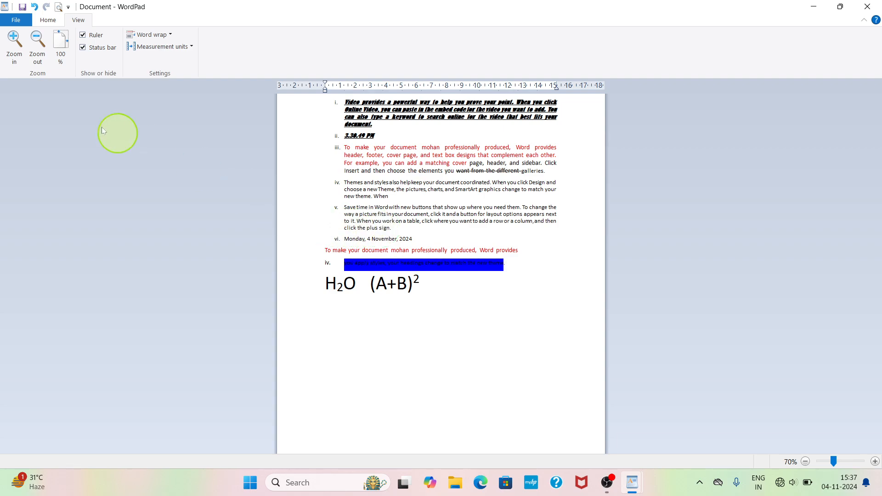
pyautogui.click(36, 60)
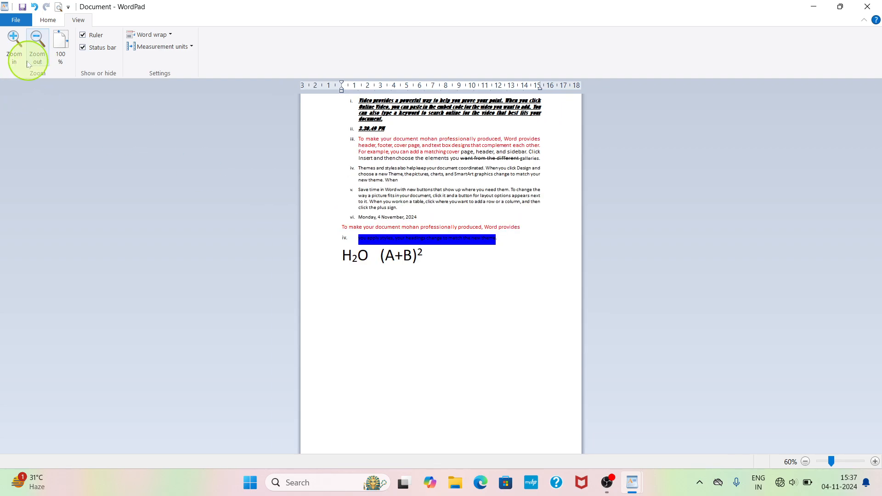
pyautogui.click(15, 55)
pyautogui.click(15, 55)
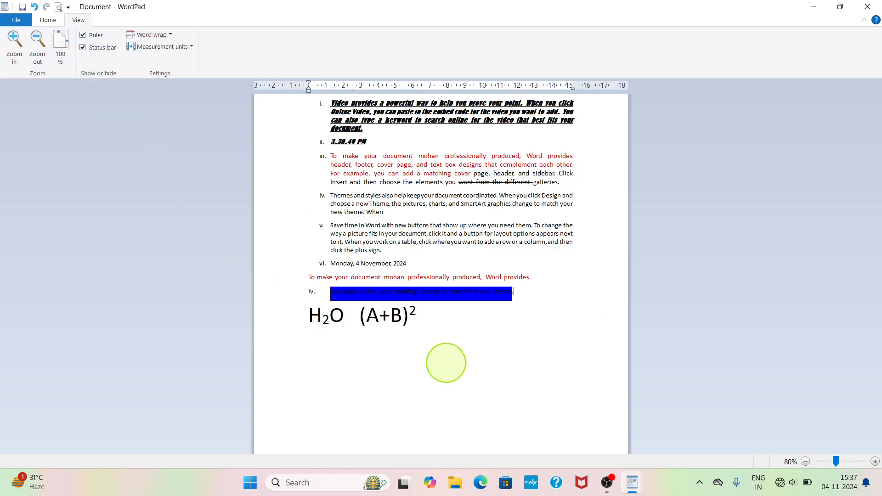
# Reset the document zoom to 100%
pyautogui.click(55, 51)
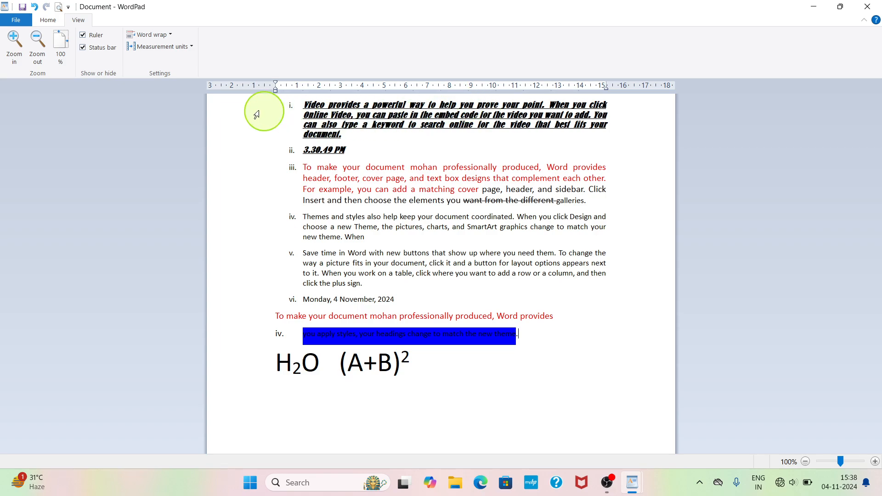
# Hide the ruler and show it again, and do the same with the status bar
pyautogui.click(83, 35)
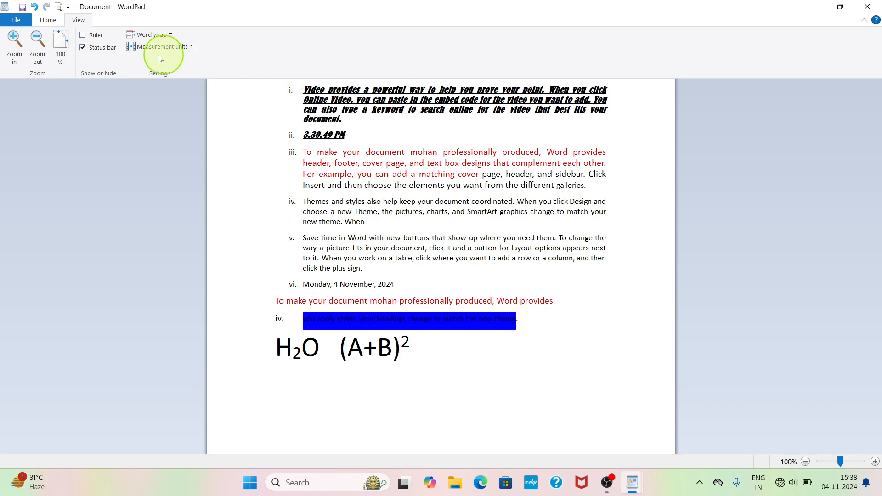
pyautogui.click(84, 36)
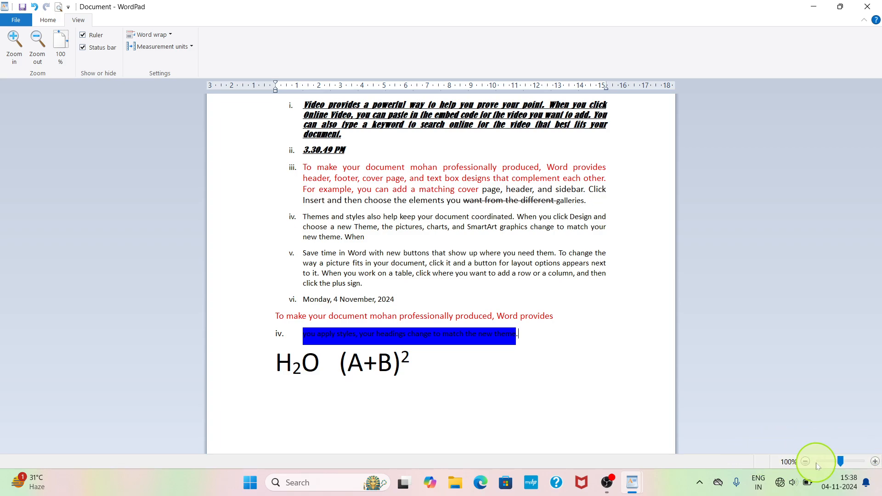
pyautogui.click(83, 48)
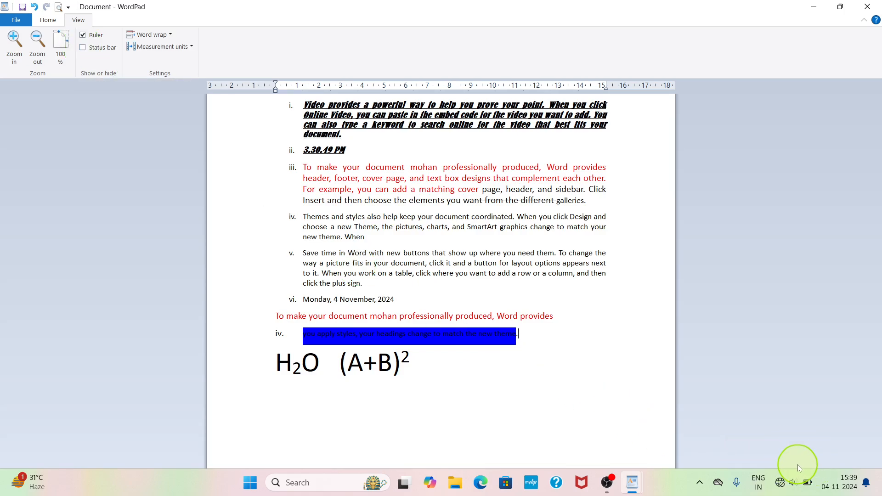
pyautogui.click(101, 49)
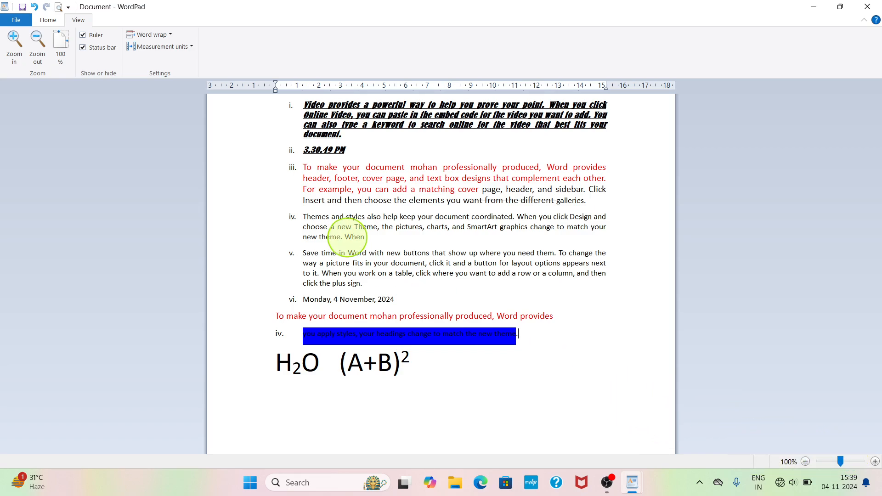
# Set word wrap to No wrap and copy the third list item's text between "document" and "cover" to the end of the red line below the list
pyautogui.click(171, 35)
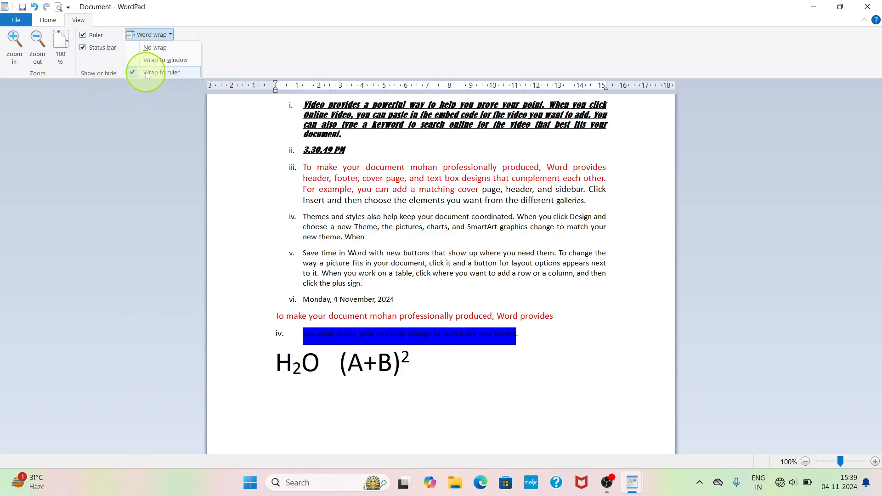
pyautogui.click(153, 48)
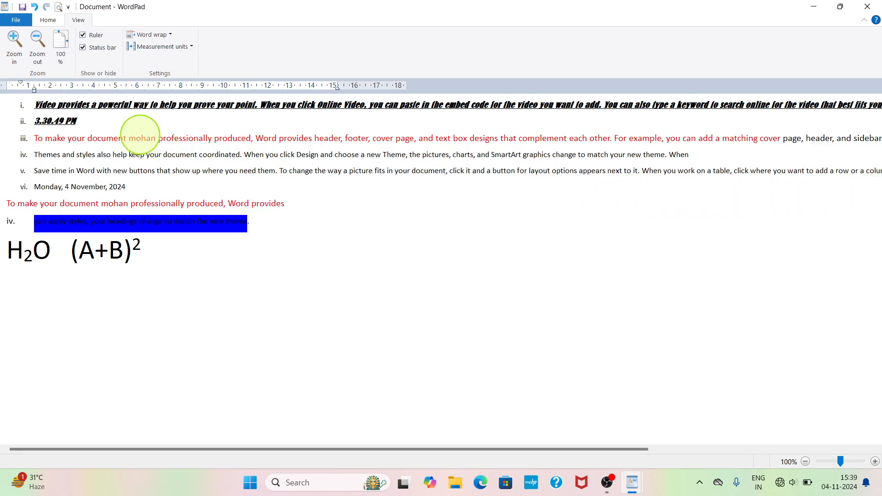
pyautogui.moveTo(129, 138); pyautogui.dragTo(737, 136)
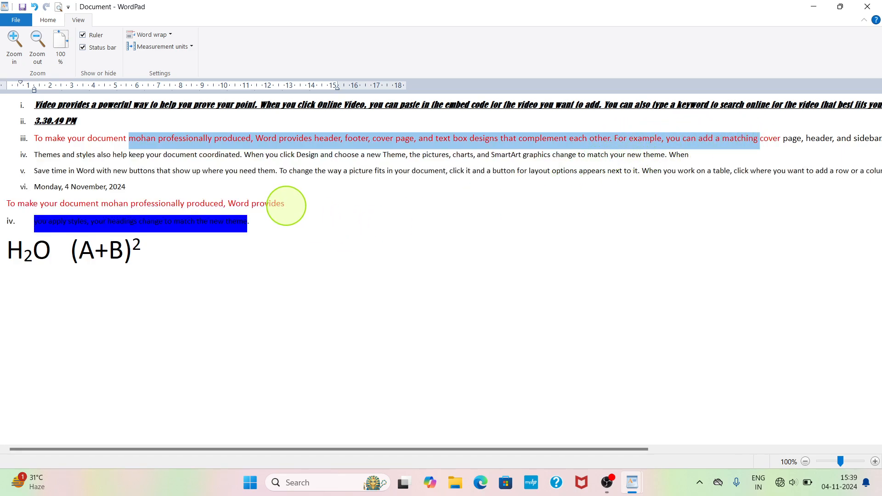
pyautogui.click(287, 204)
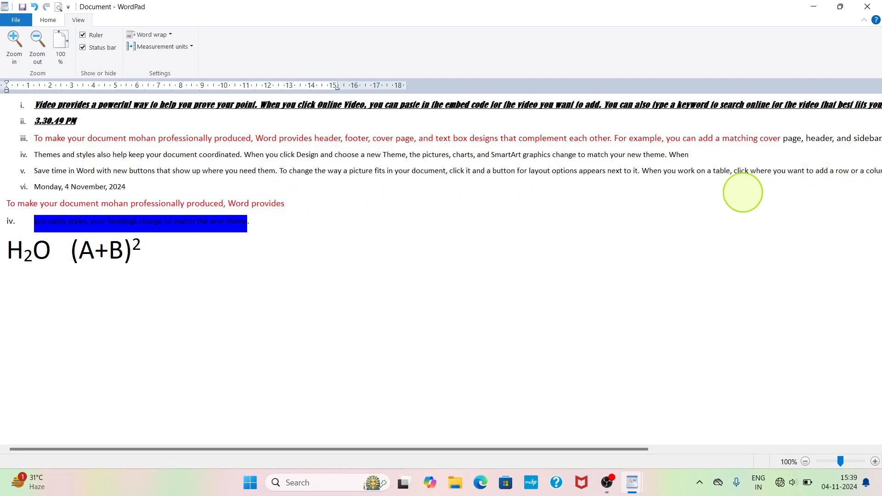
pyautogui.write('iii.\tmohan professionally produced, Word provides header, footer, cover page, and text box designs that complement each other. For example, you can add a matching')
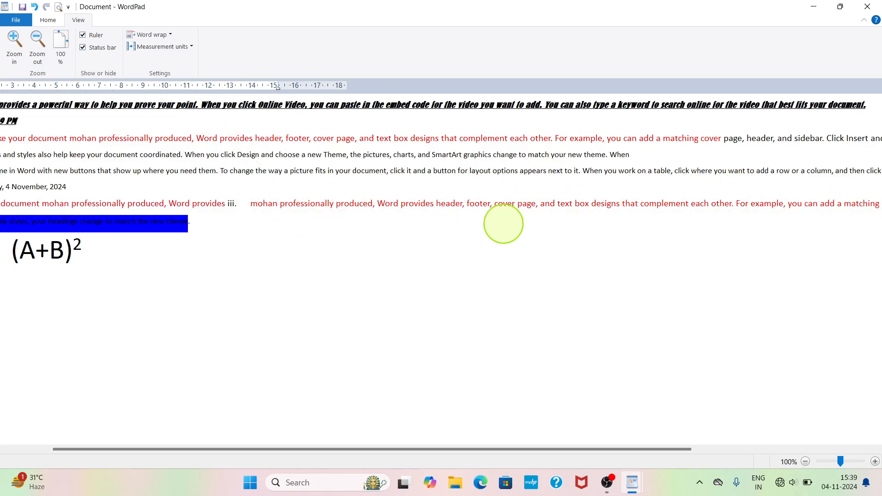
# Change the word wrap to Wrap to window, and finally to Wrap to ruler
pyautogui.click(154, 34)
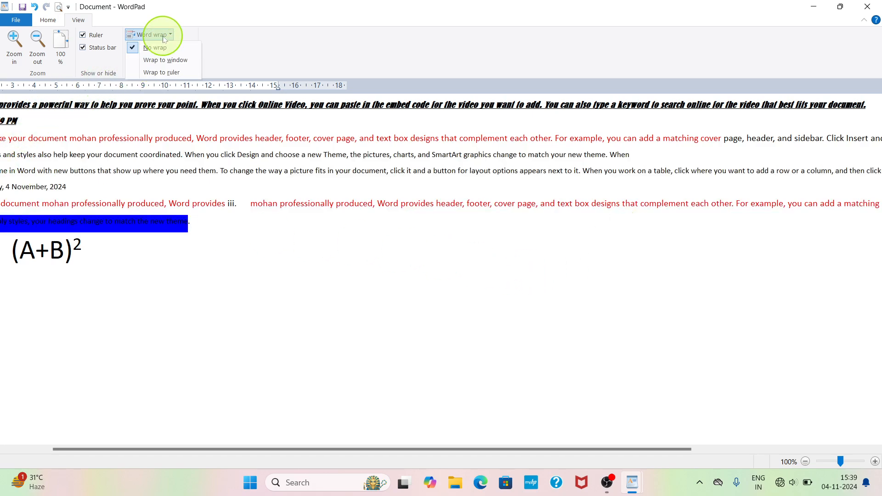
pyautogui.click(139, 64)
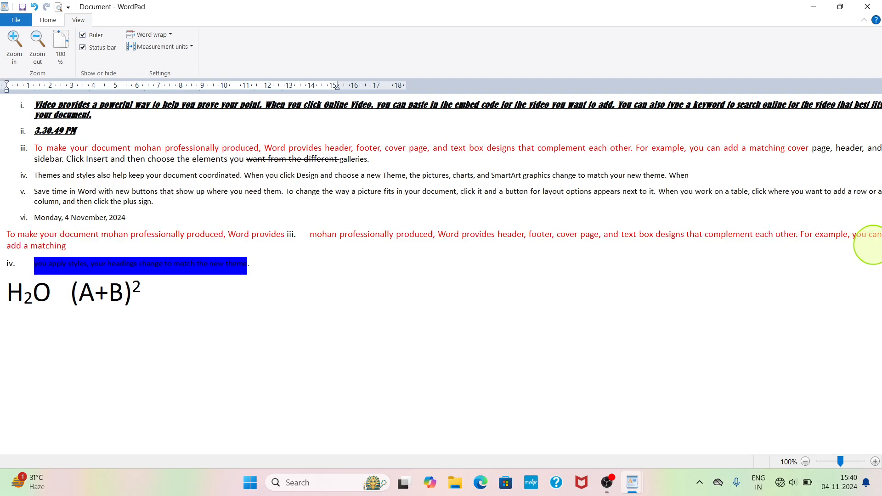
pyautogui.click(154, 37)
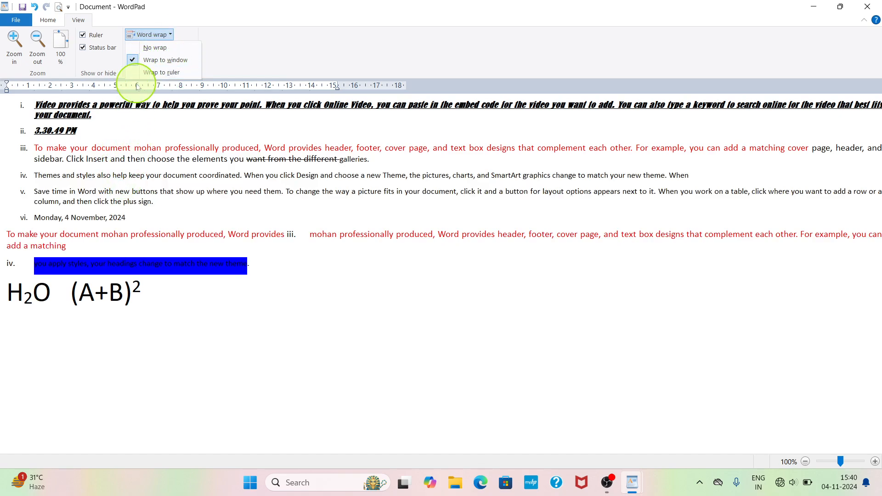
pyautogui.click(148, 74)
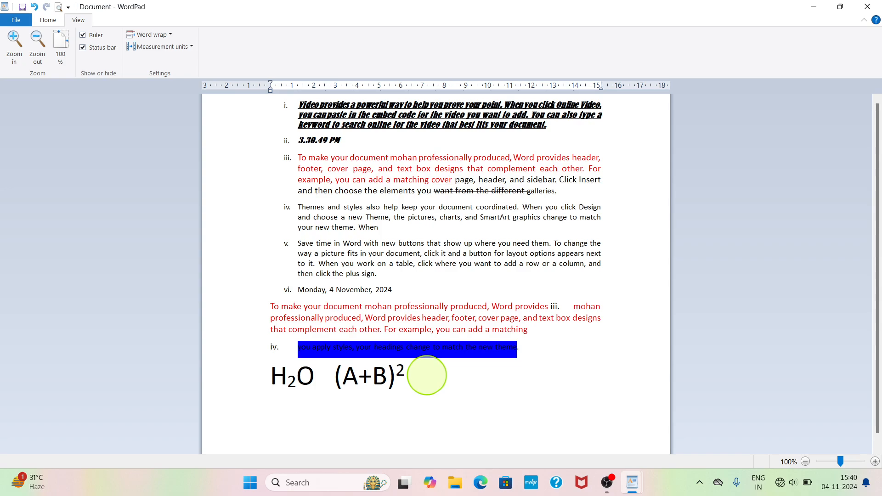
# Switch the ruler's measurement units to Inches, to Points and finally to Picas
pyautogui.click(159, 47)
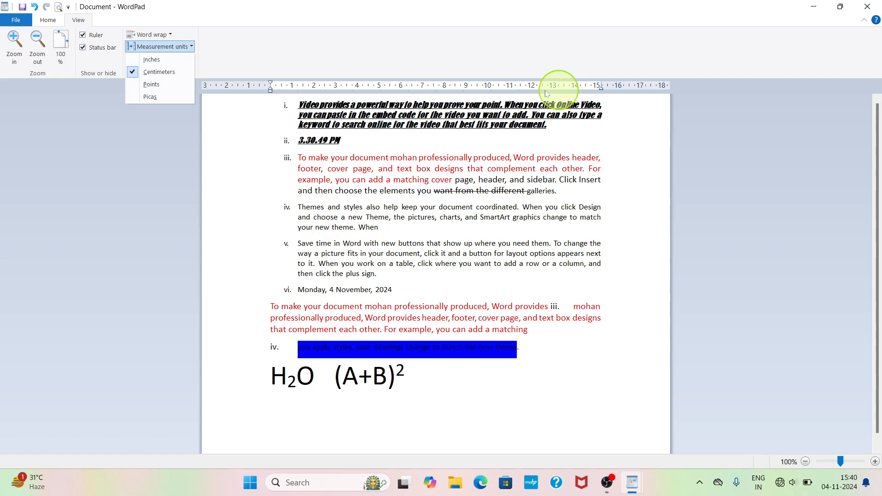
pyautogui.click(146, 61)
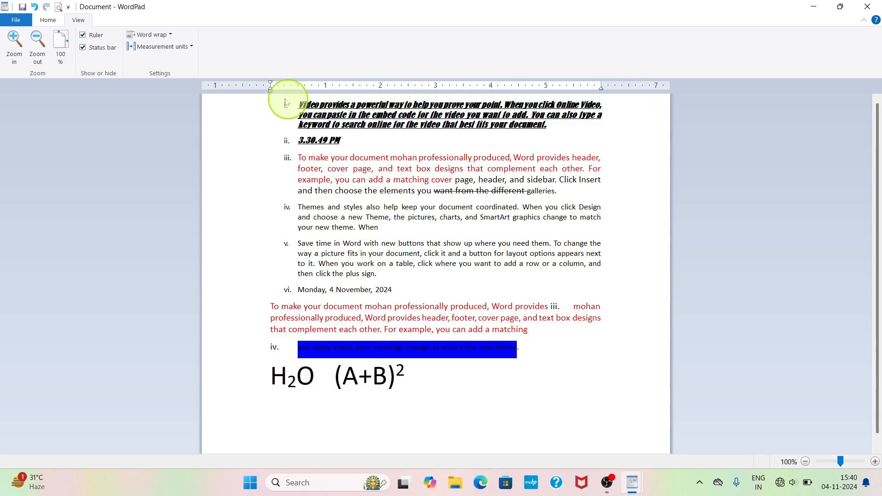
pyautogui.click(139, 47)
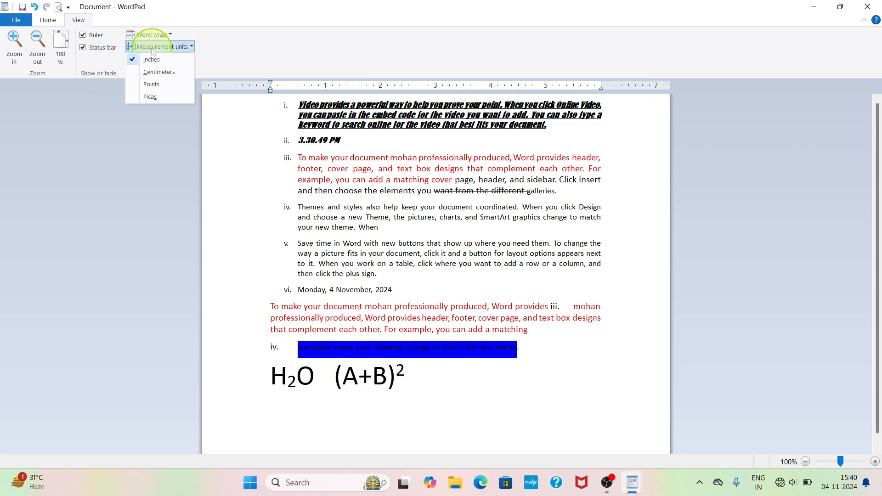
pyautogui.click(151, 85)
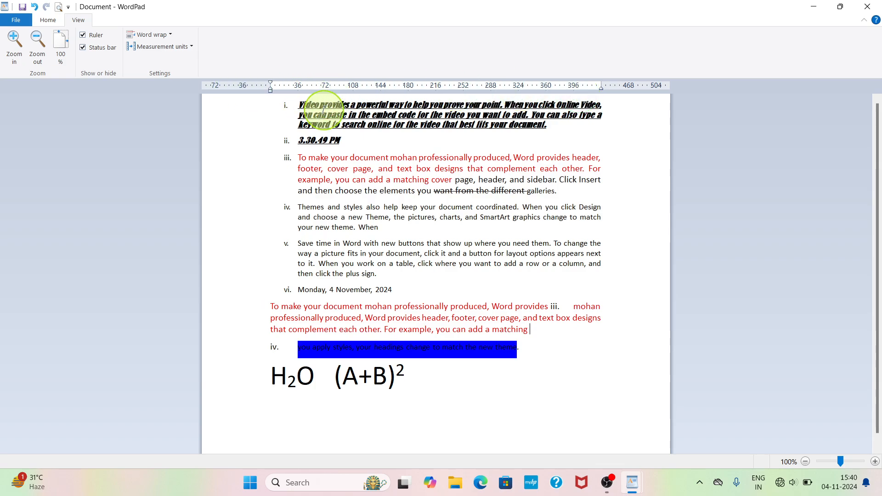
pyautogui.click(174, 48)
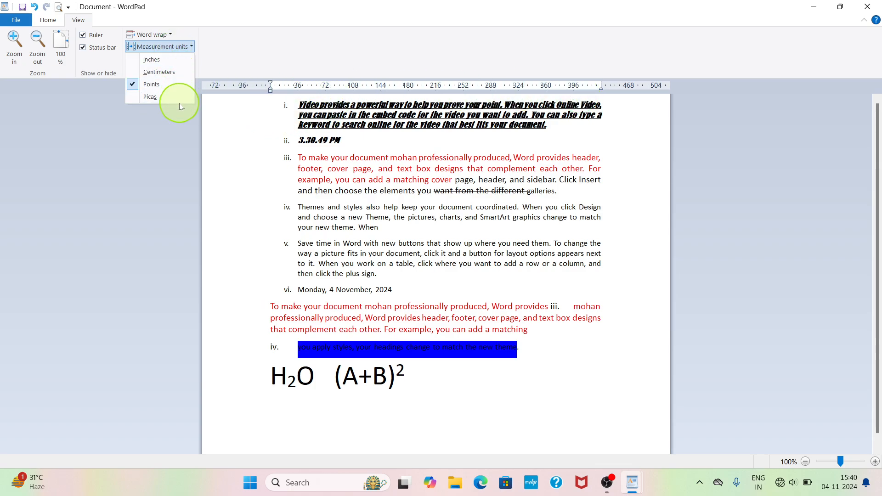
pyautogui.click(153, 99)
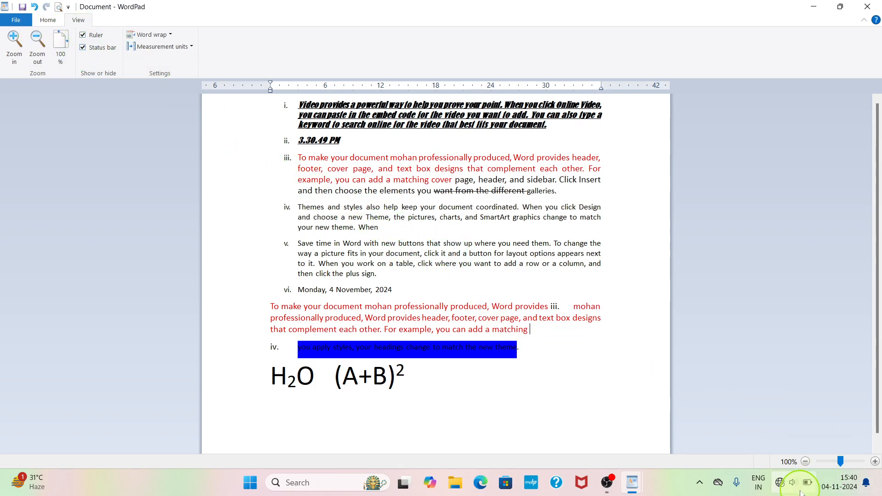
pyautogui.moveTo(808, 489)
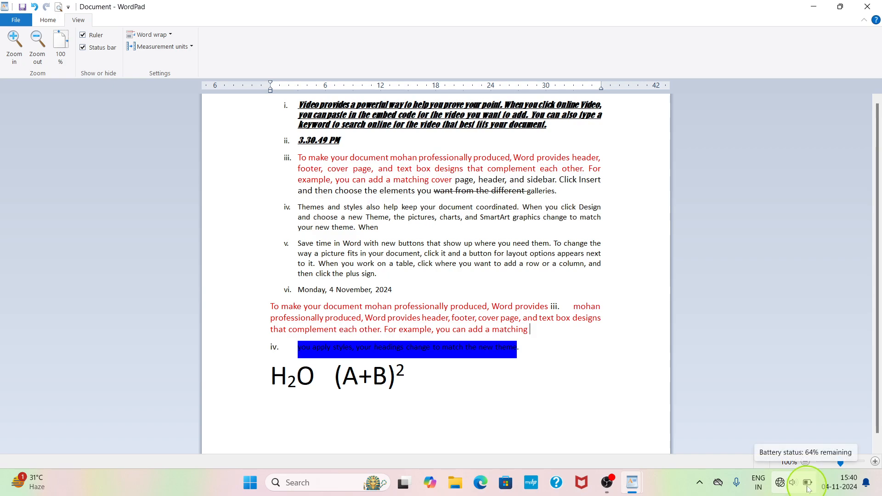
pyautogui.click(17, 23)
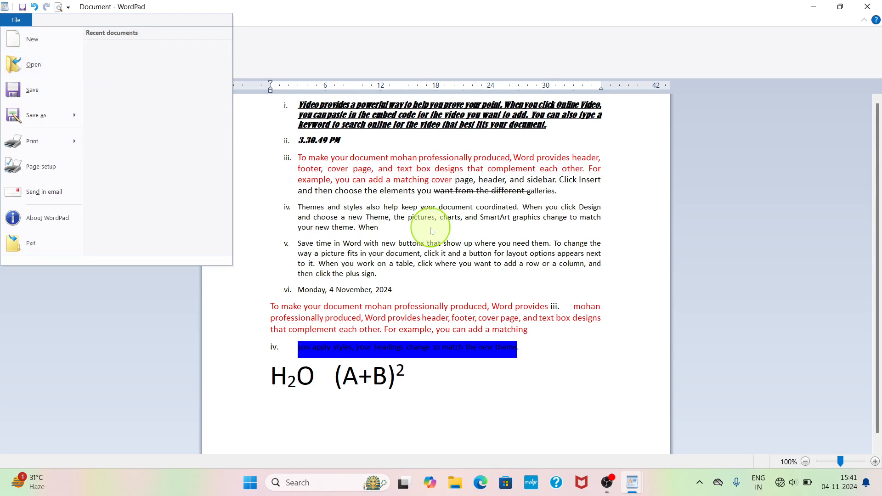
pyautogui.click(30, 65)
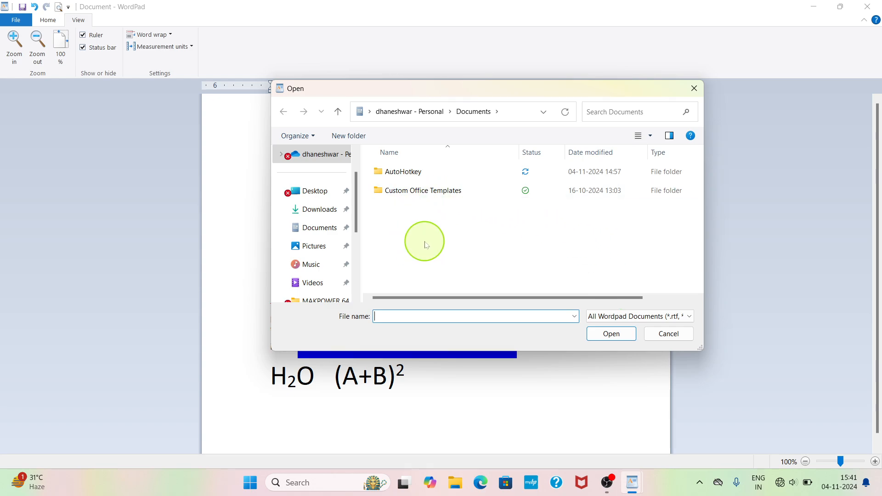
pyautogui.click(694, 88)
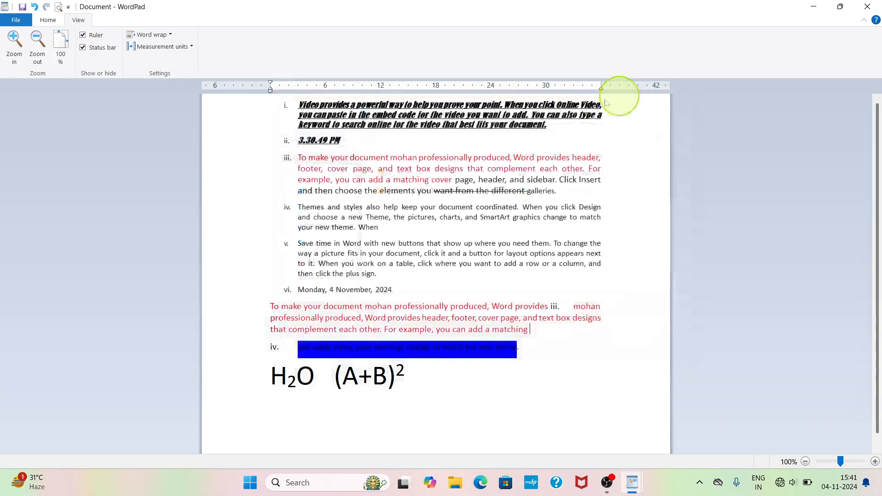
# Save the document to the Desktop in Rich Text Format, naming it "computer with" followed by the presenter's first name
pyautogui.click(4, 22)
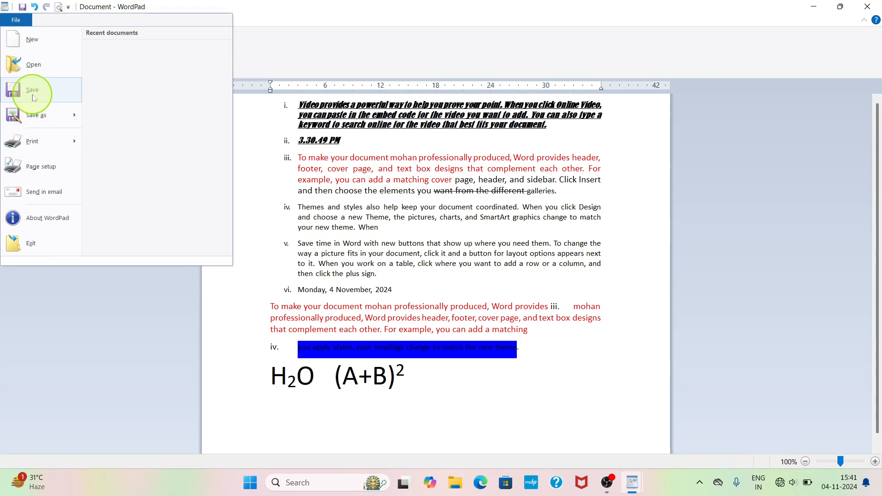
pyautogui.click(37, 116)
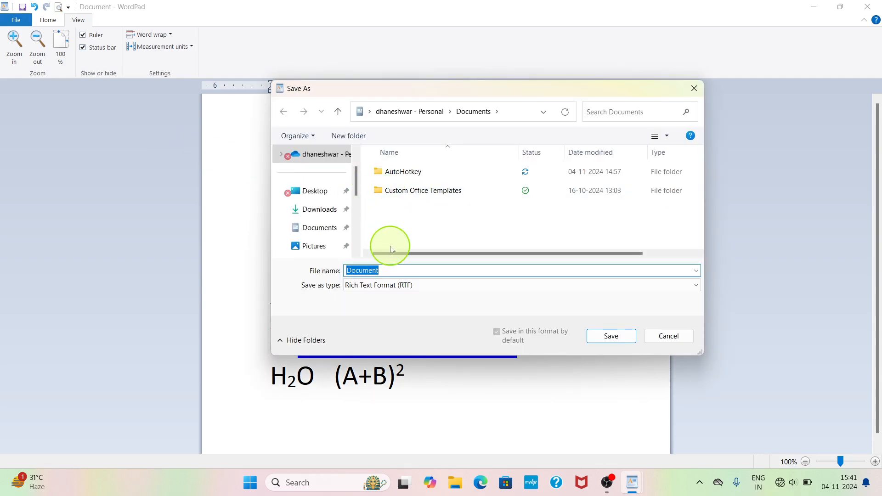
pyautogui.scroll(2, 324, 208)
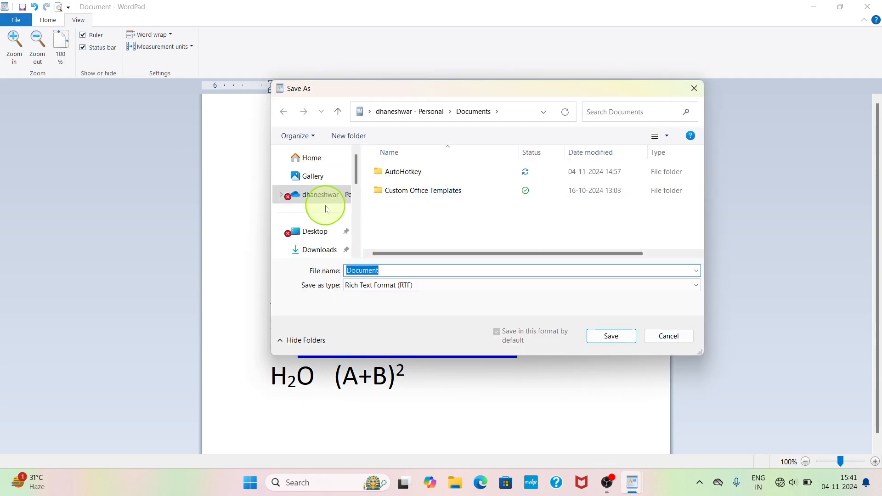
pyautogui.click(317, 232)
pyautogui.doubleClick(386, 270)
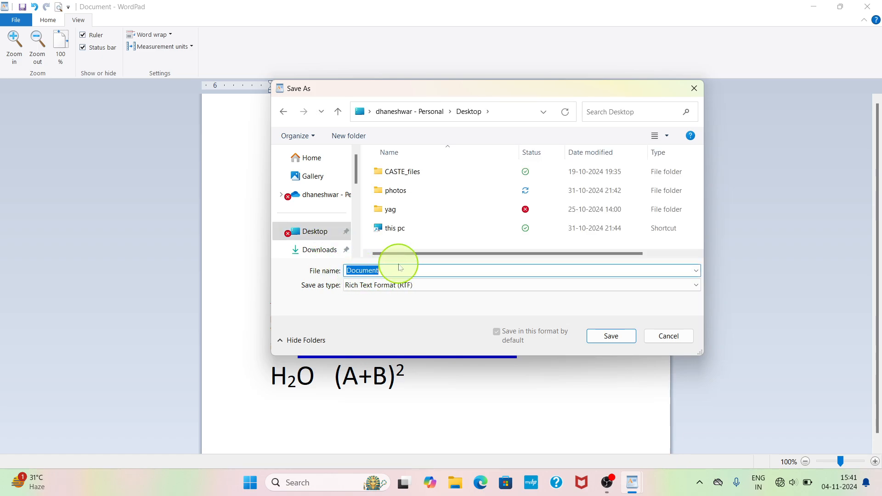
pyautogui.write('computer with dhaneshwar')
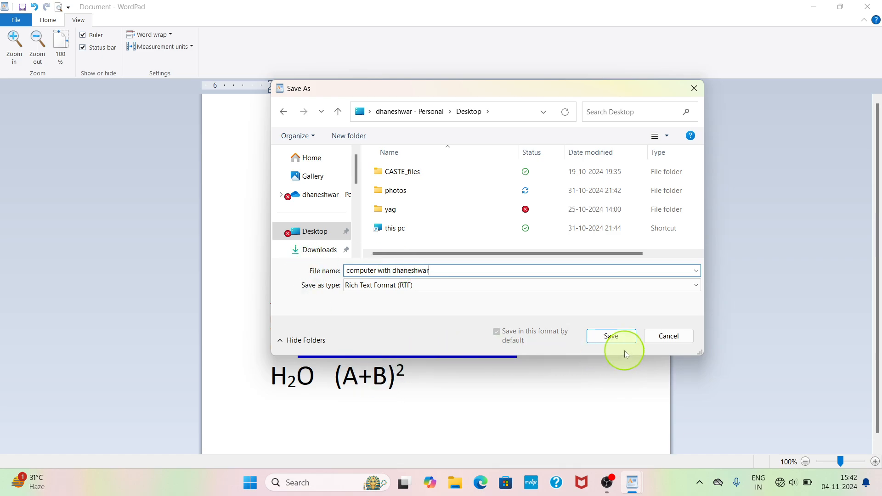
pyautogui.click(619, 337)
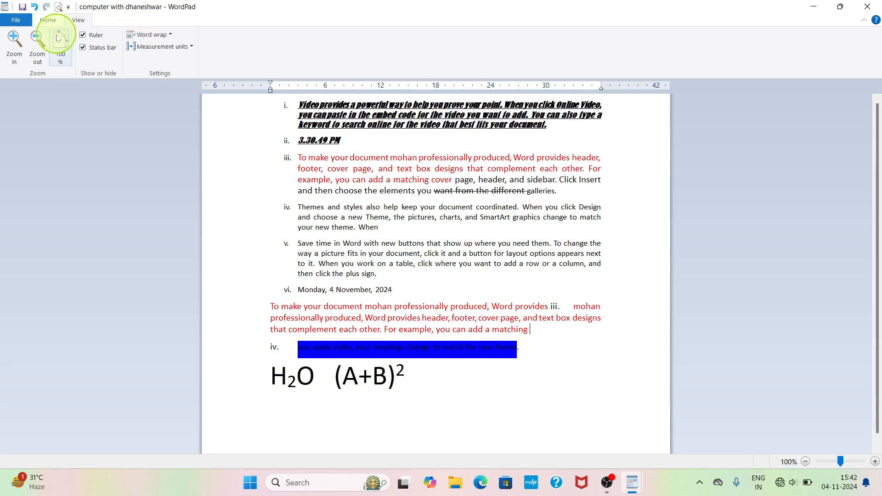
# Save a second copy of the document to the Desktop in Rich Text Format, using a person's first name as the file name
pyautogui.click(18, 20)
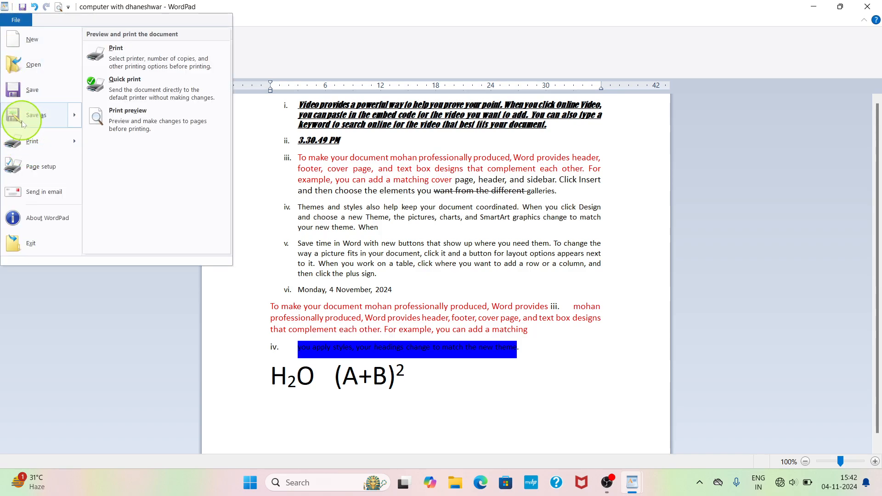
pyautogui.click(23, 122)
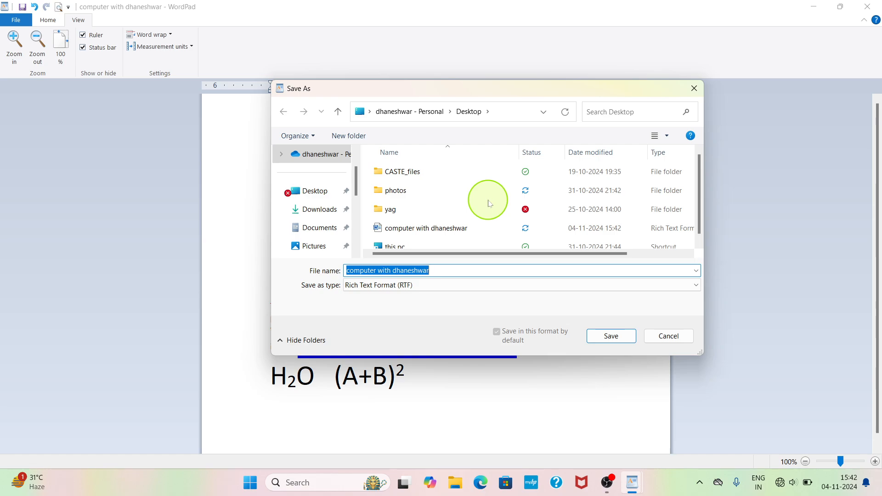
pyautogui.click(297, 195)
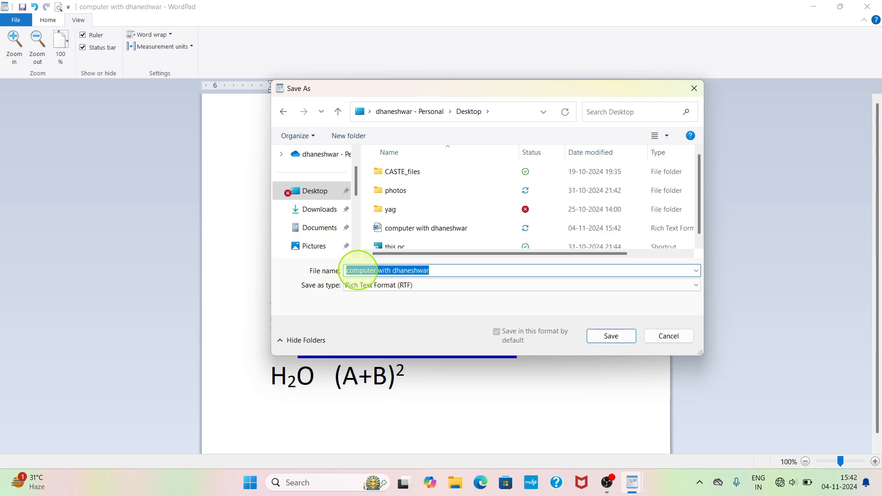
pyautogui.write('rohan')
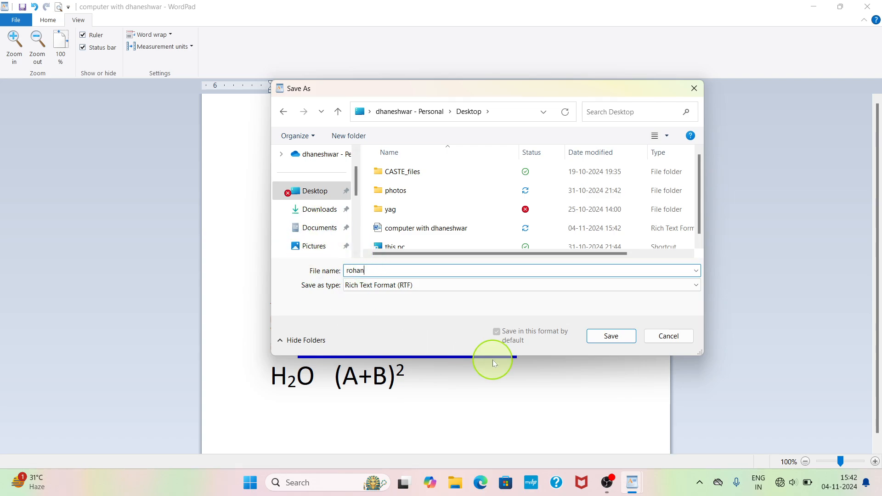
pyautogui.click(605, 340)
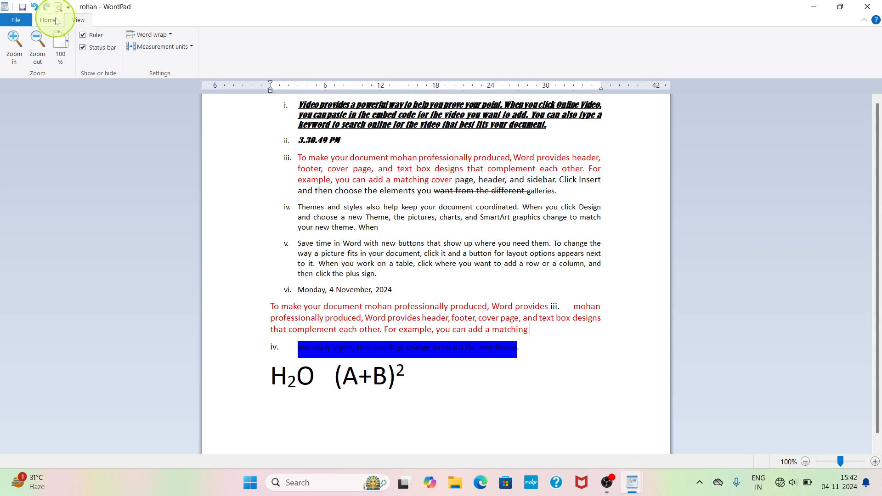
# Review the available printers, page orientations and page range in the document's print settings, and close them without printing
pyautogui.click(15, 20)
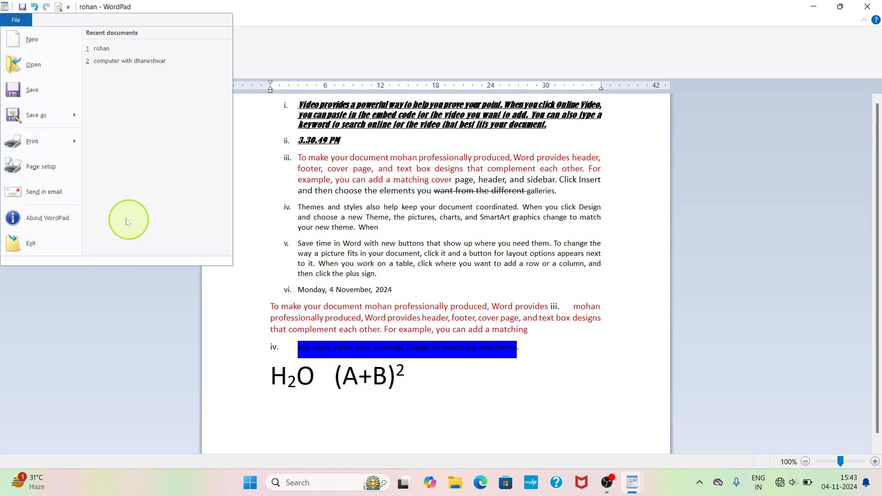
pyautogui.click(33, 152)
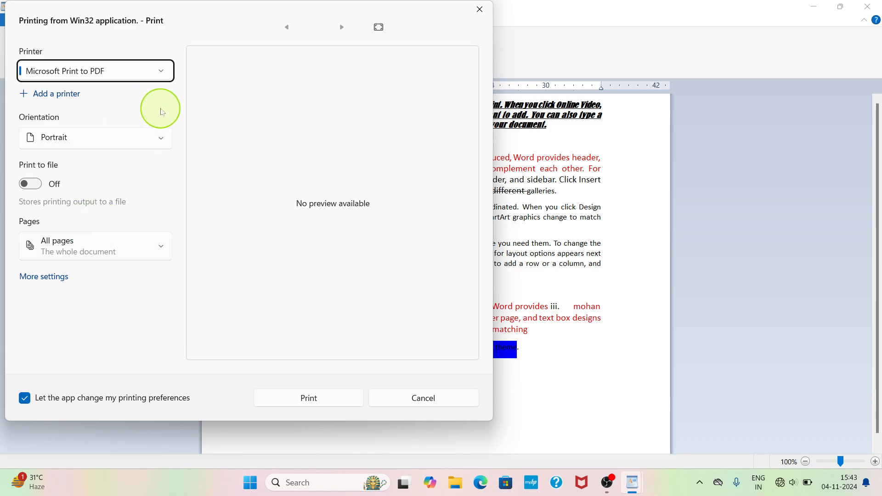
pyautogui.click(164, 69)
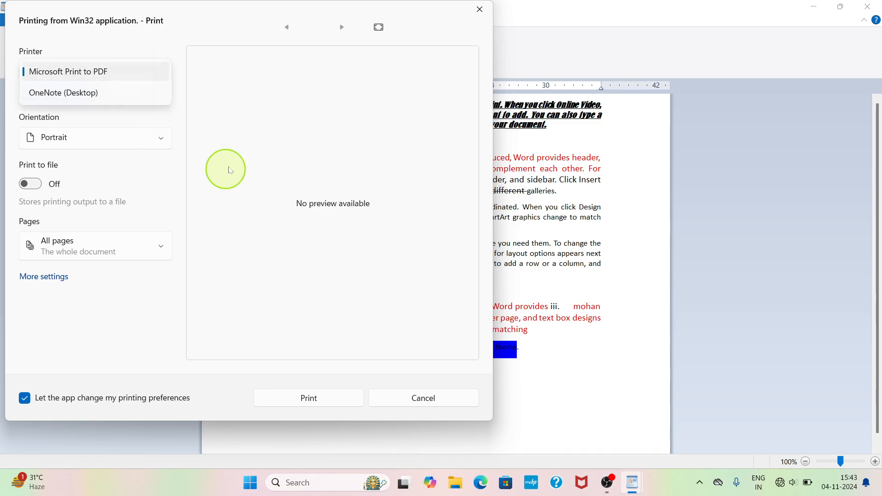
pyautogui.click(227, 166)
pyautogui.click(162, 140)
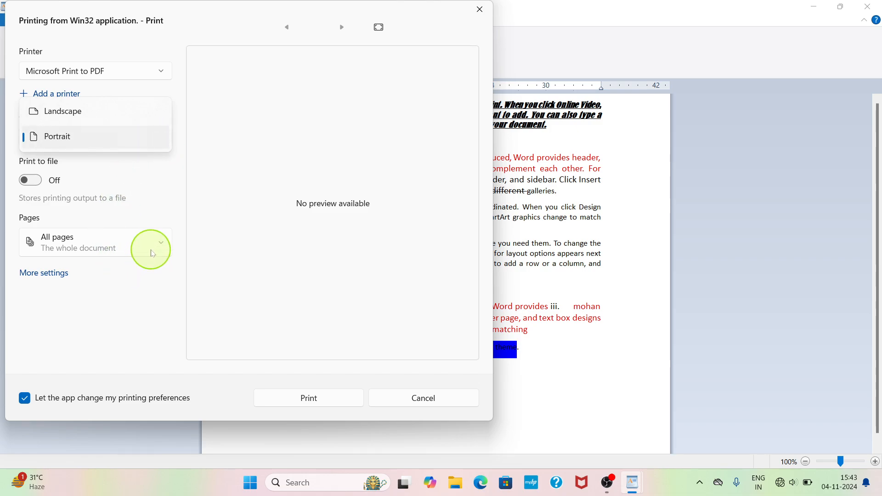
pyautogui.click(152, 254)
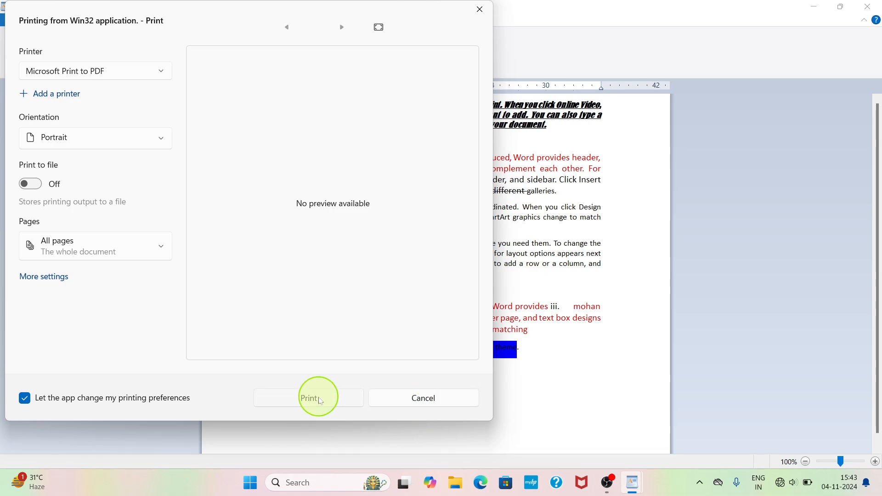
pyautogui.click(416, 399)
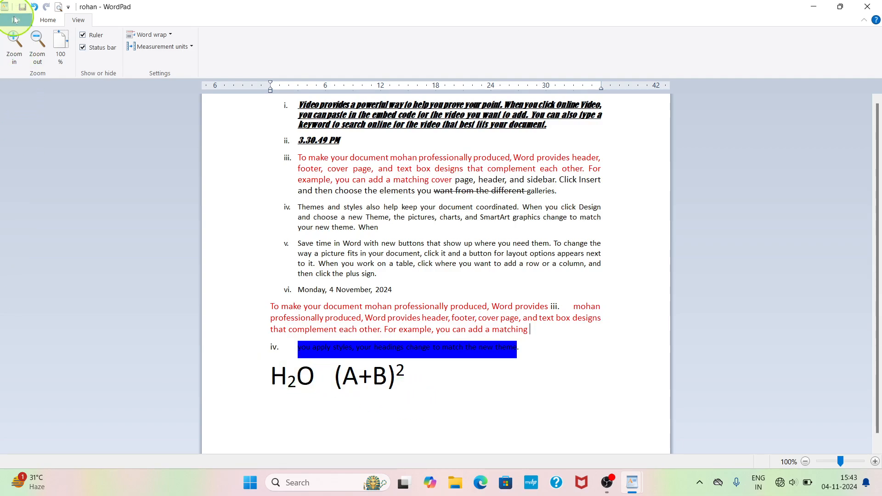
# Try the B4 (JIS) paper size in the document's page setup and discard the change
pyautogui.click(15, 19)
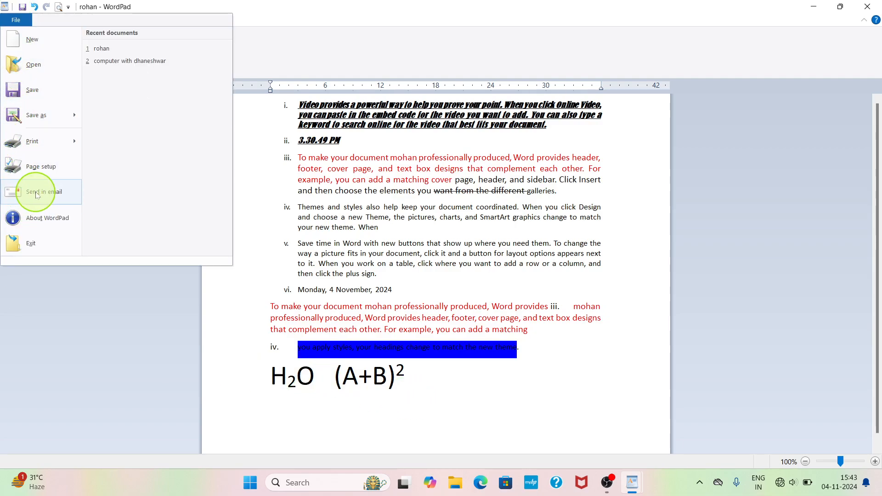
pyautogui.click(36, 167)
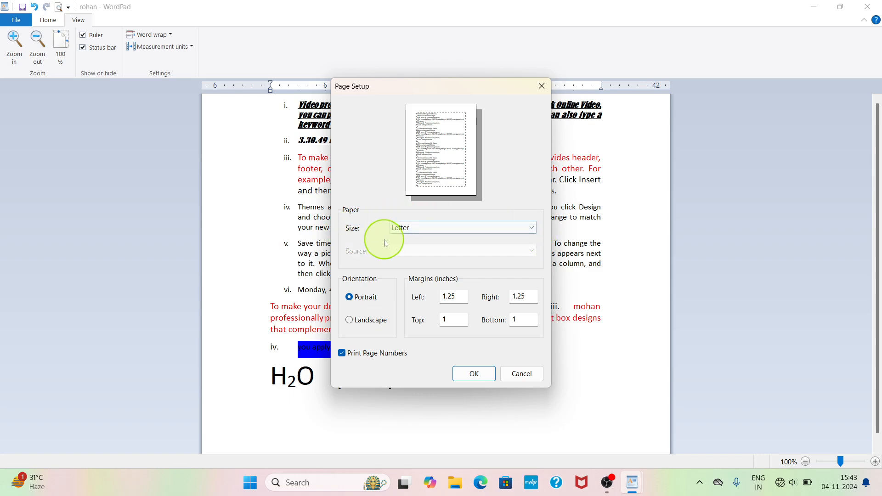
pyautogui.click(528, 230)
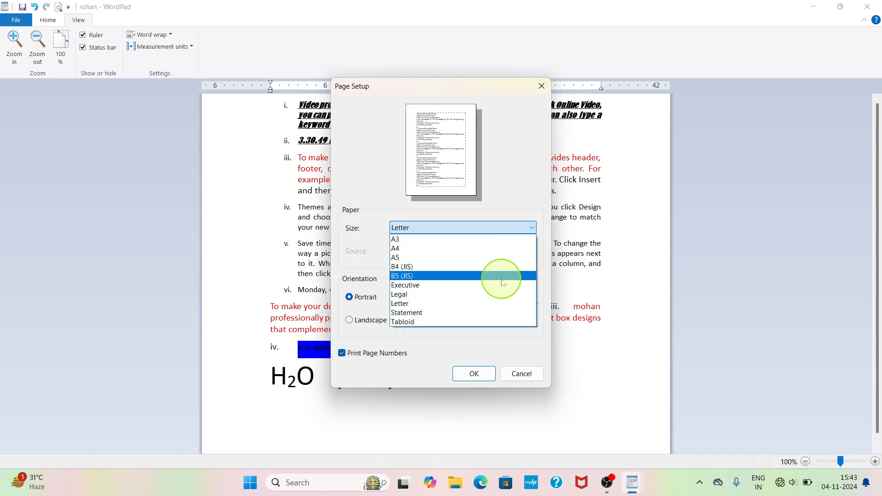
pyautogui.click(503, 267)
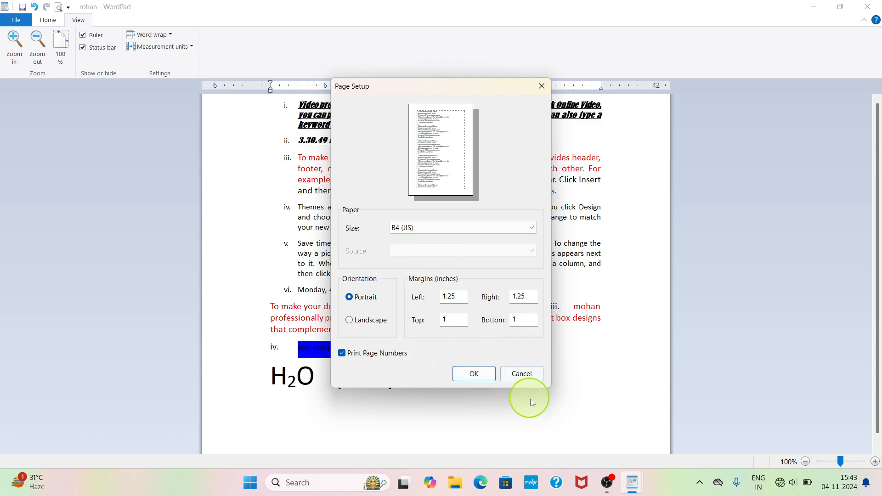
pyautogui.click(522, 375)
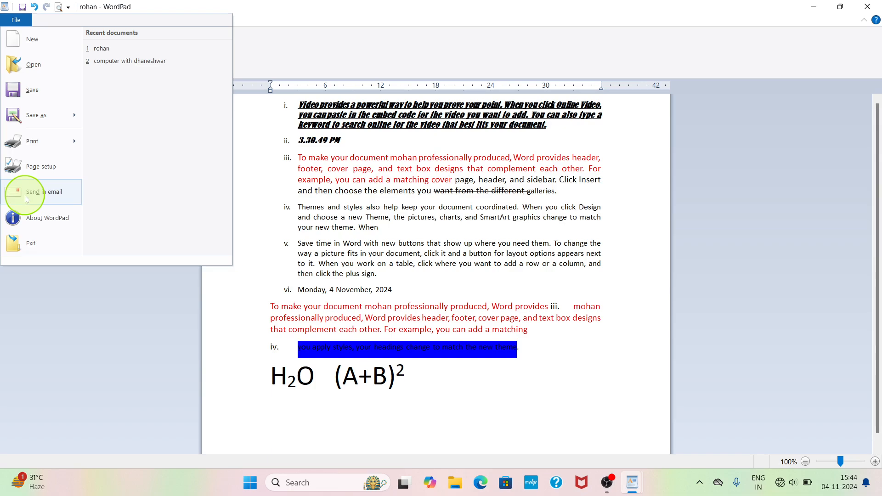
# Check the computer's list of available Wi-Fi networks and return to the document
pyautogui.press('Escape')
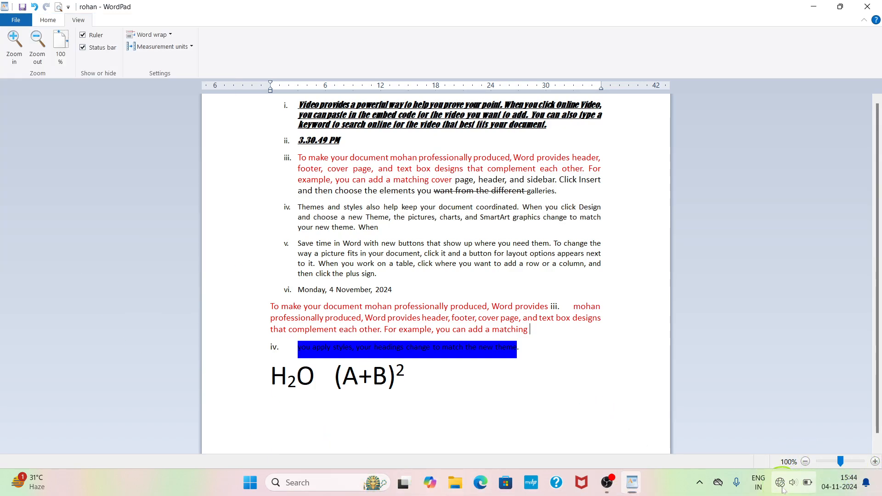
pyautogui.click(783, 491)
pyautogui.click(725, 263)
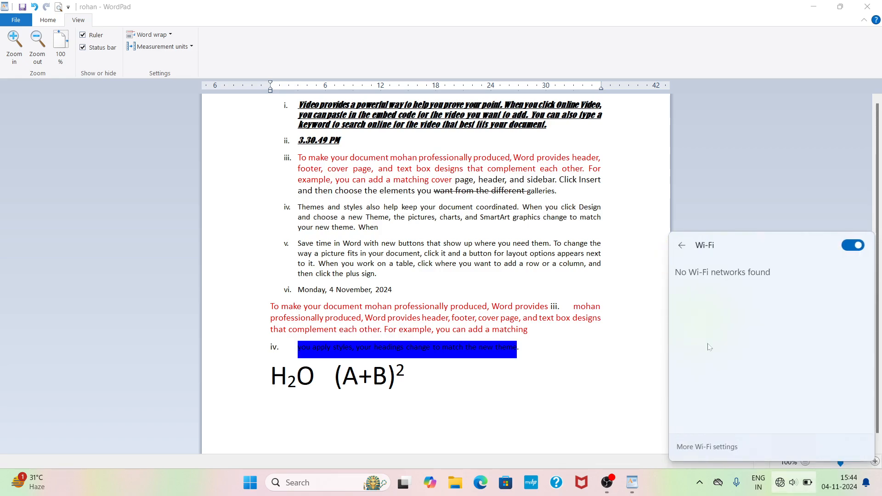
pyautogui.click(682, 250)
pyautogui.click(709, 197)
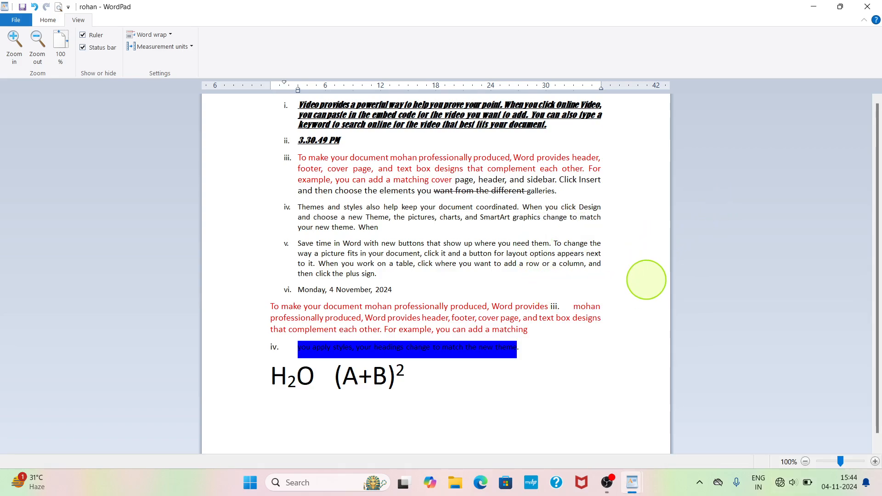
# View the program's version and licence information and close it
pyautogui.click(15, 20)
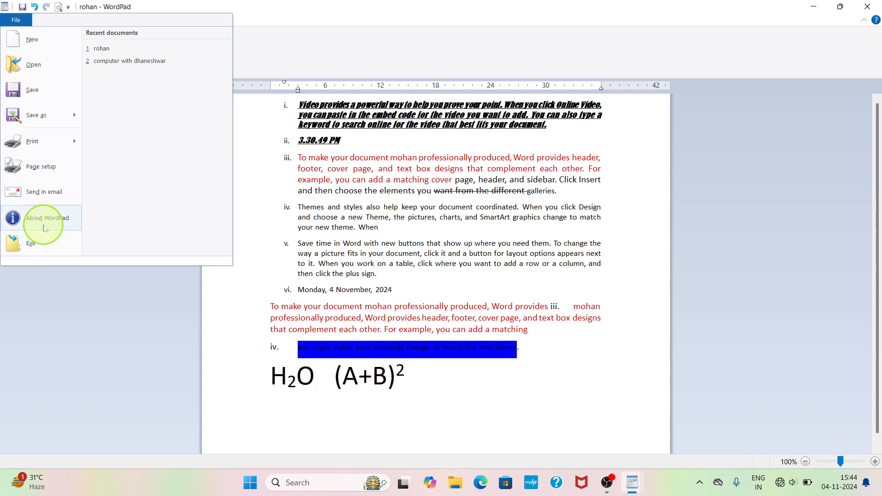
pyautogui.click(45, 224)
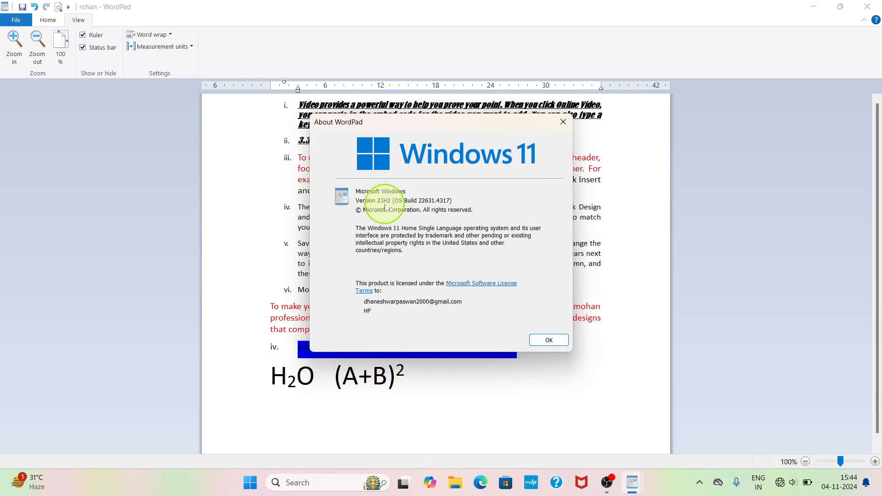
pyautogui.click(564, 125)
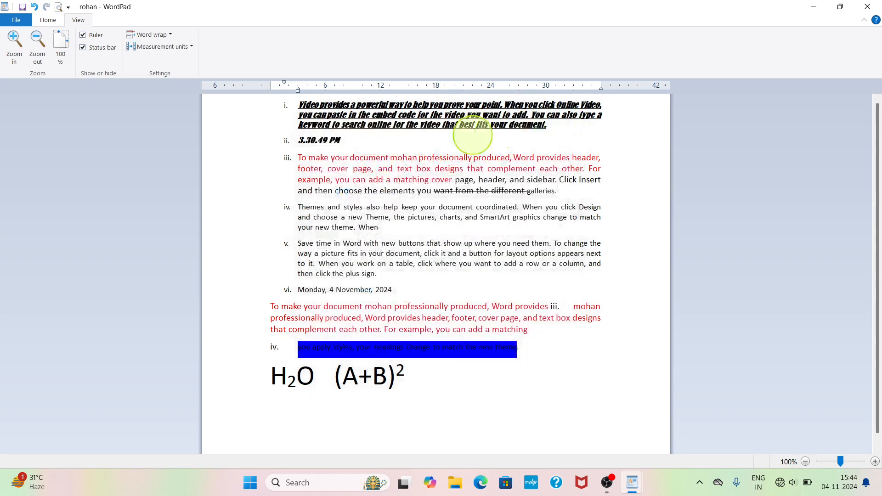
pyautogui.click(6, 23)
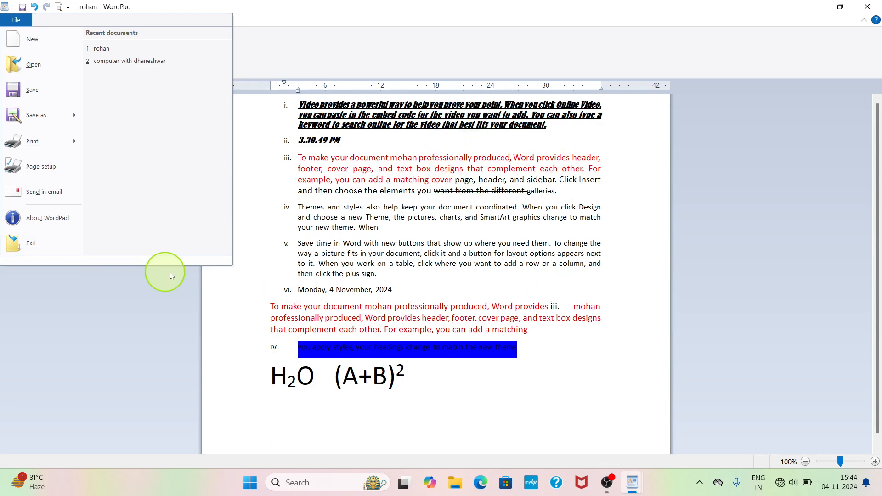
pyautogui.click(717, 229)
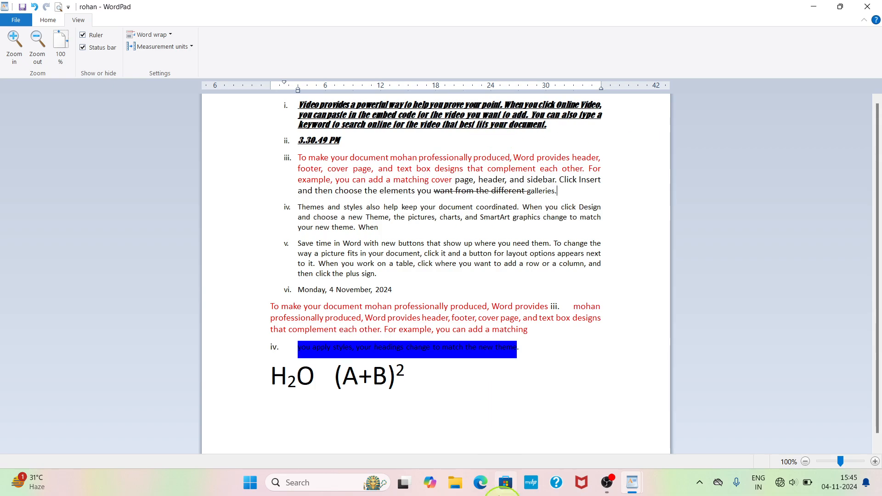
pyautogui.click(607, 483)
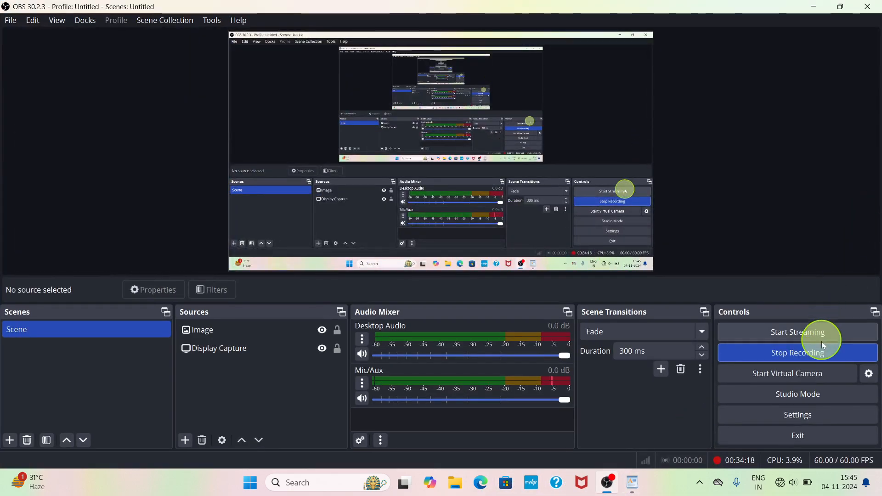